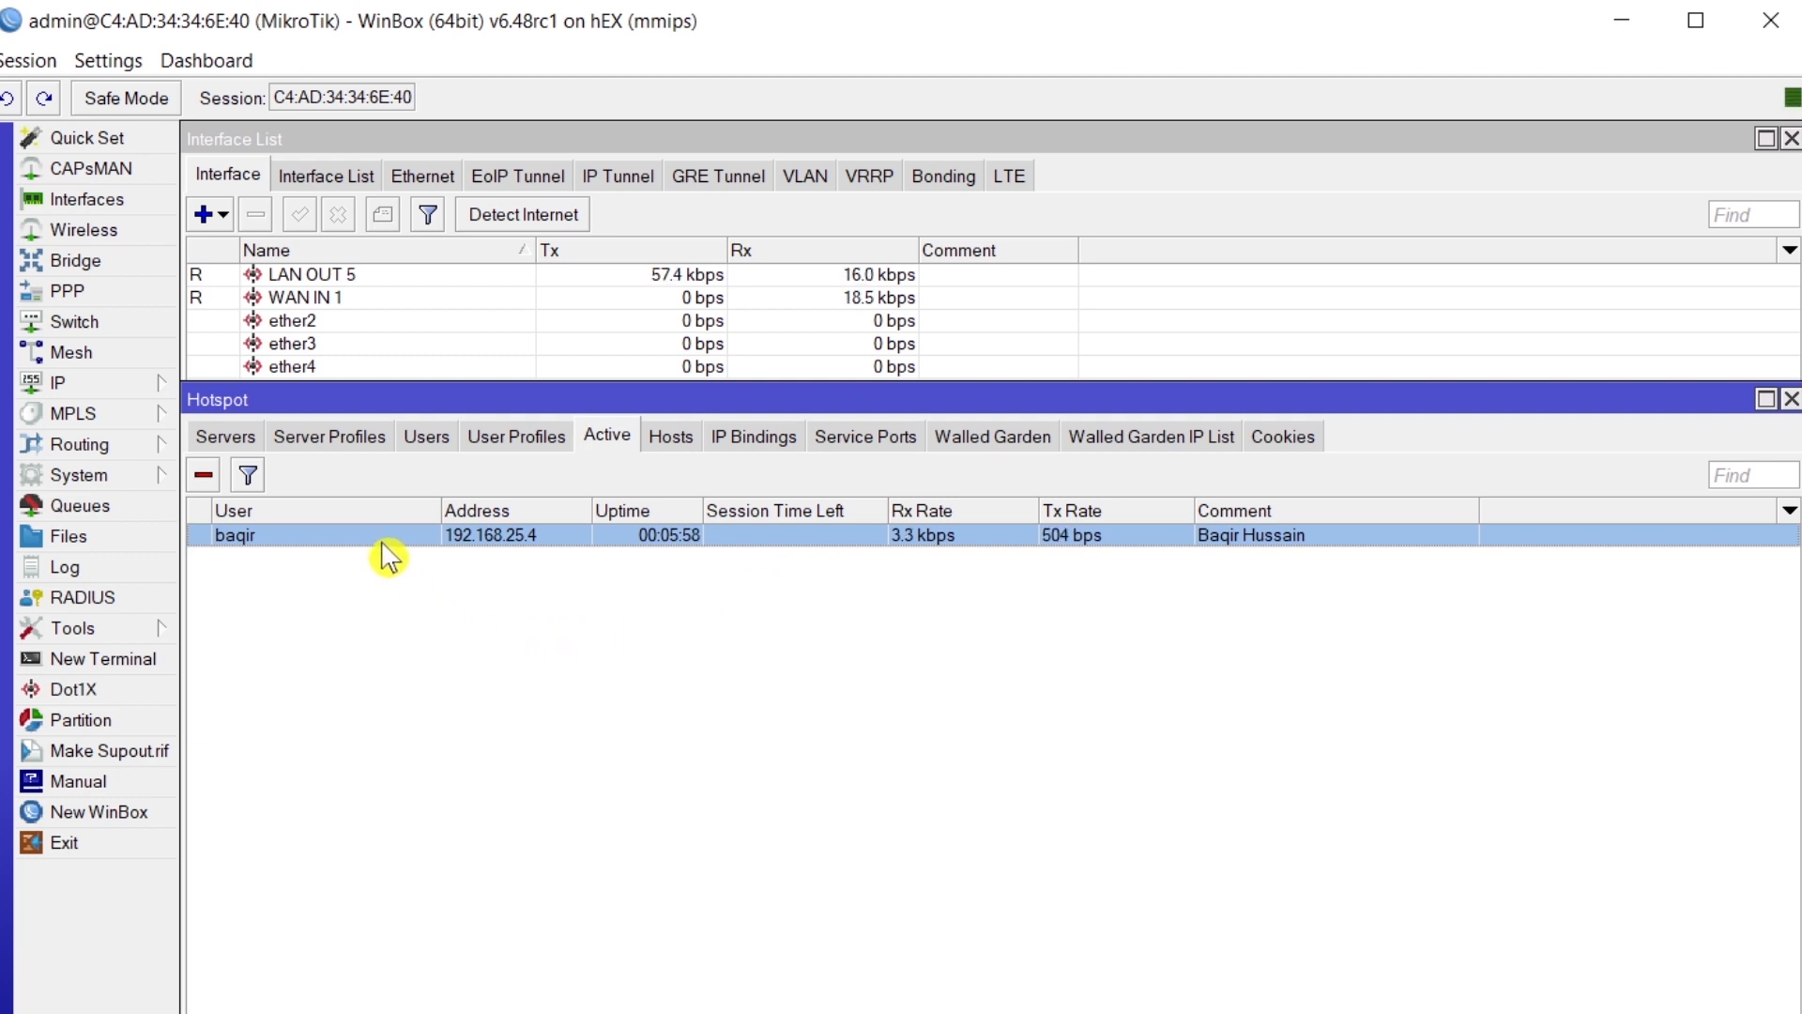
- Confirm the hotspot user at 192.168.25.4 is active, then expand the IP menu
left_click(107, 387)
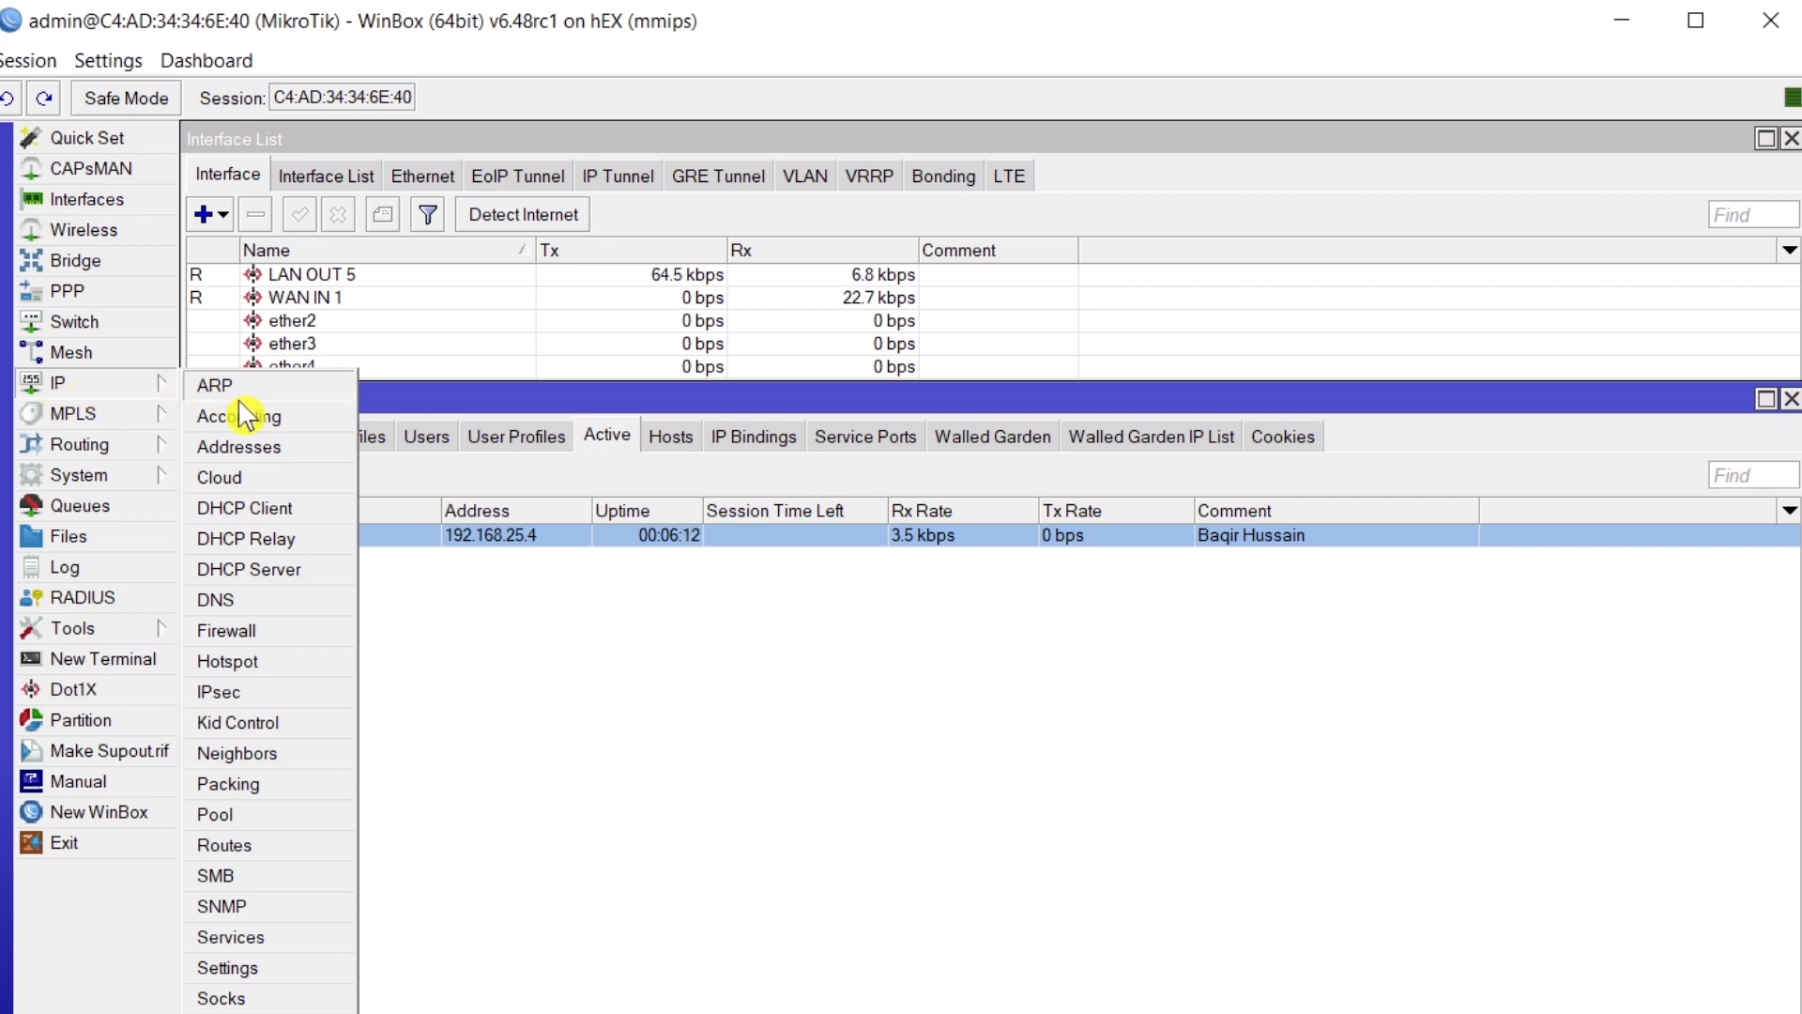
- Add a new IP address on interface WAN IN 1 and close the Address List
left_click(266, 448)
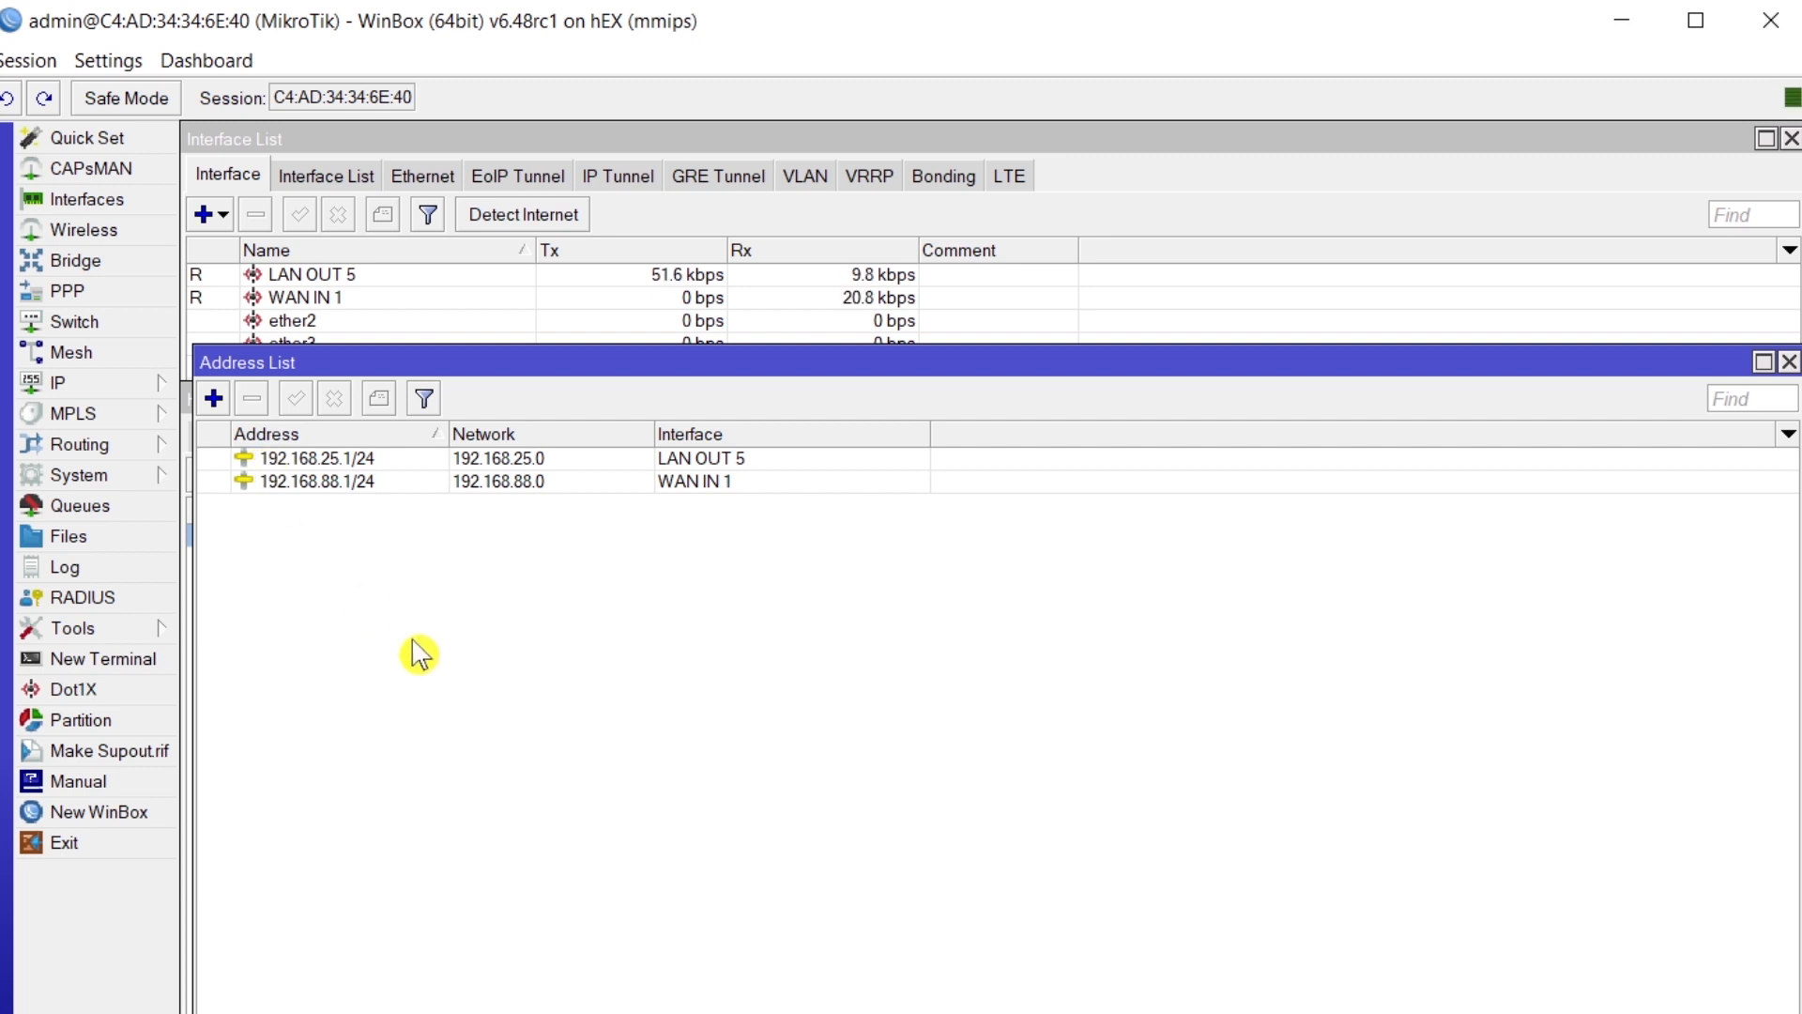
left_click(215, 403)
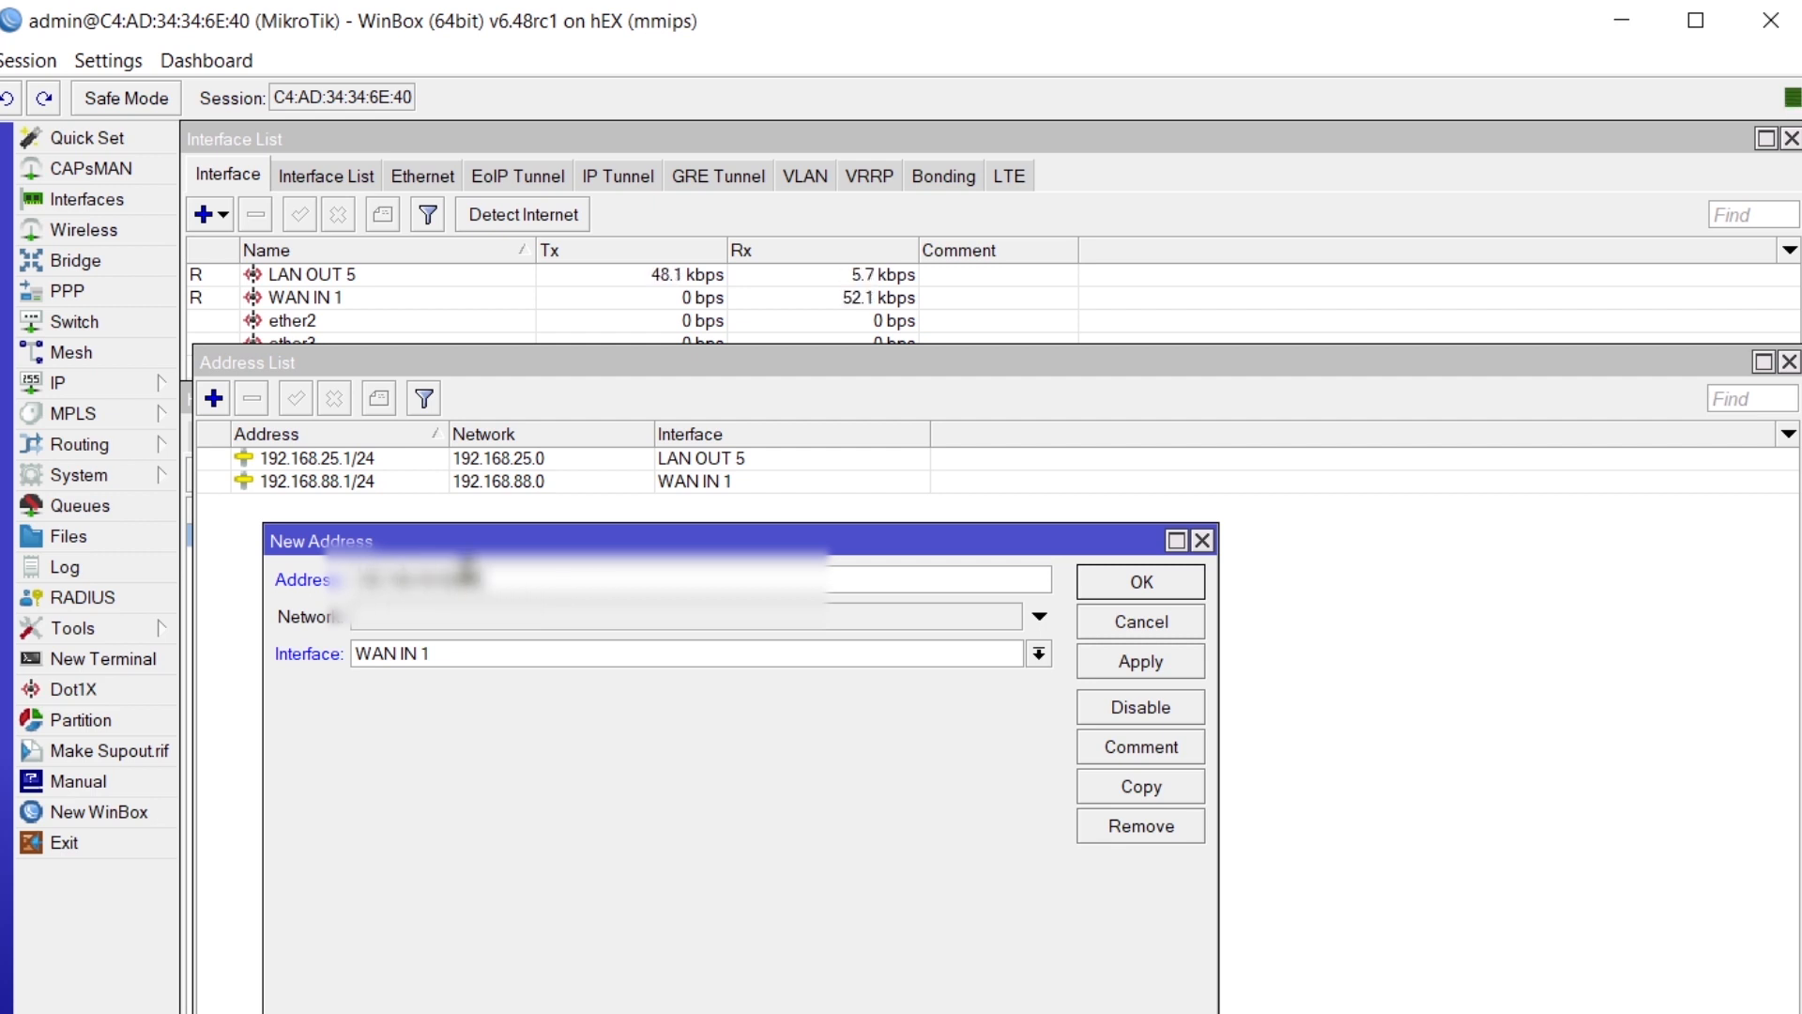
left_click(1130, 668)
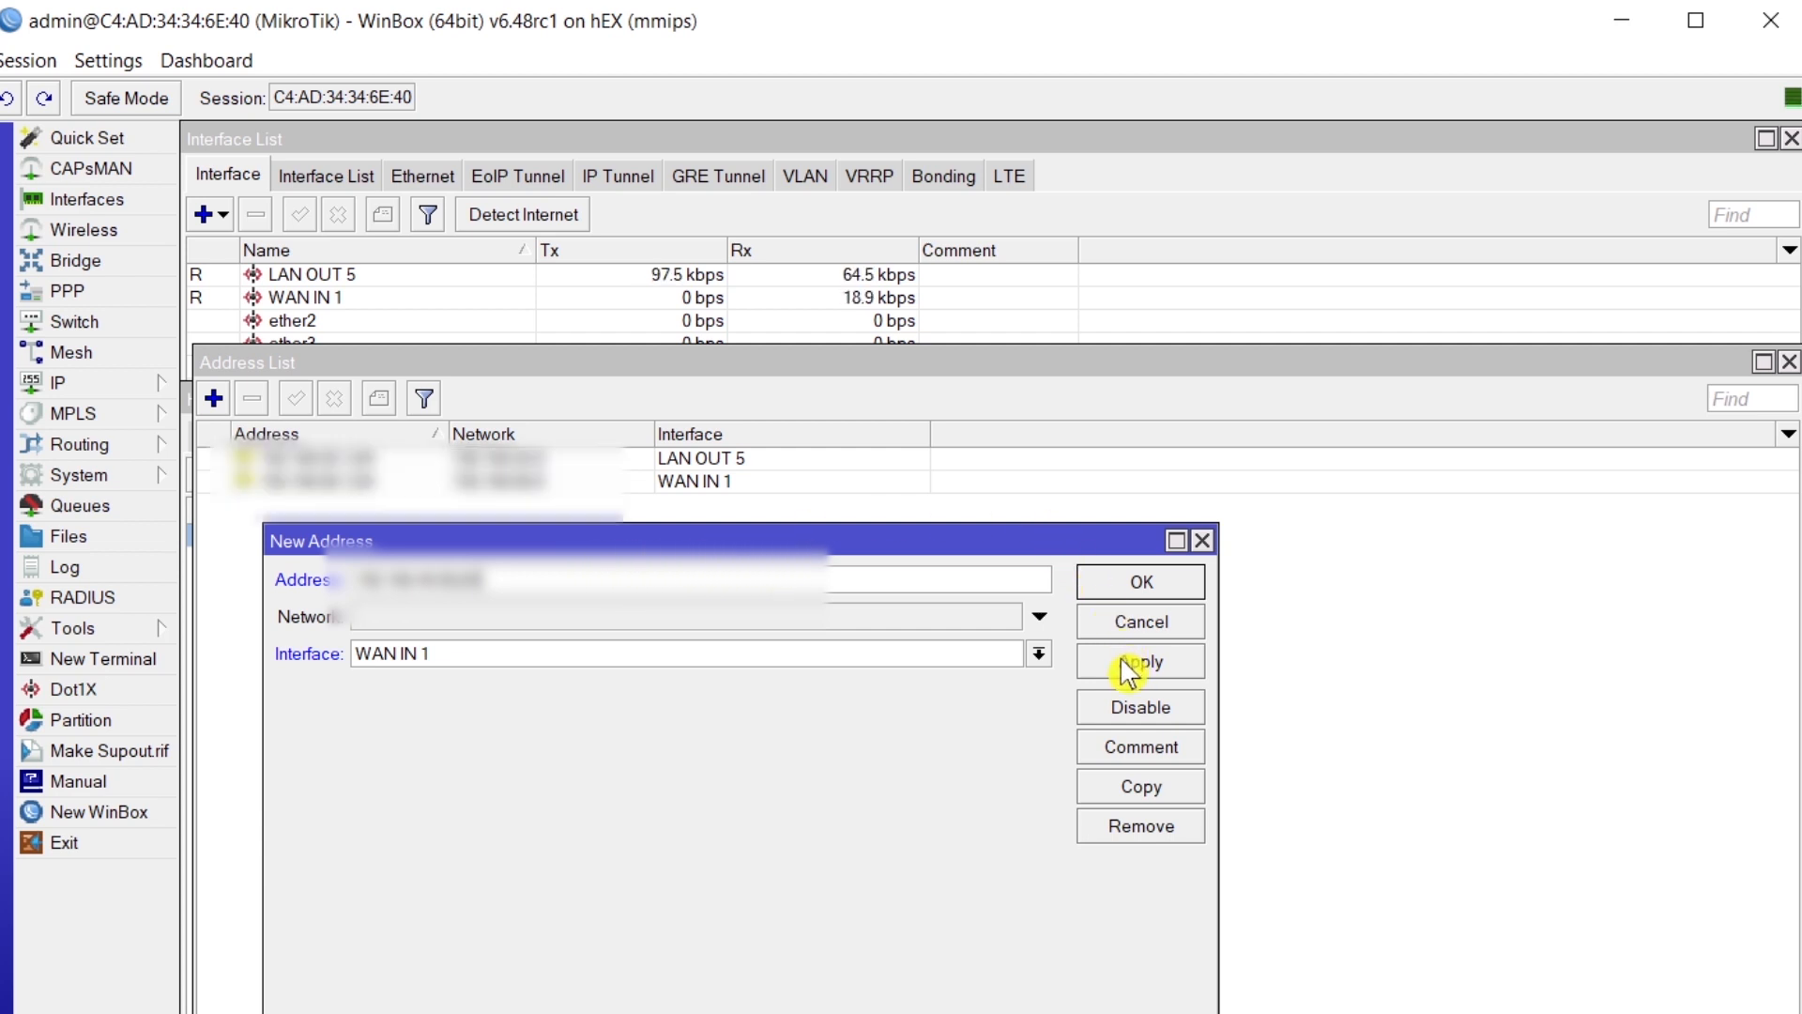
left_click(1125, 594)
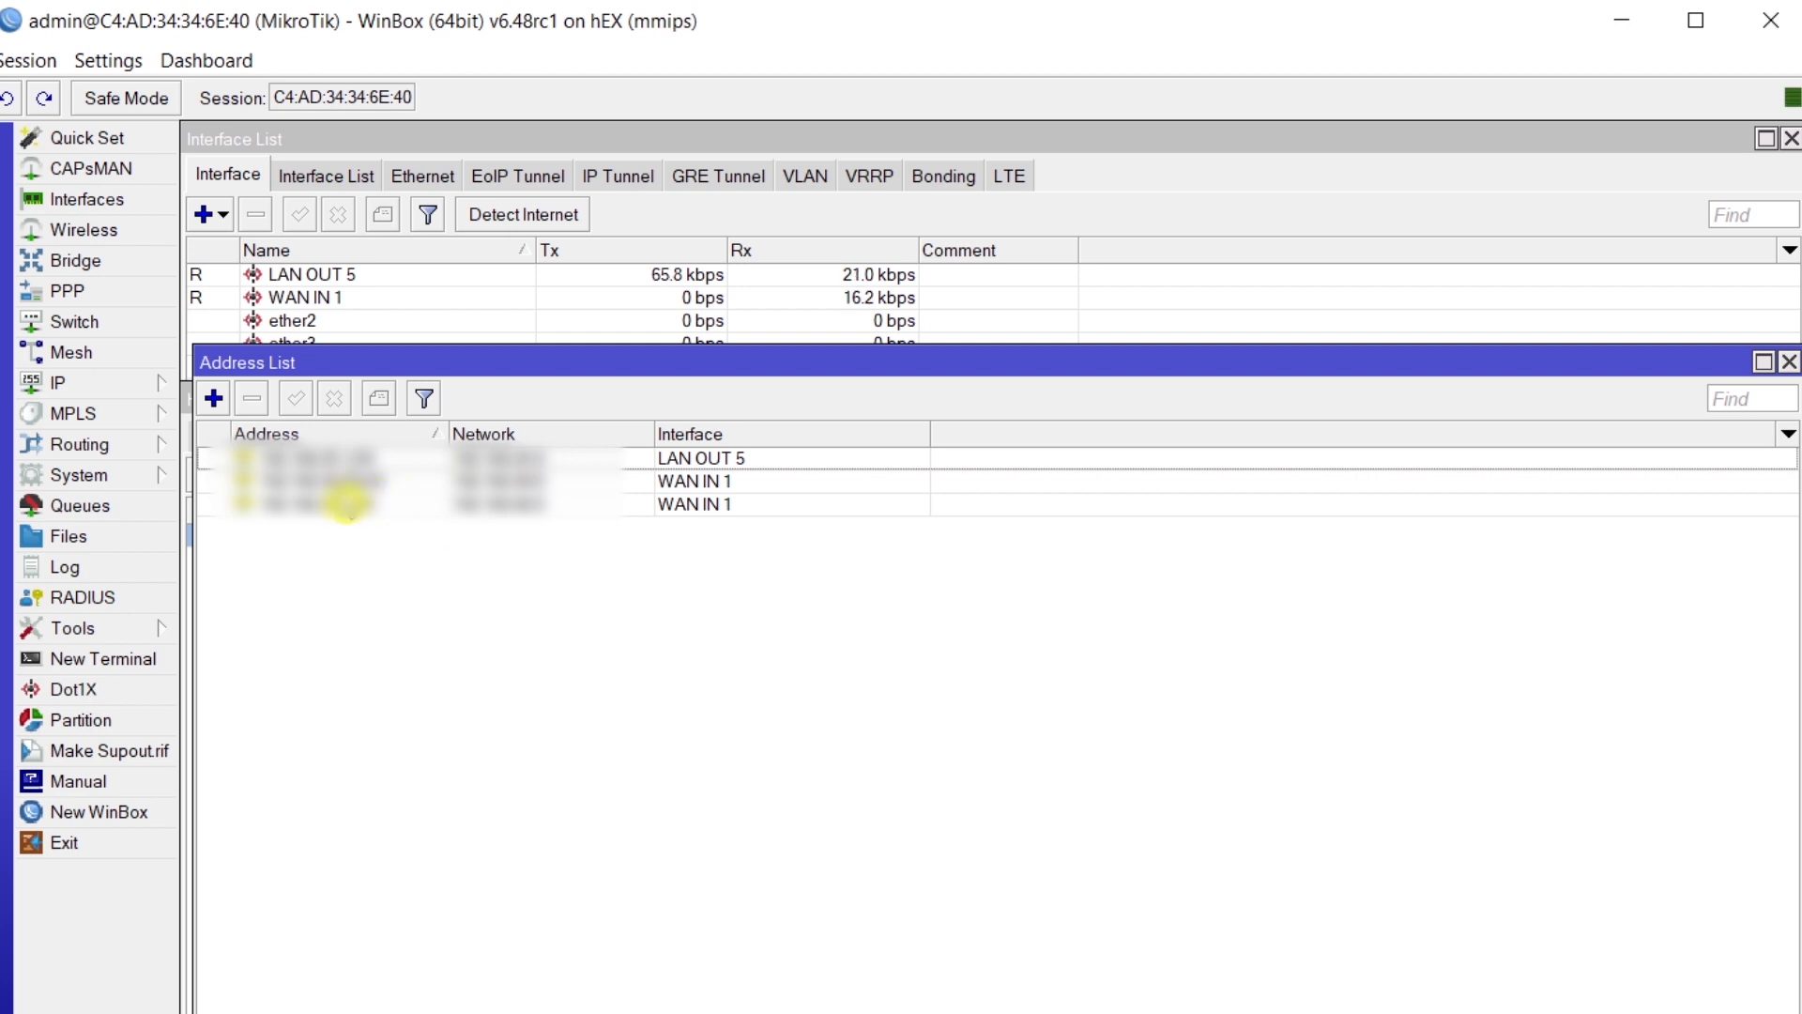
left_click(1790, 363)
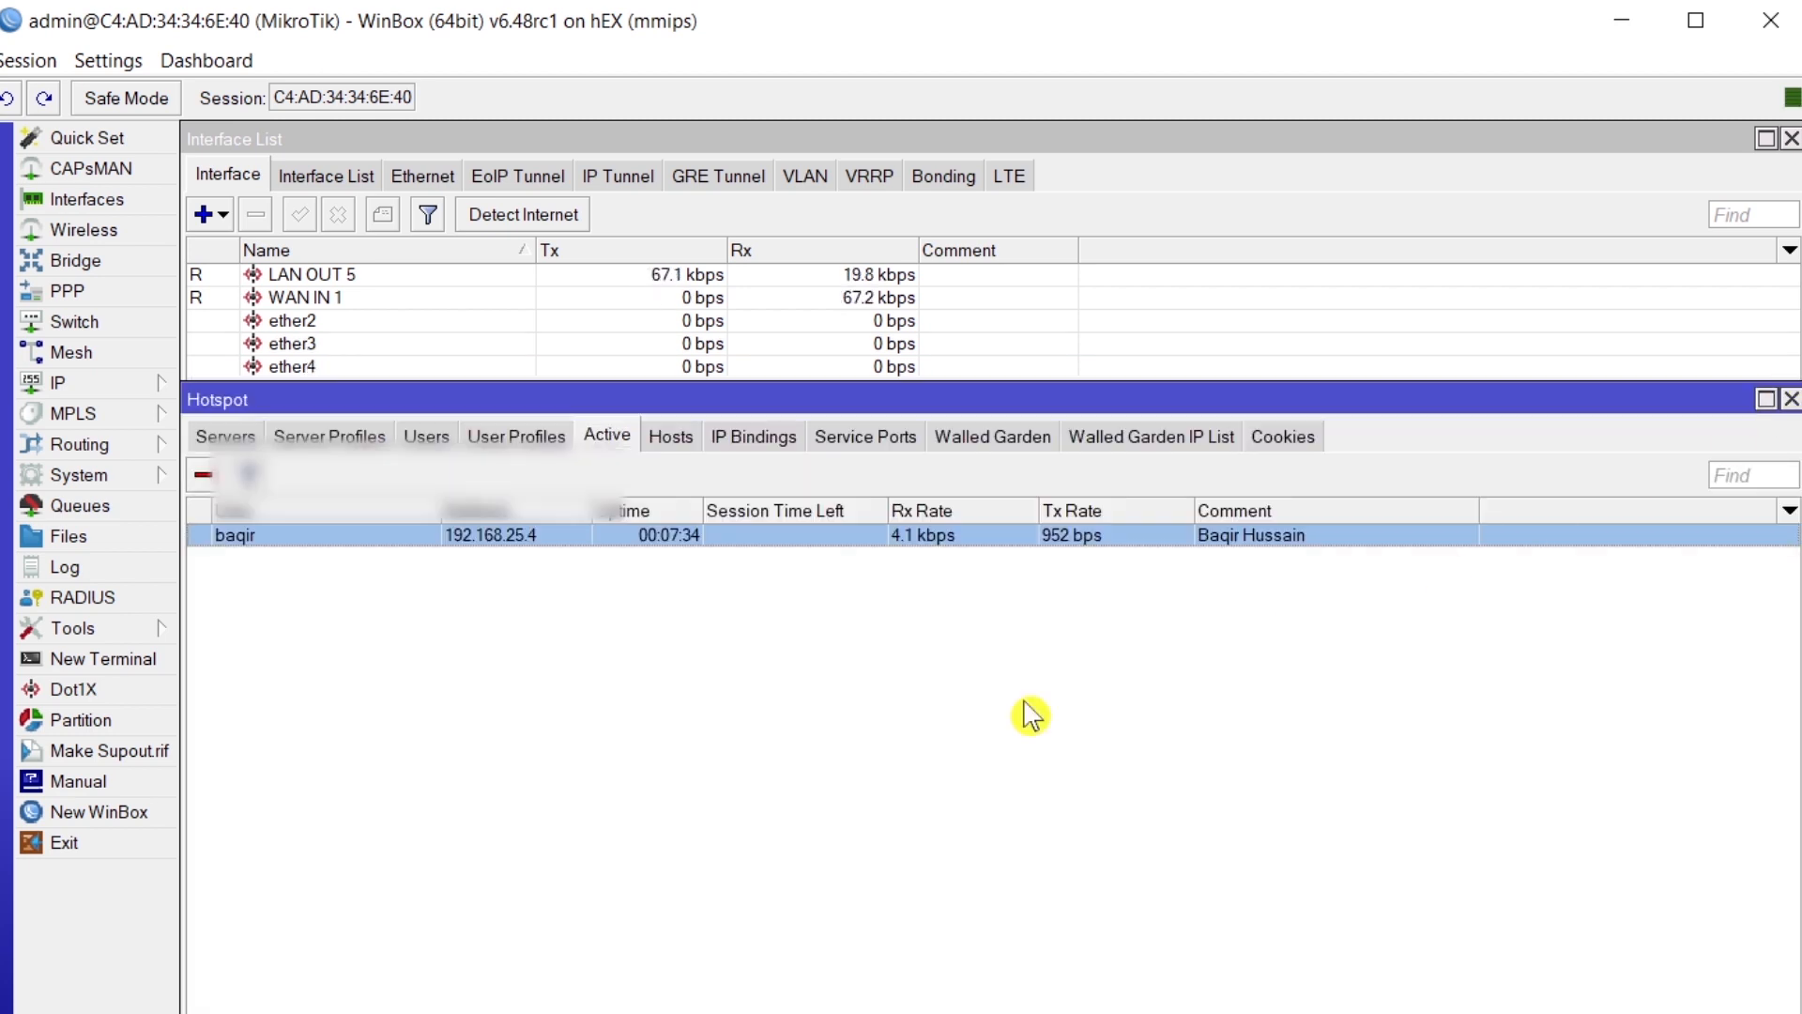
- Add a default route 0.0.0.0/0 with a 192.168.88 gateway in IP > Routes
left_click(605, 755)
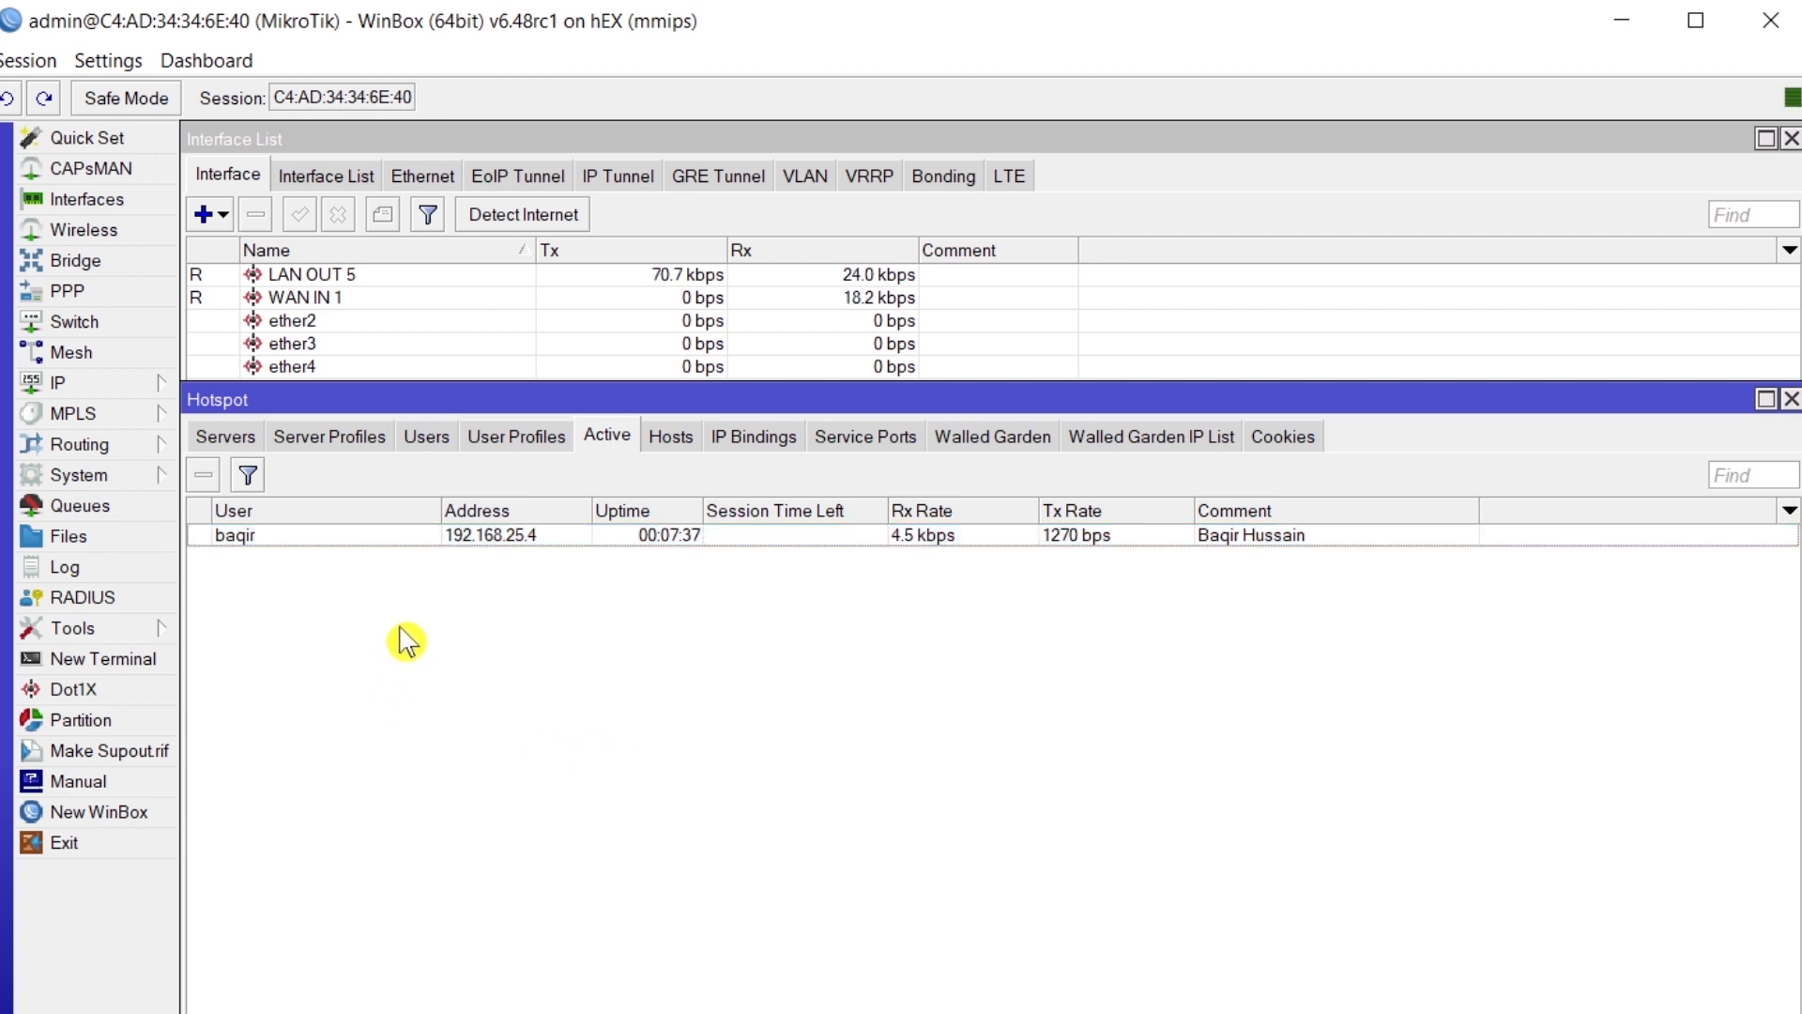
left_click(89, 387)
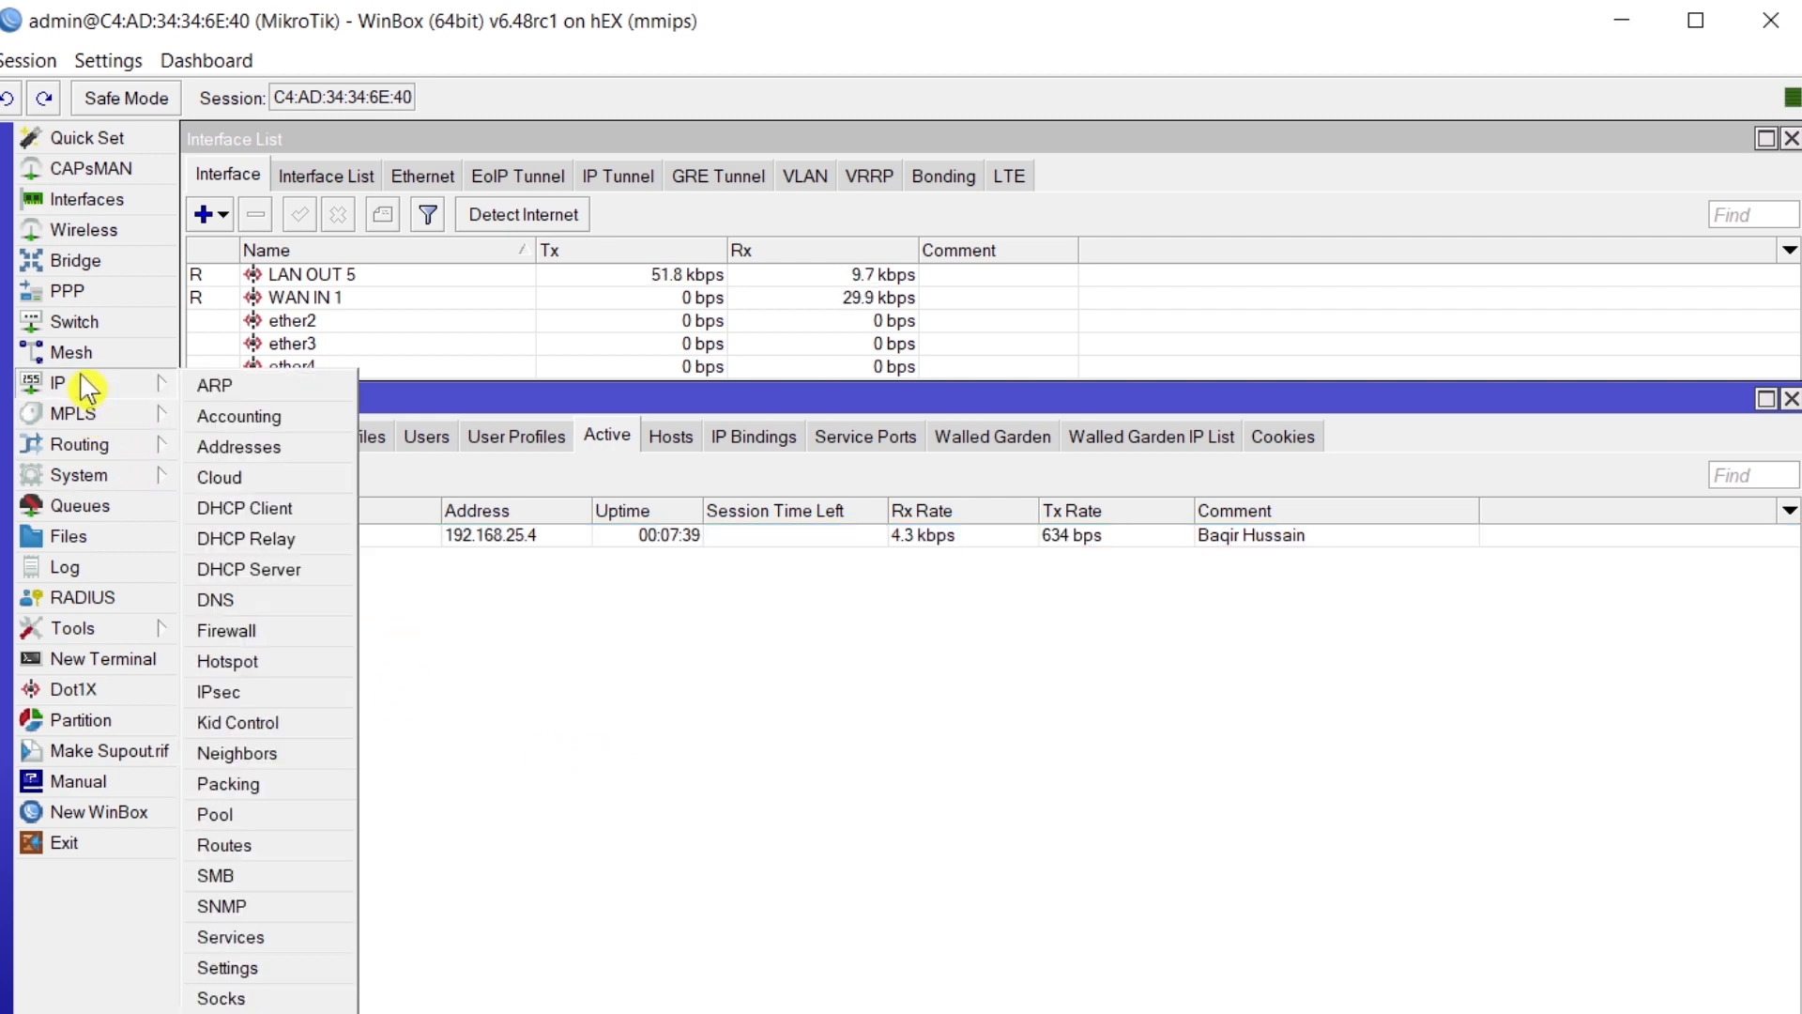
left_click(253, 848)
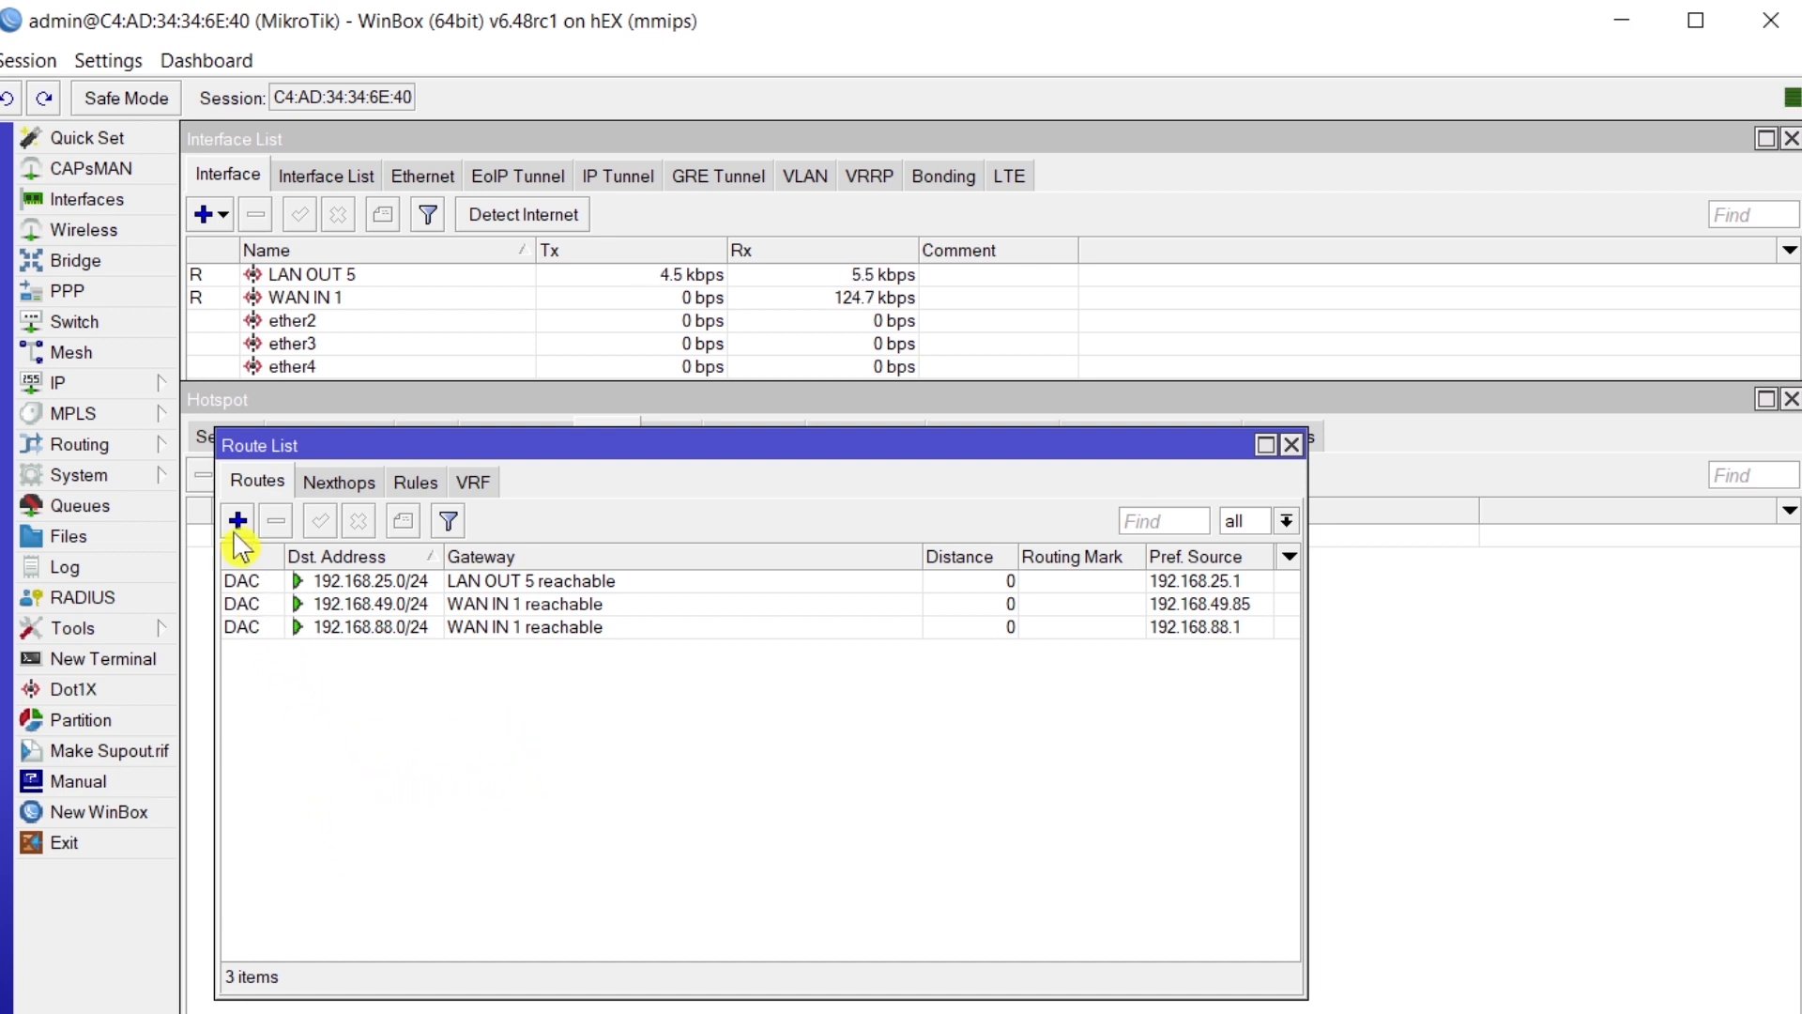
left_click(239, 522)
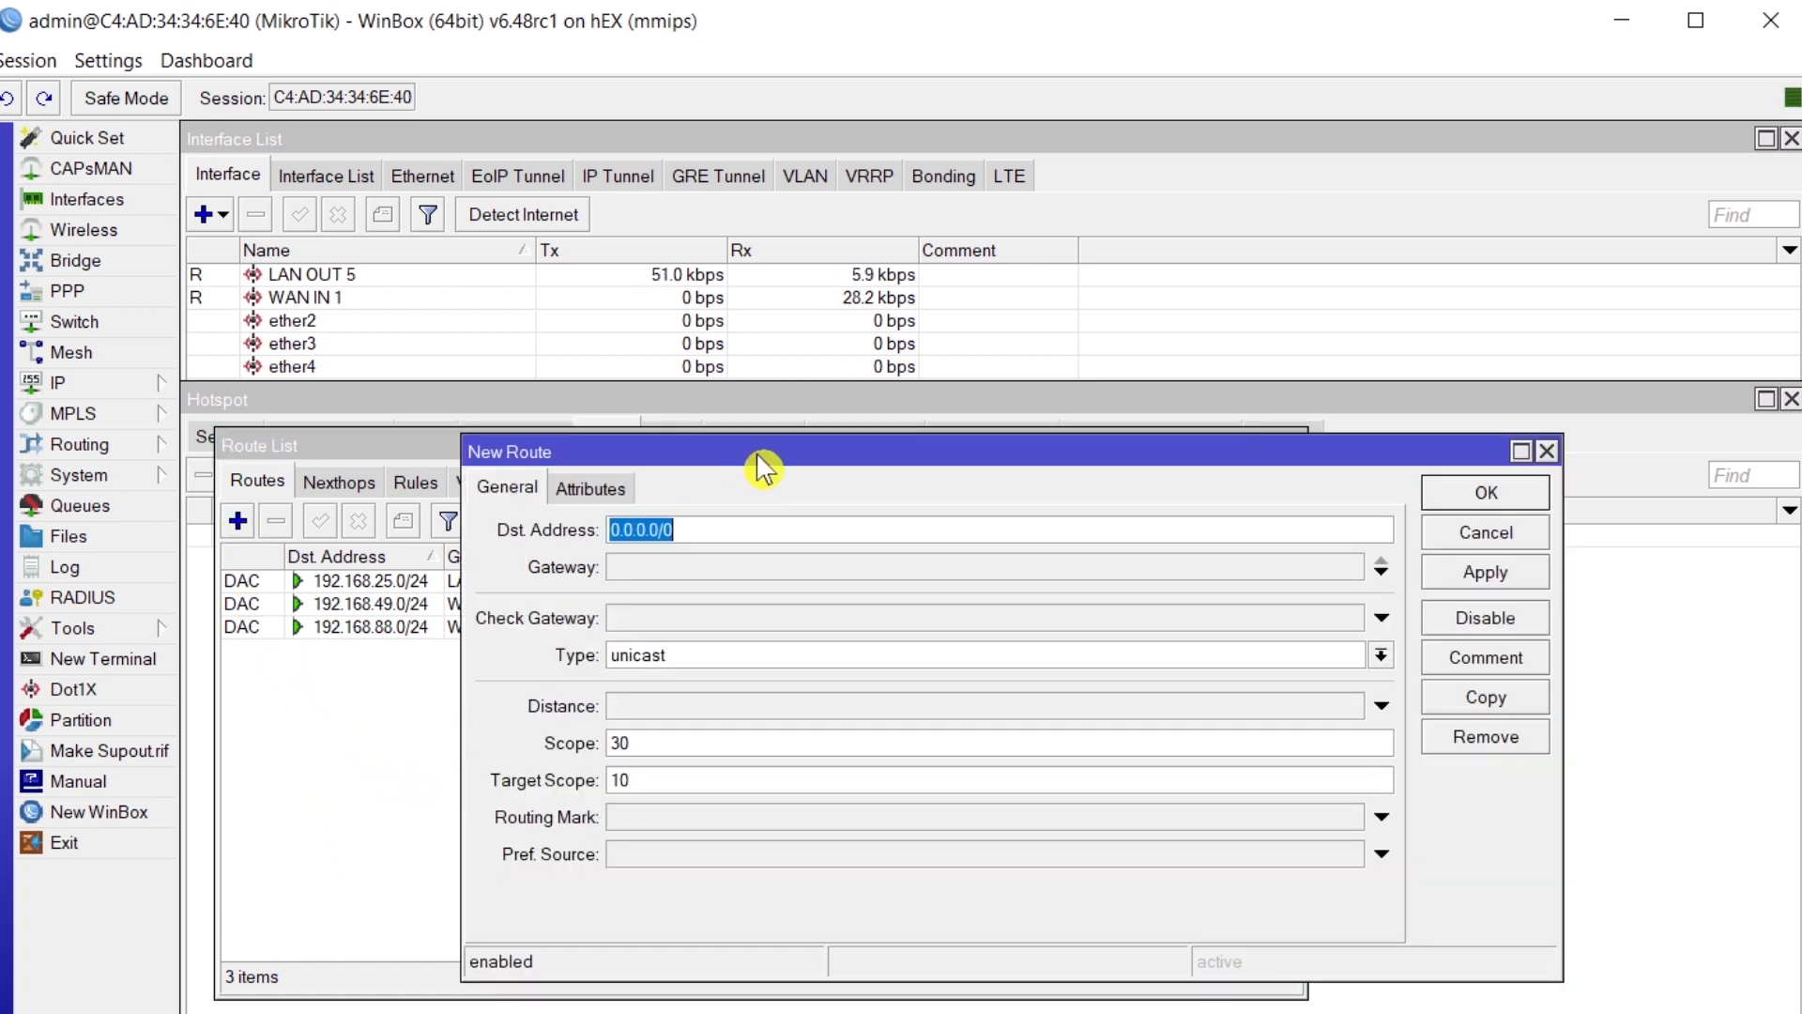
left_click_drag(755, 462, 518, 471)
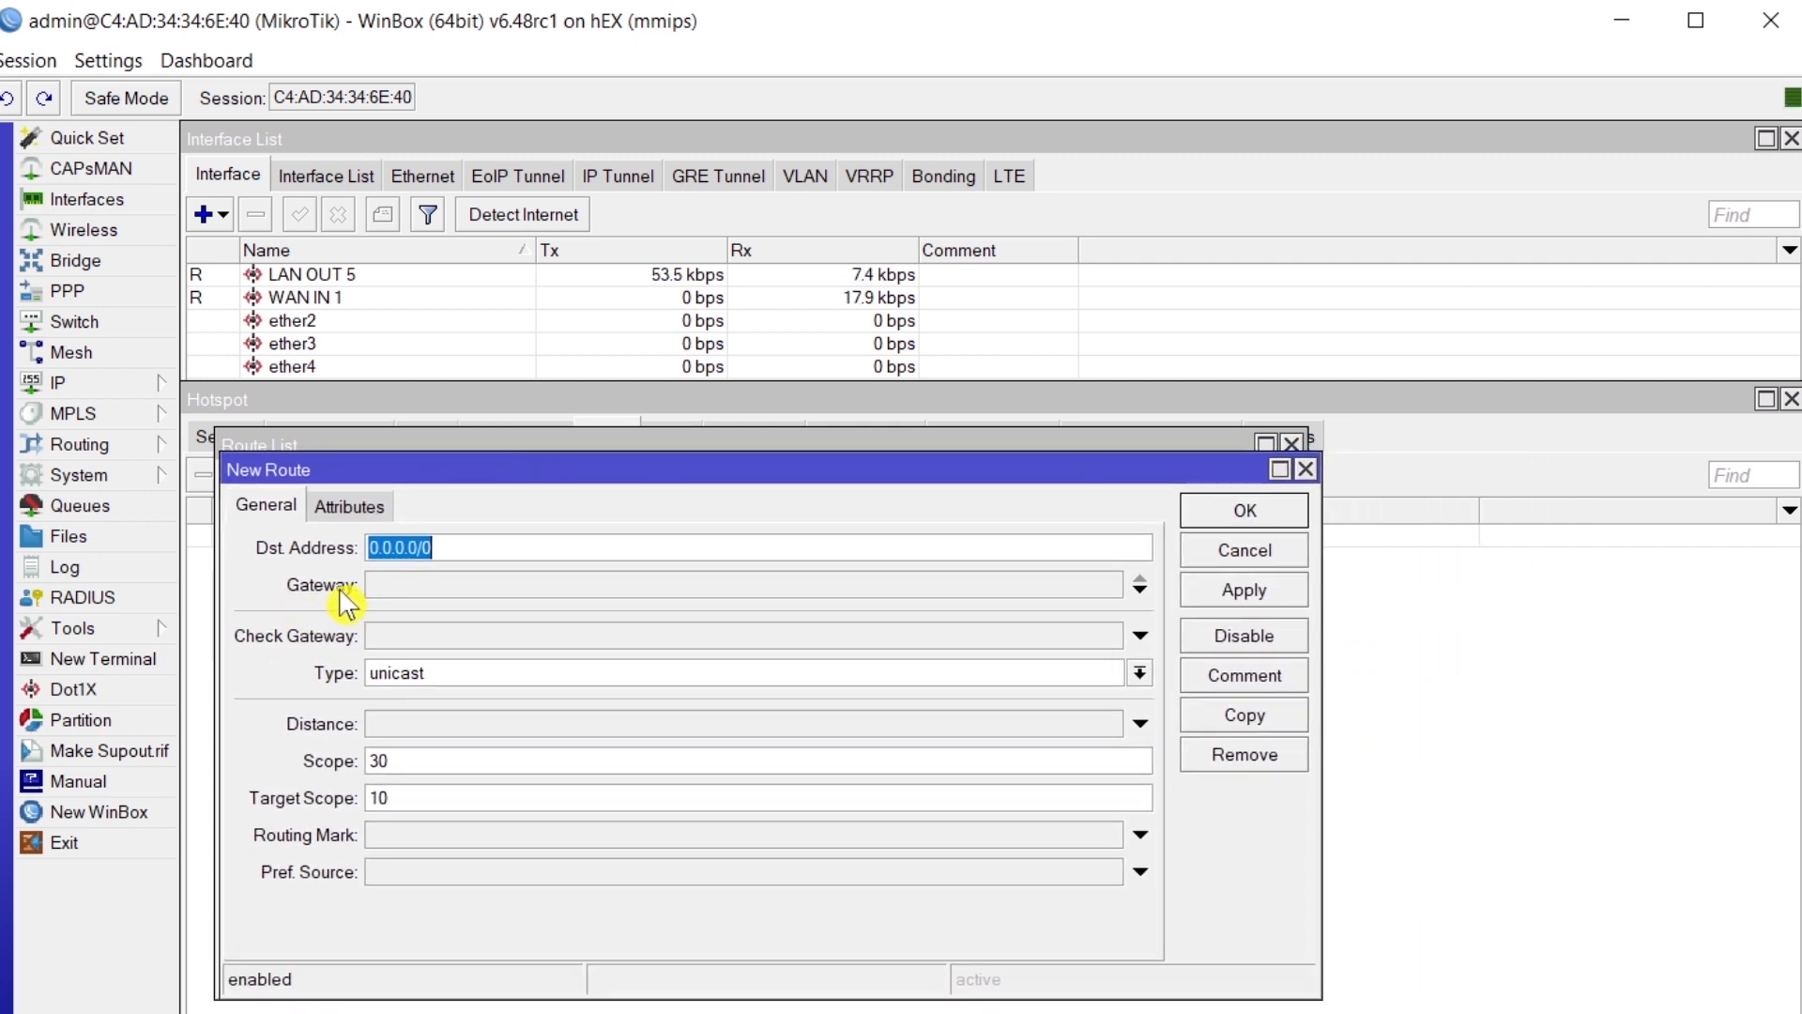
left_click(414, 595)
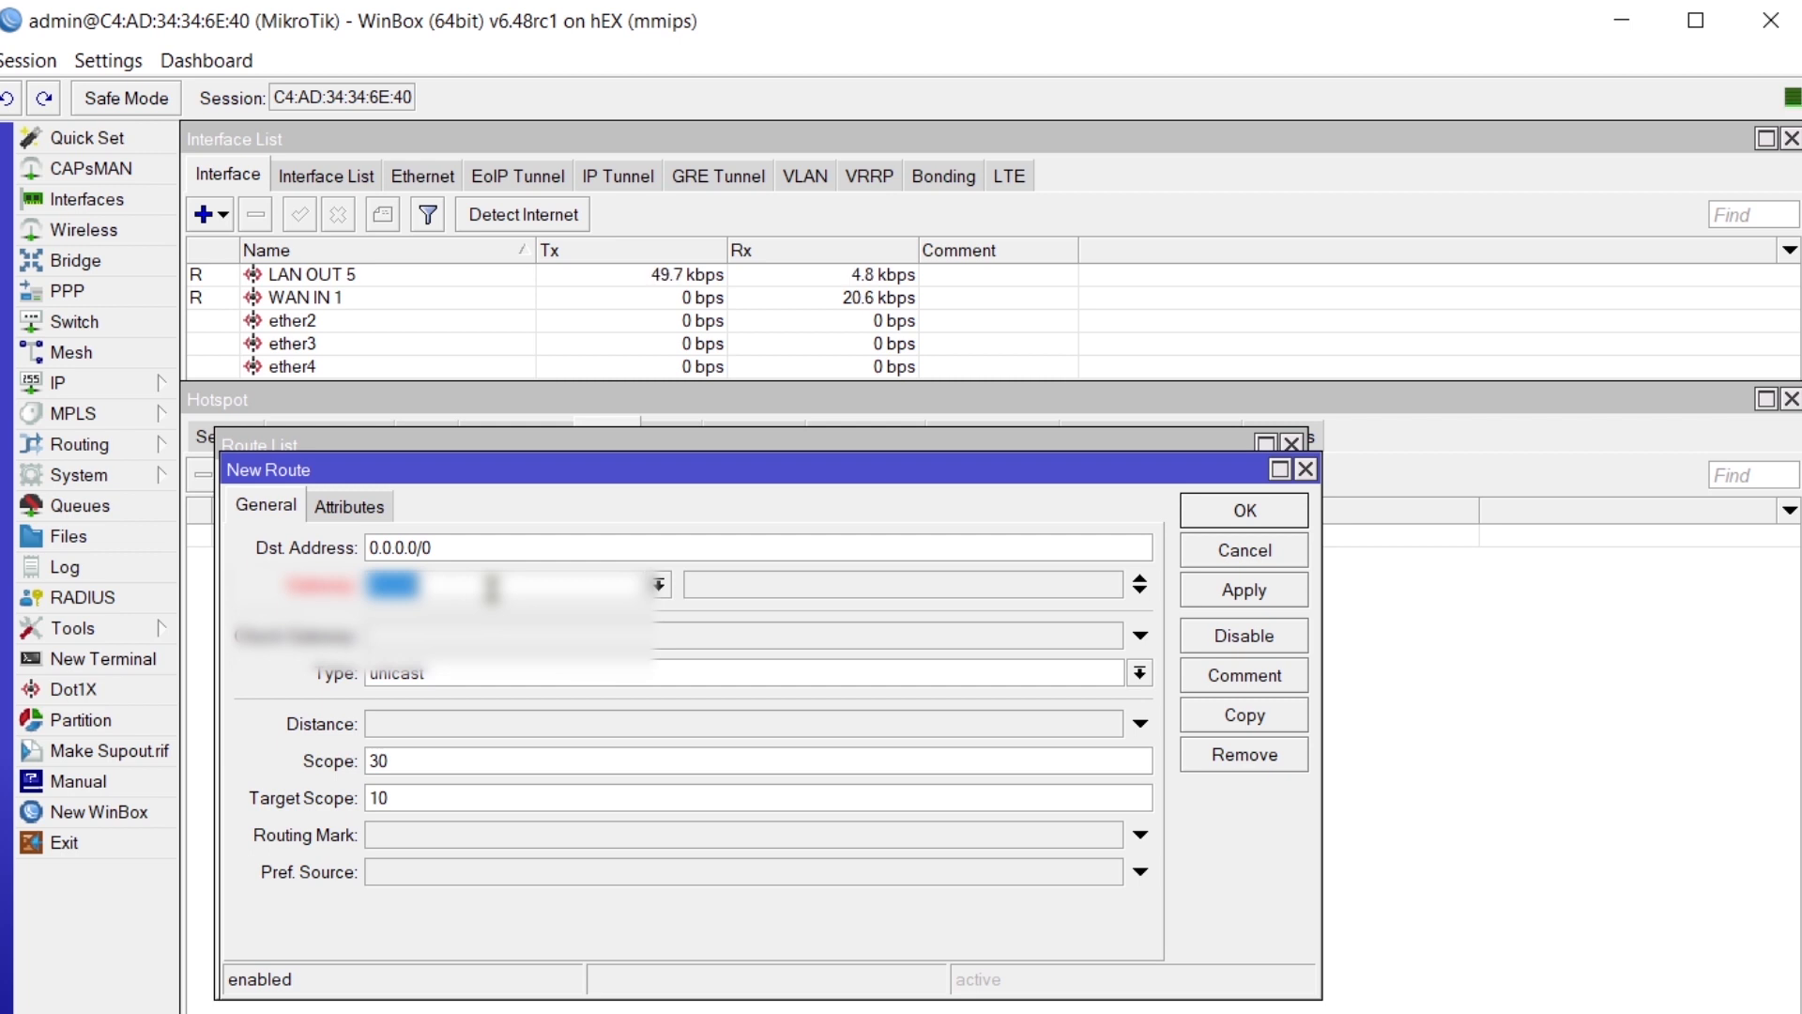
type("19")
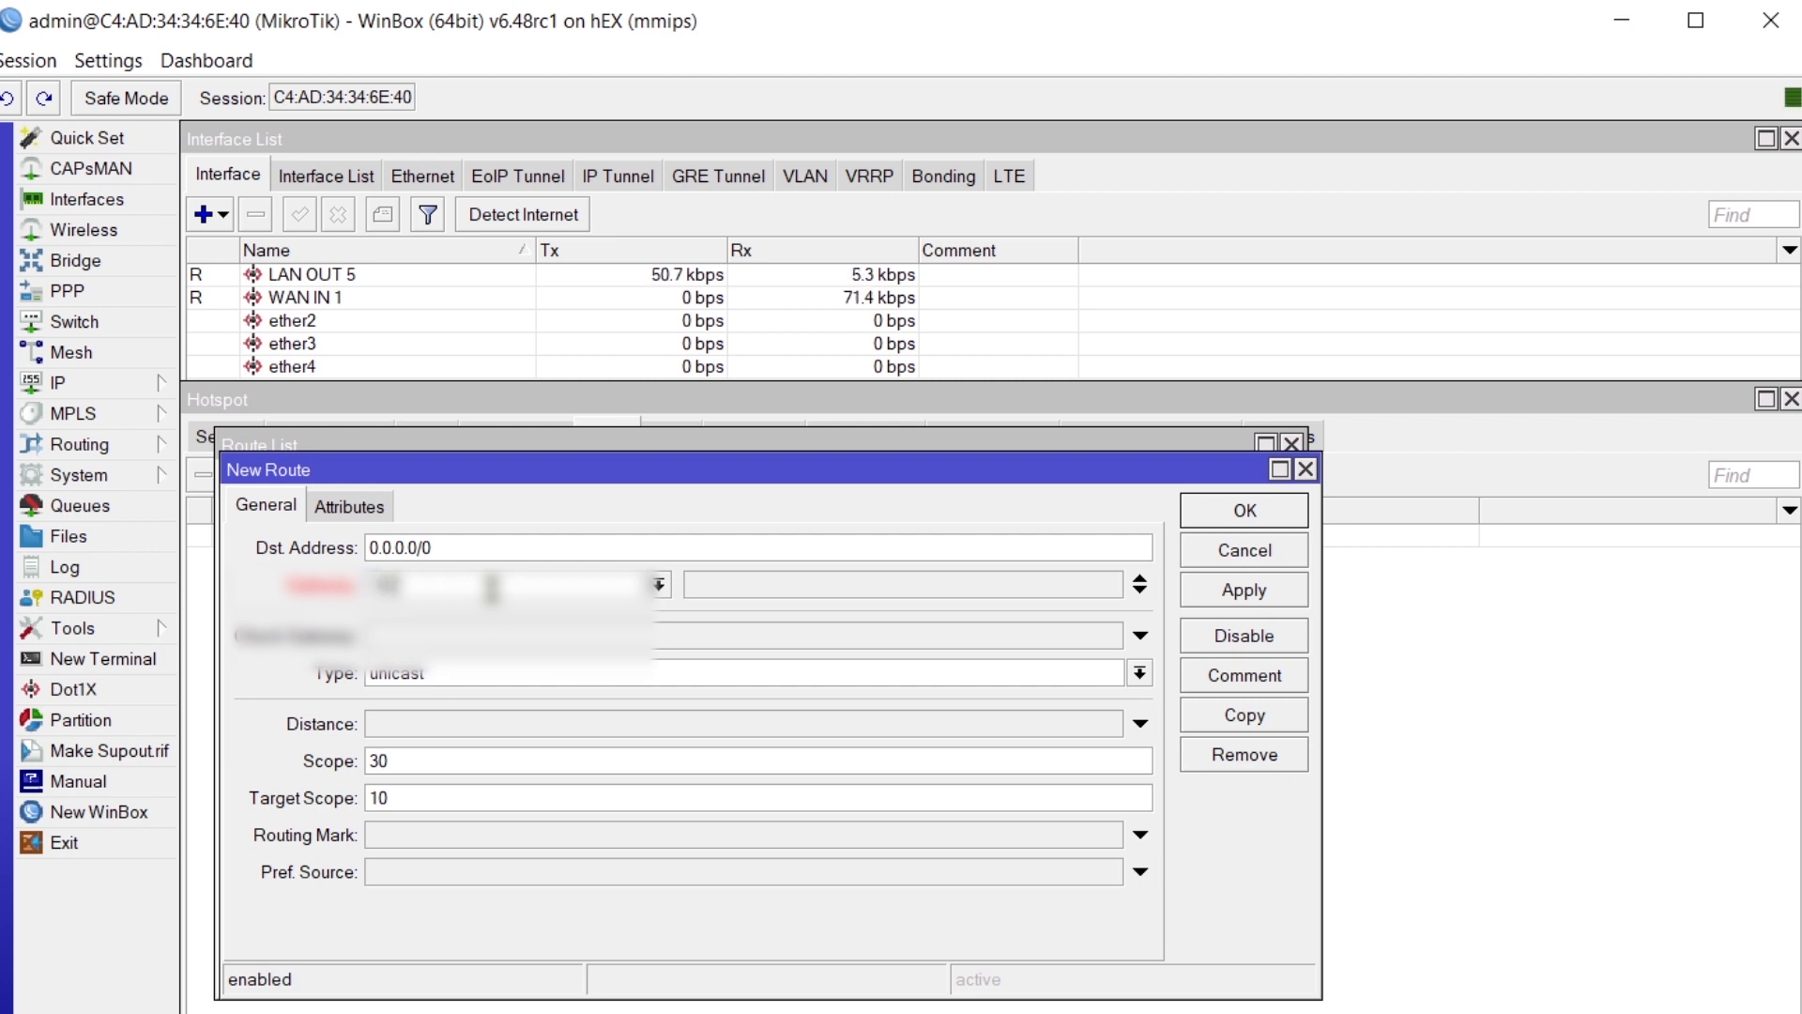
type("2.168.8")
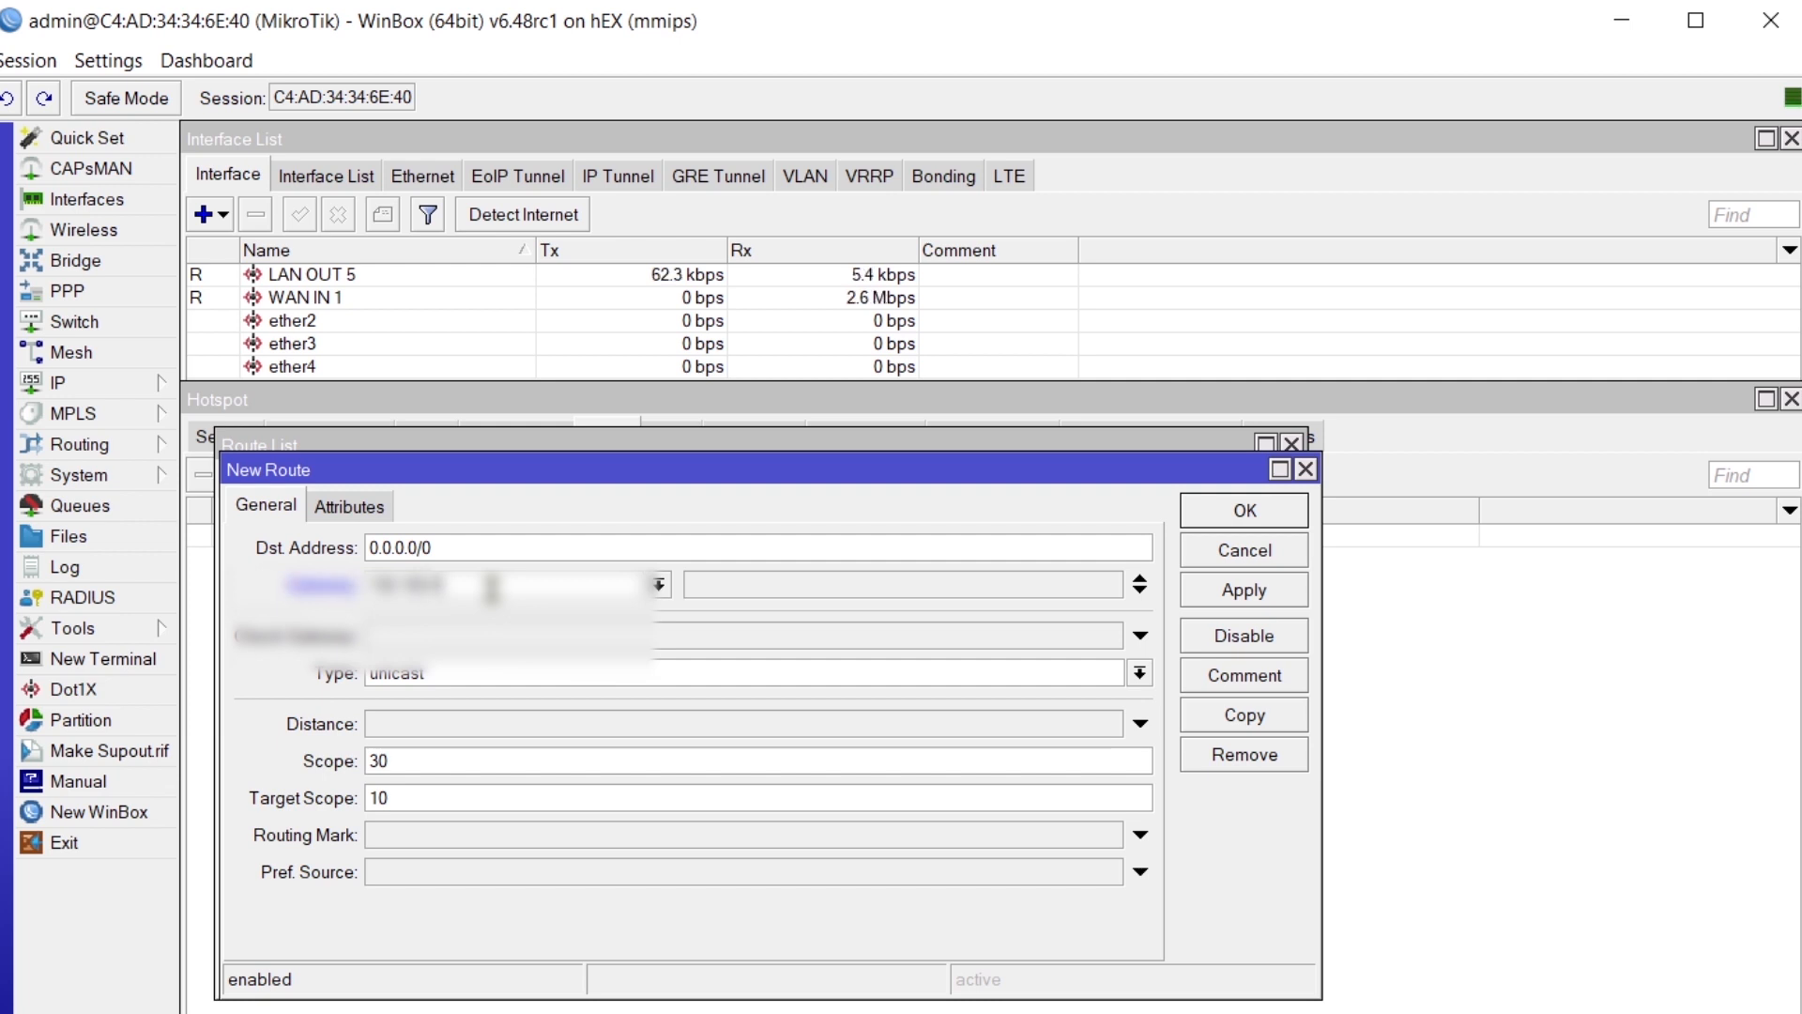
type("8")
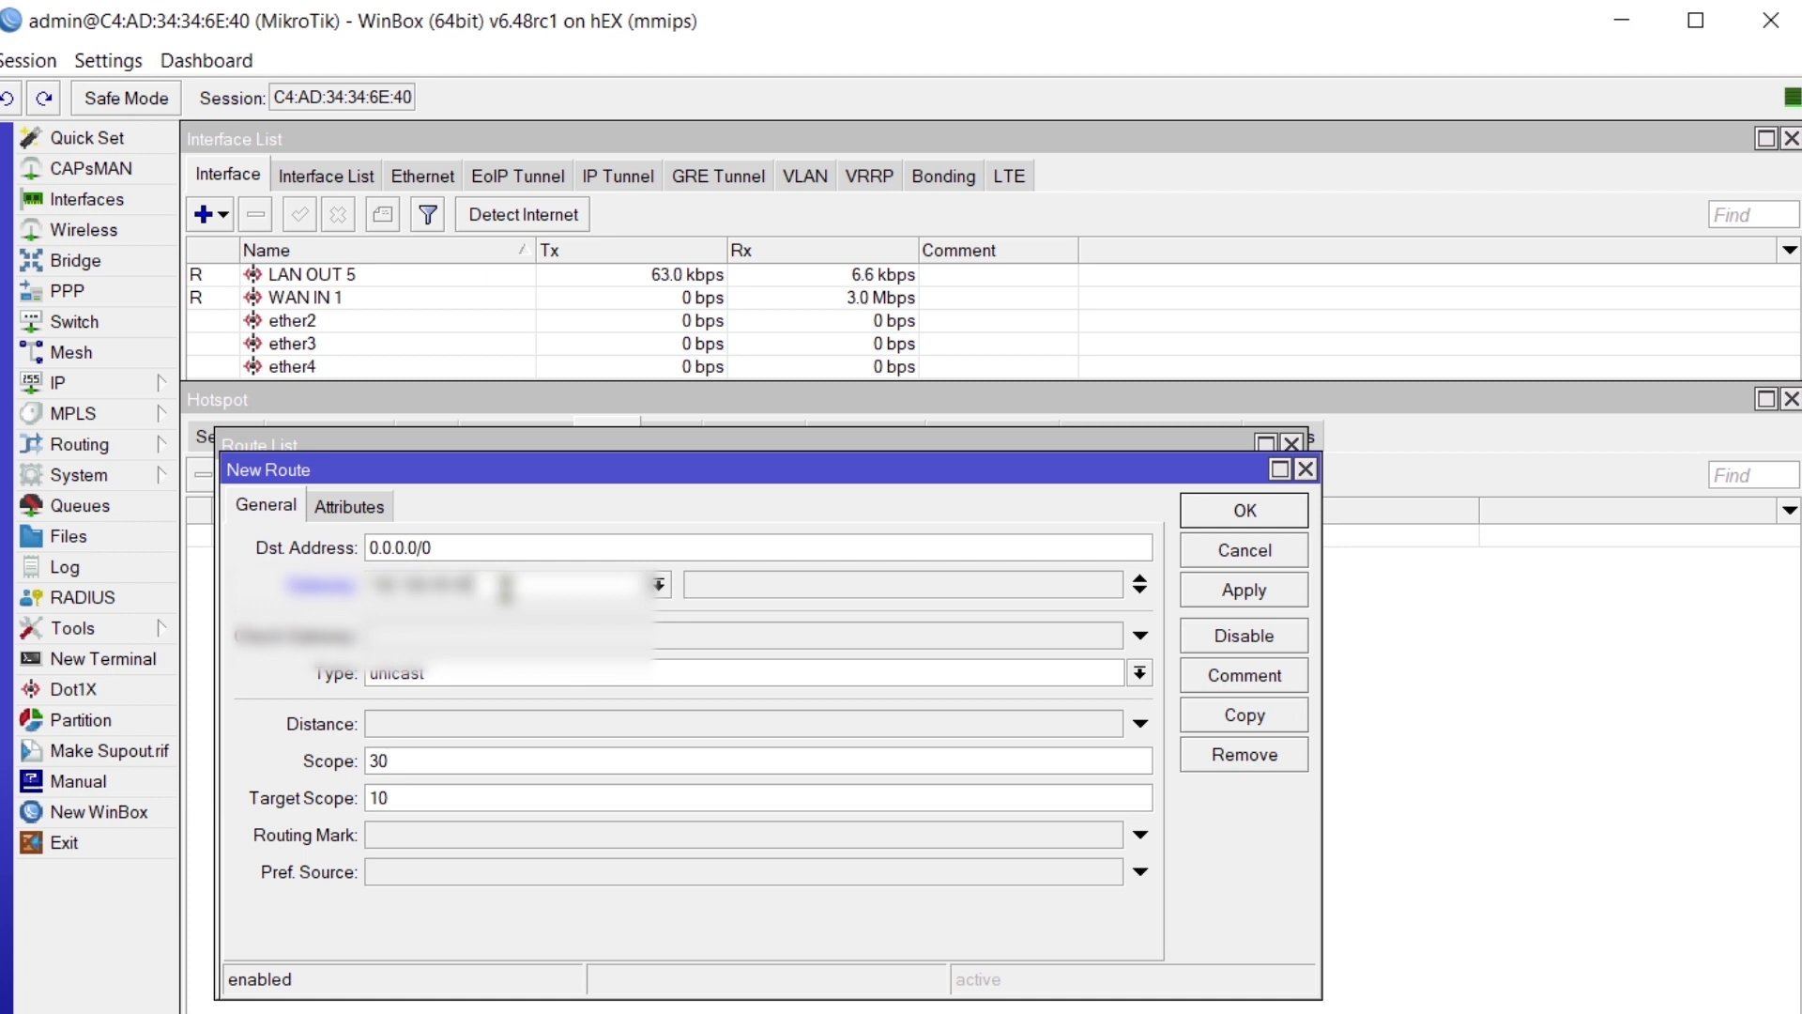
left_click(1243, 591)
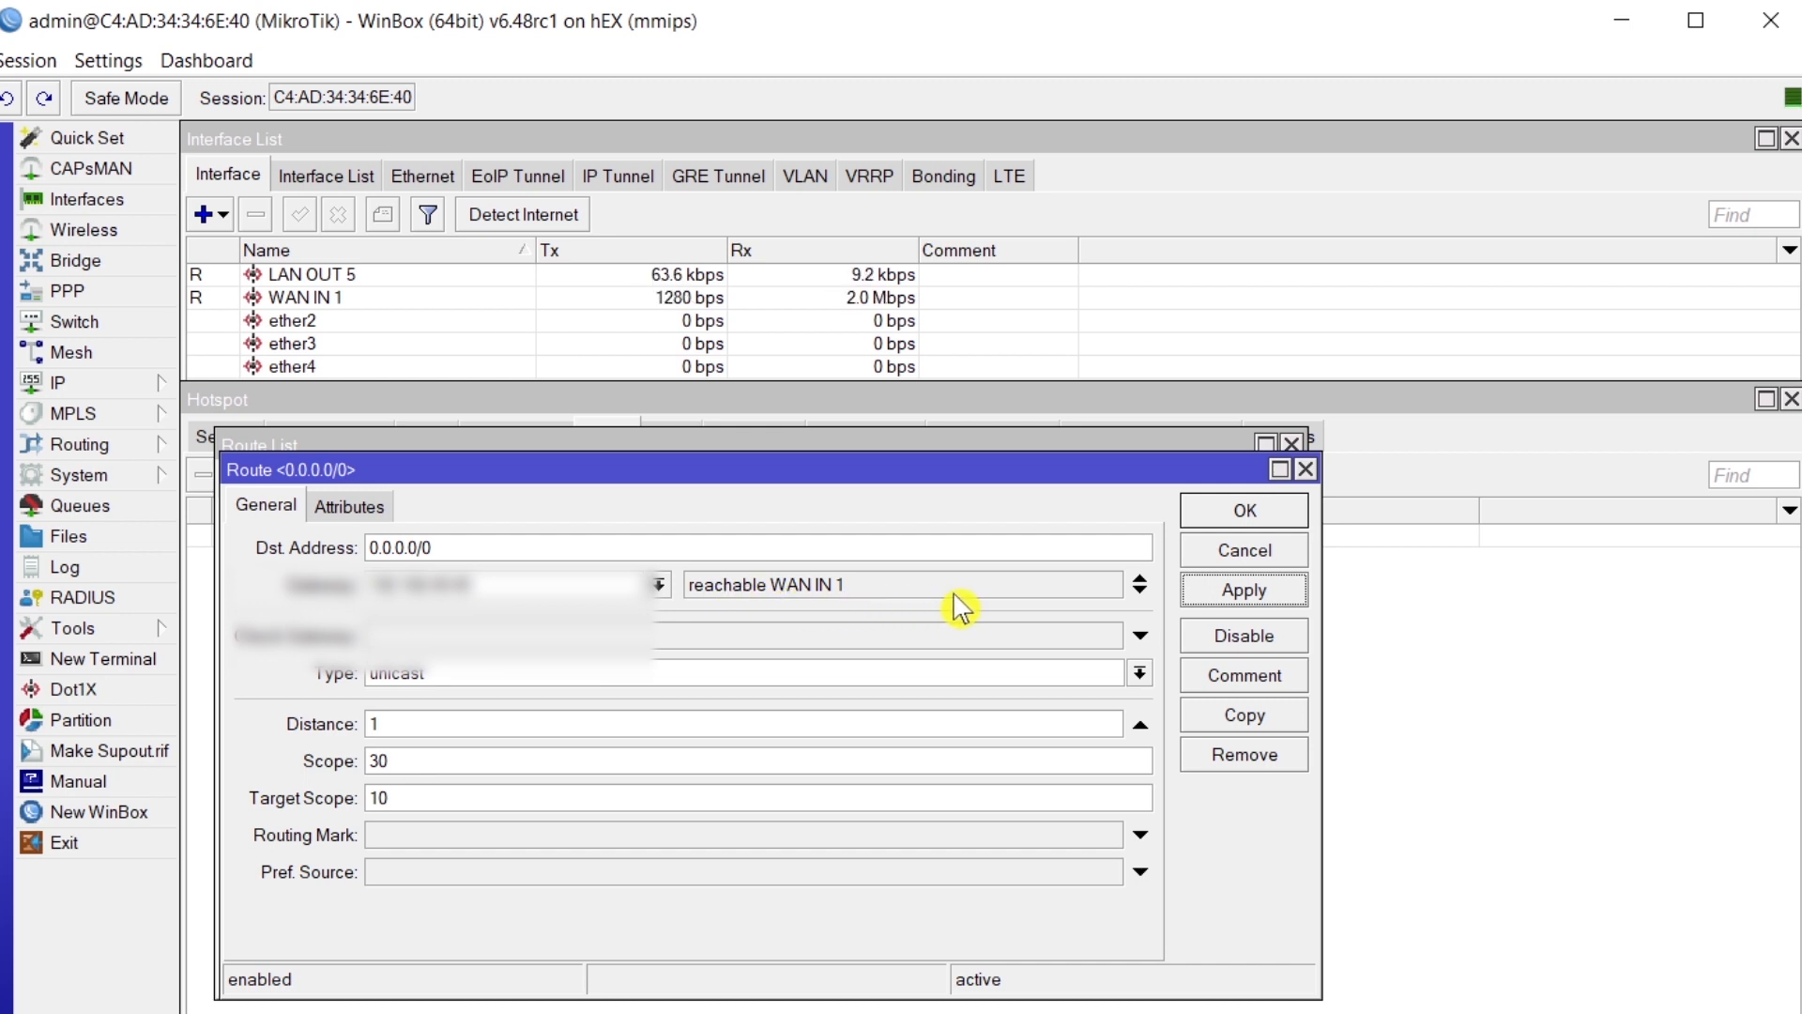
left_click(1229, 513)
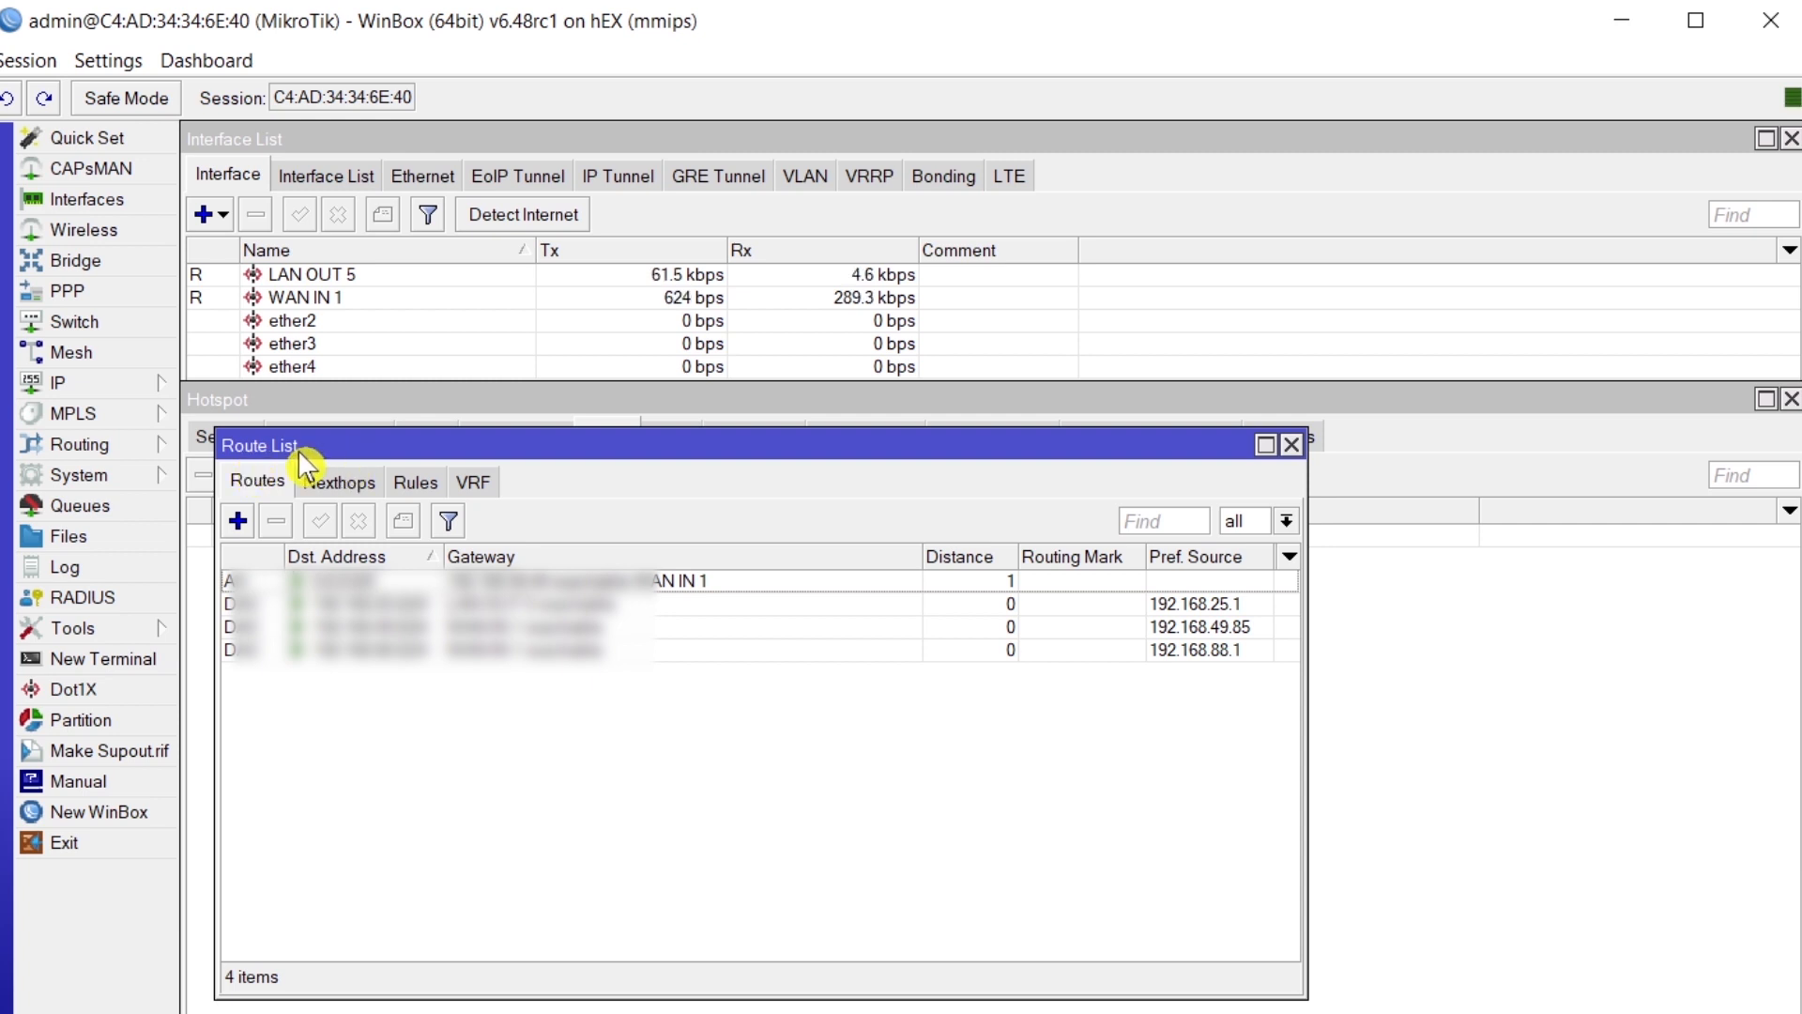
left_click(1292, 444)
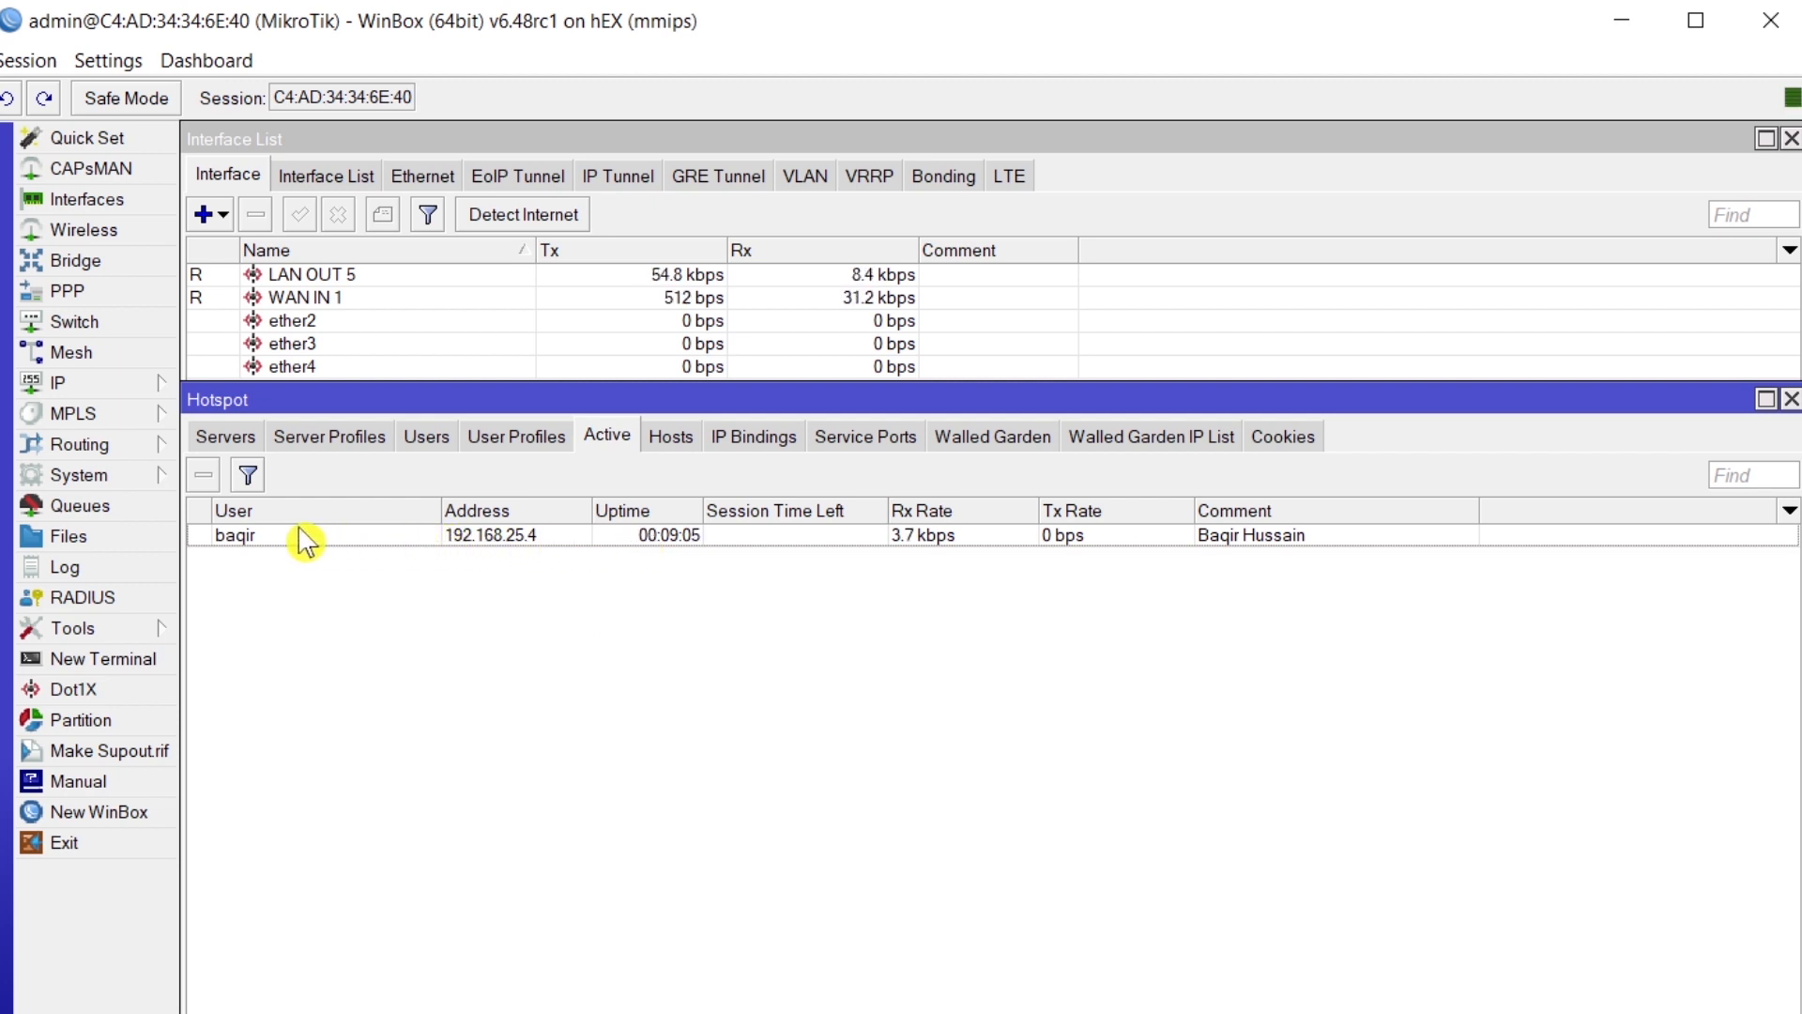
- Inspect the WAN IN 1 address's interface without changing it, then minimize WinBox
left_click(70, 387)
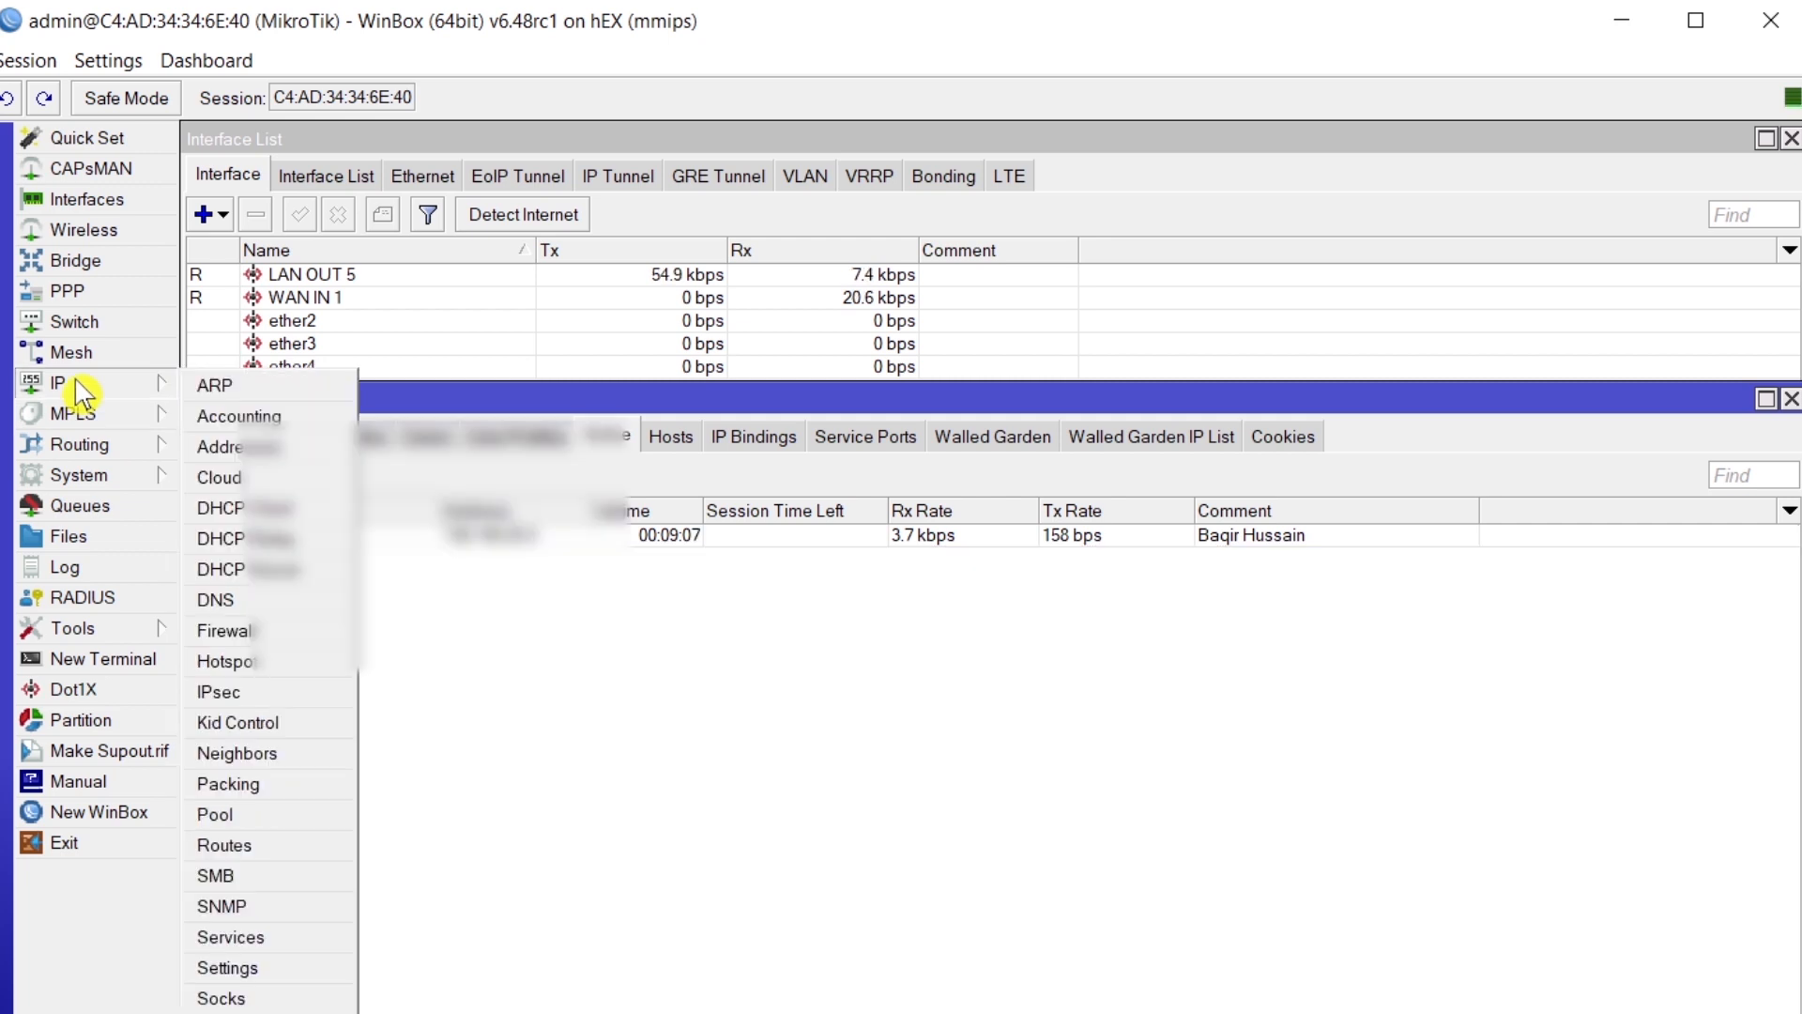
left_click(210, 448)
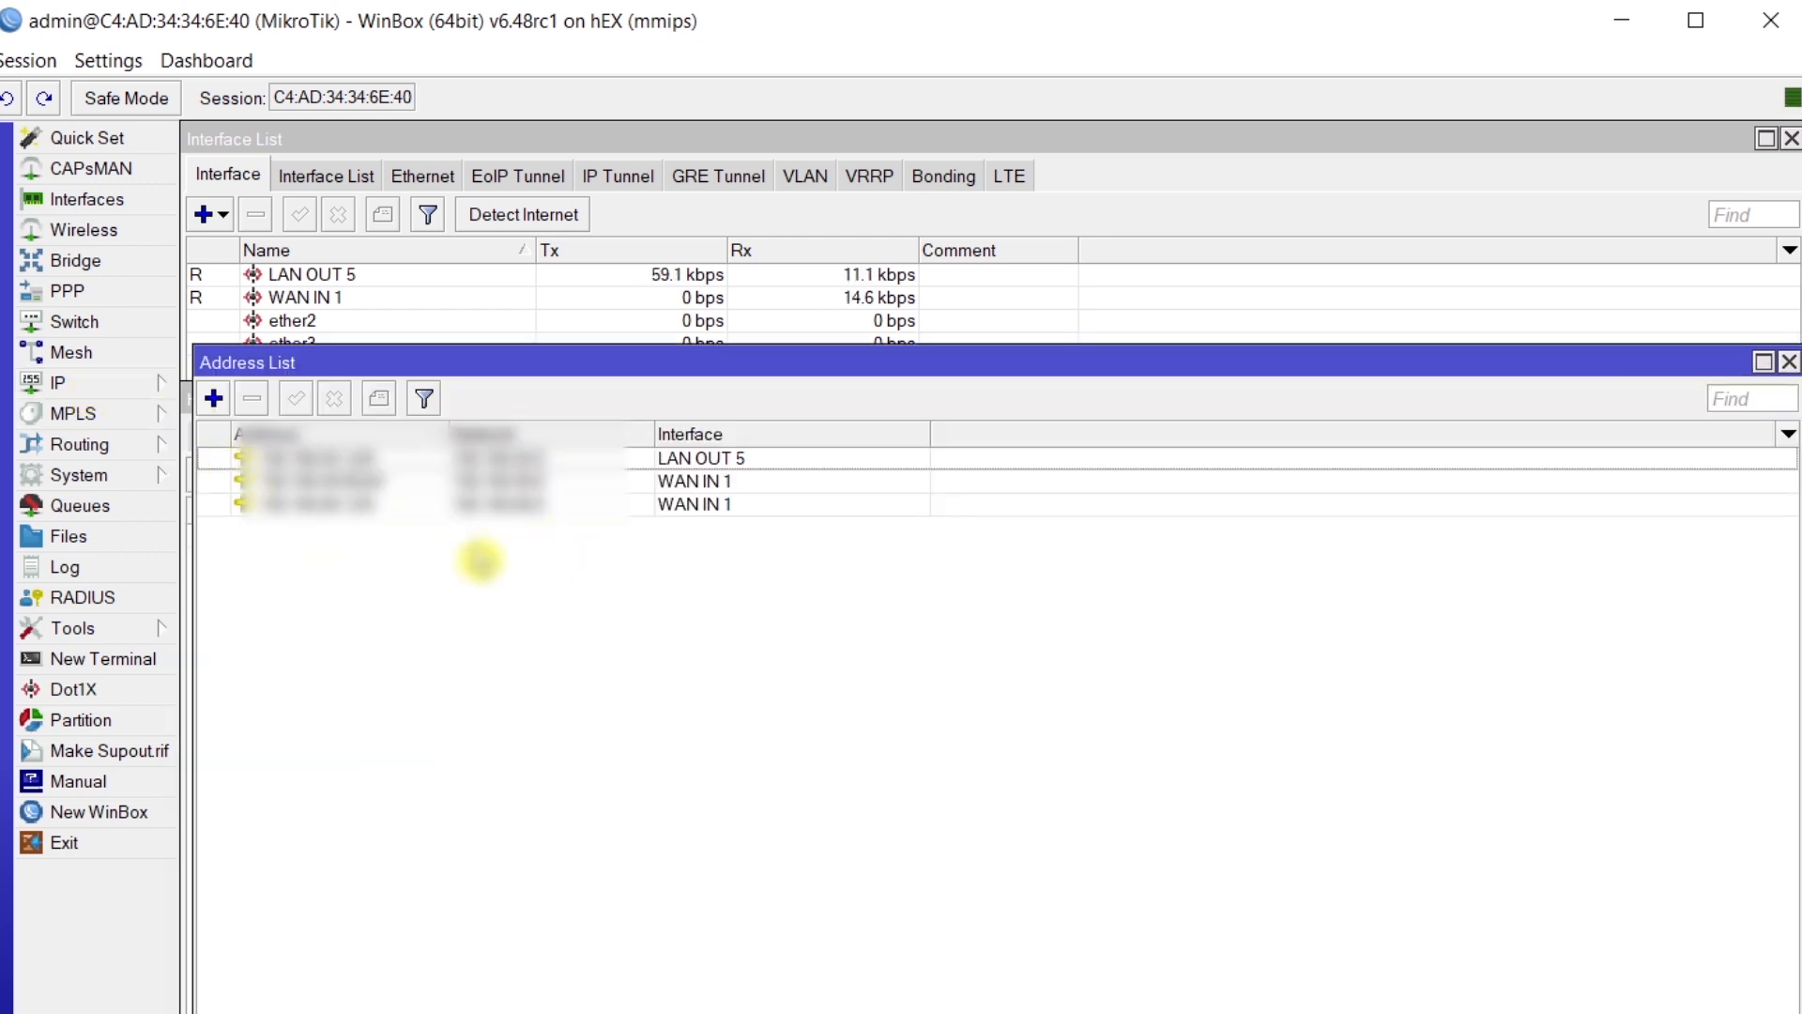
double_click(383, 483)
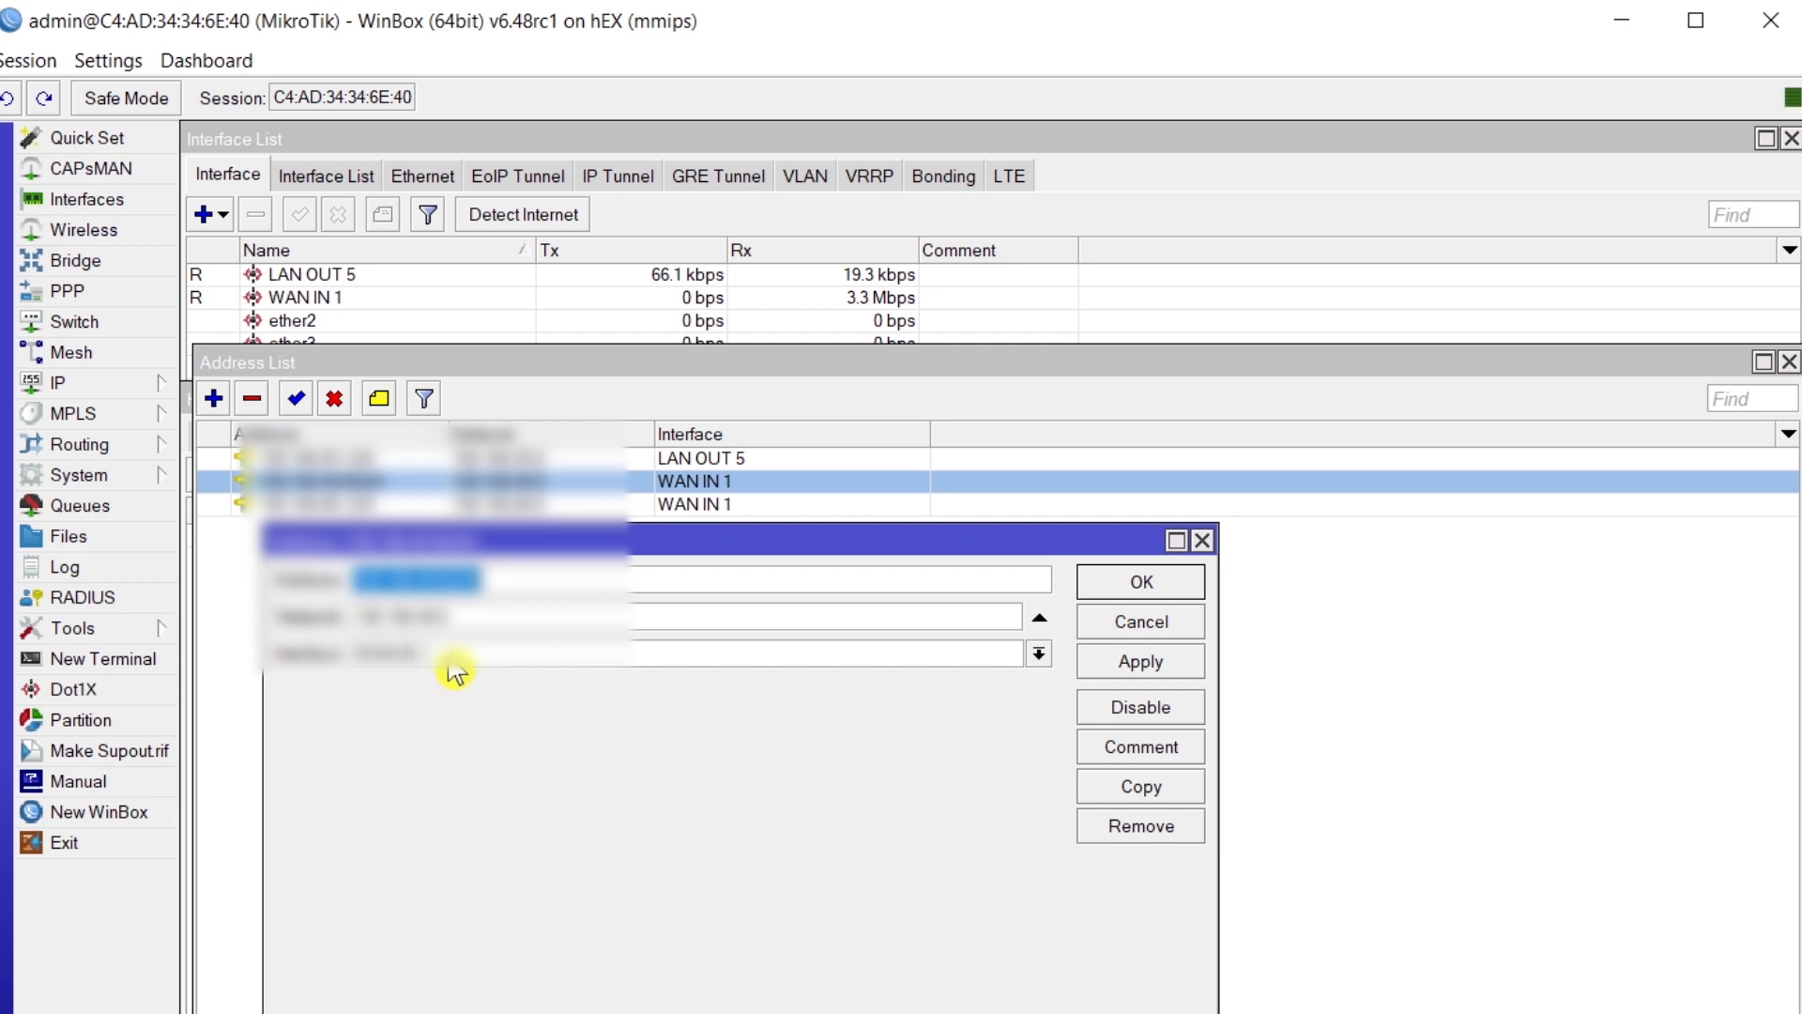
left_click(422, 660)
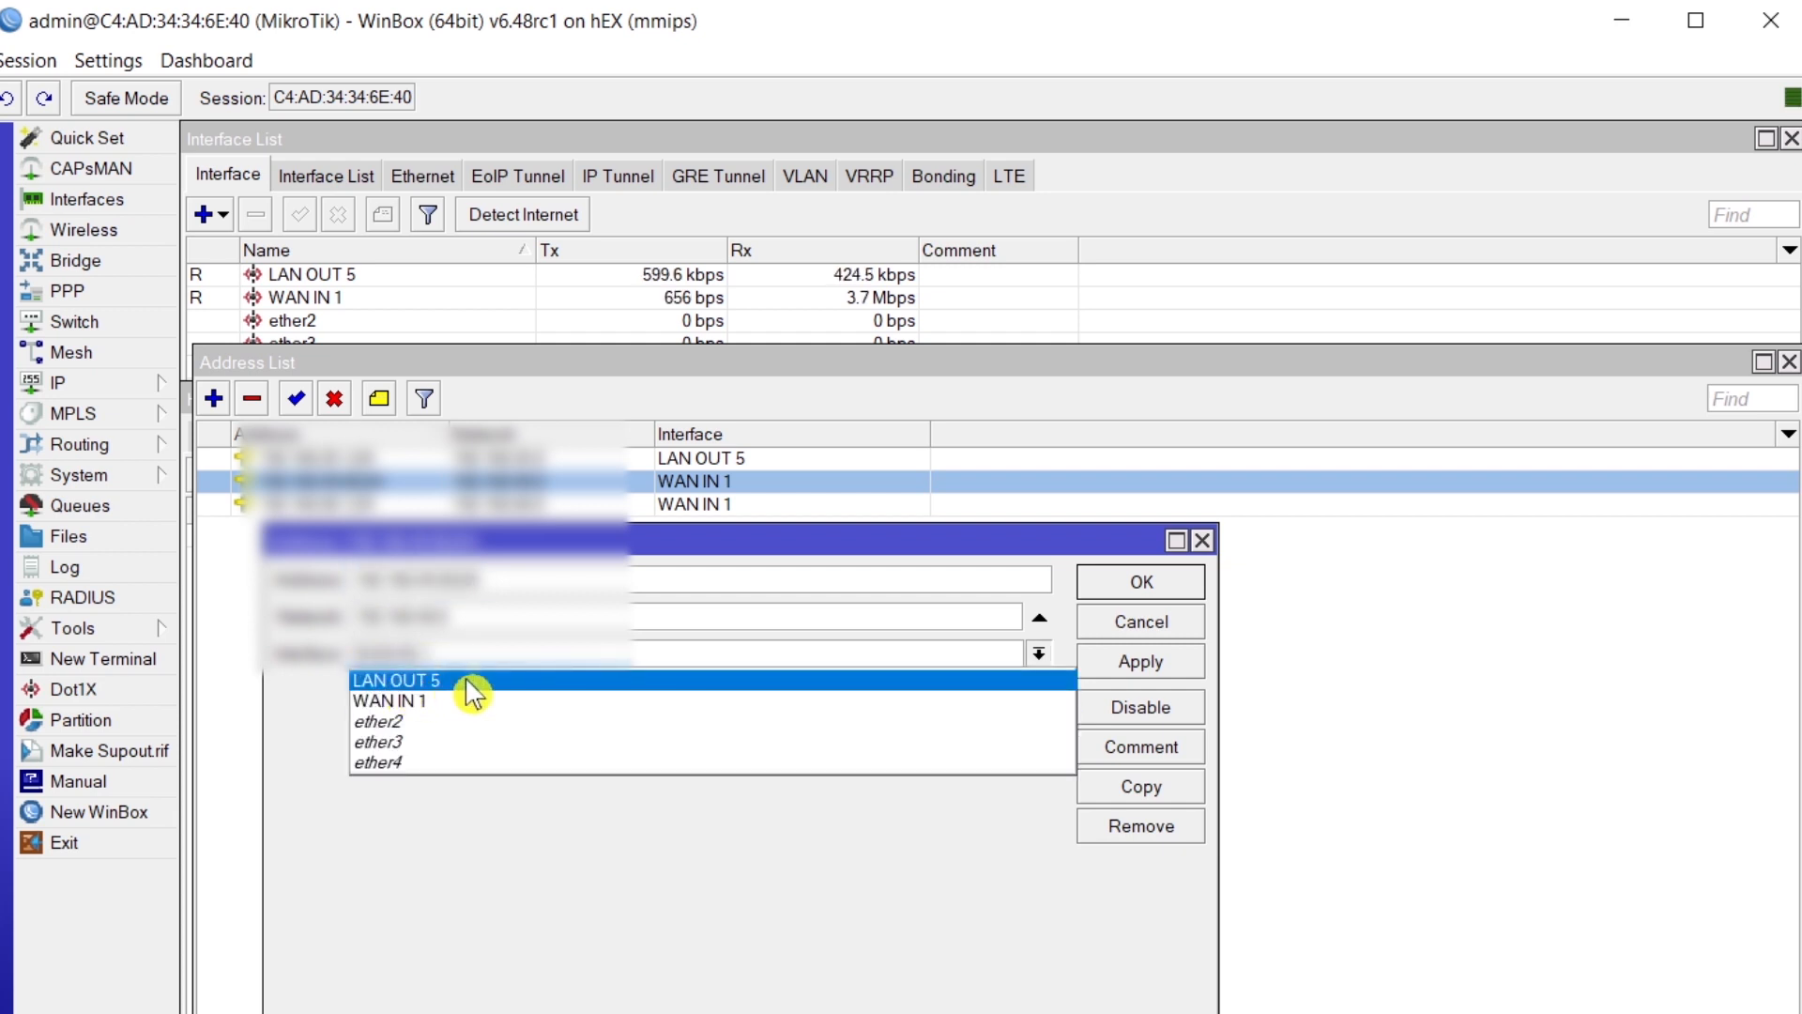
left_click(323, 696)
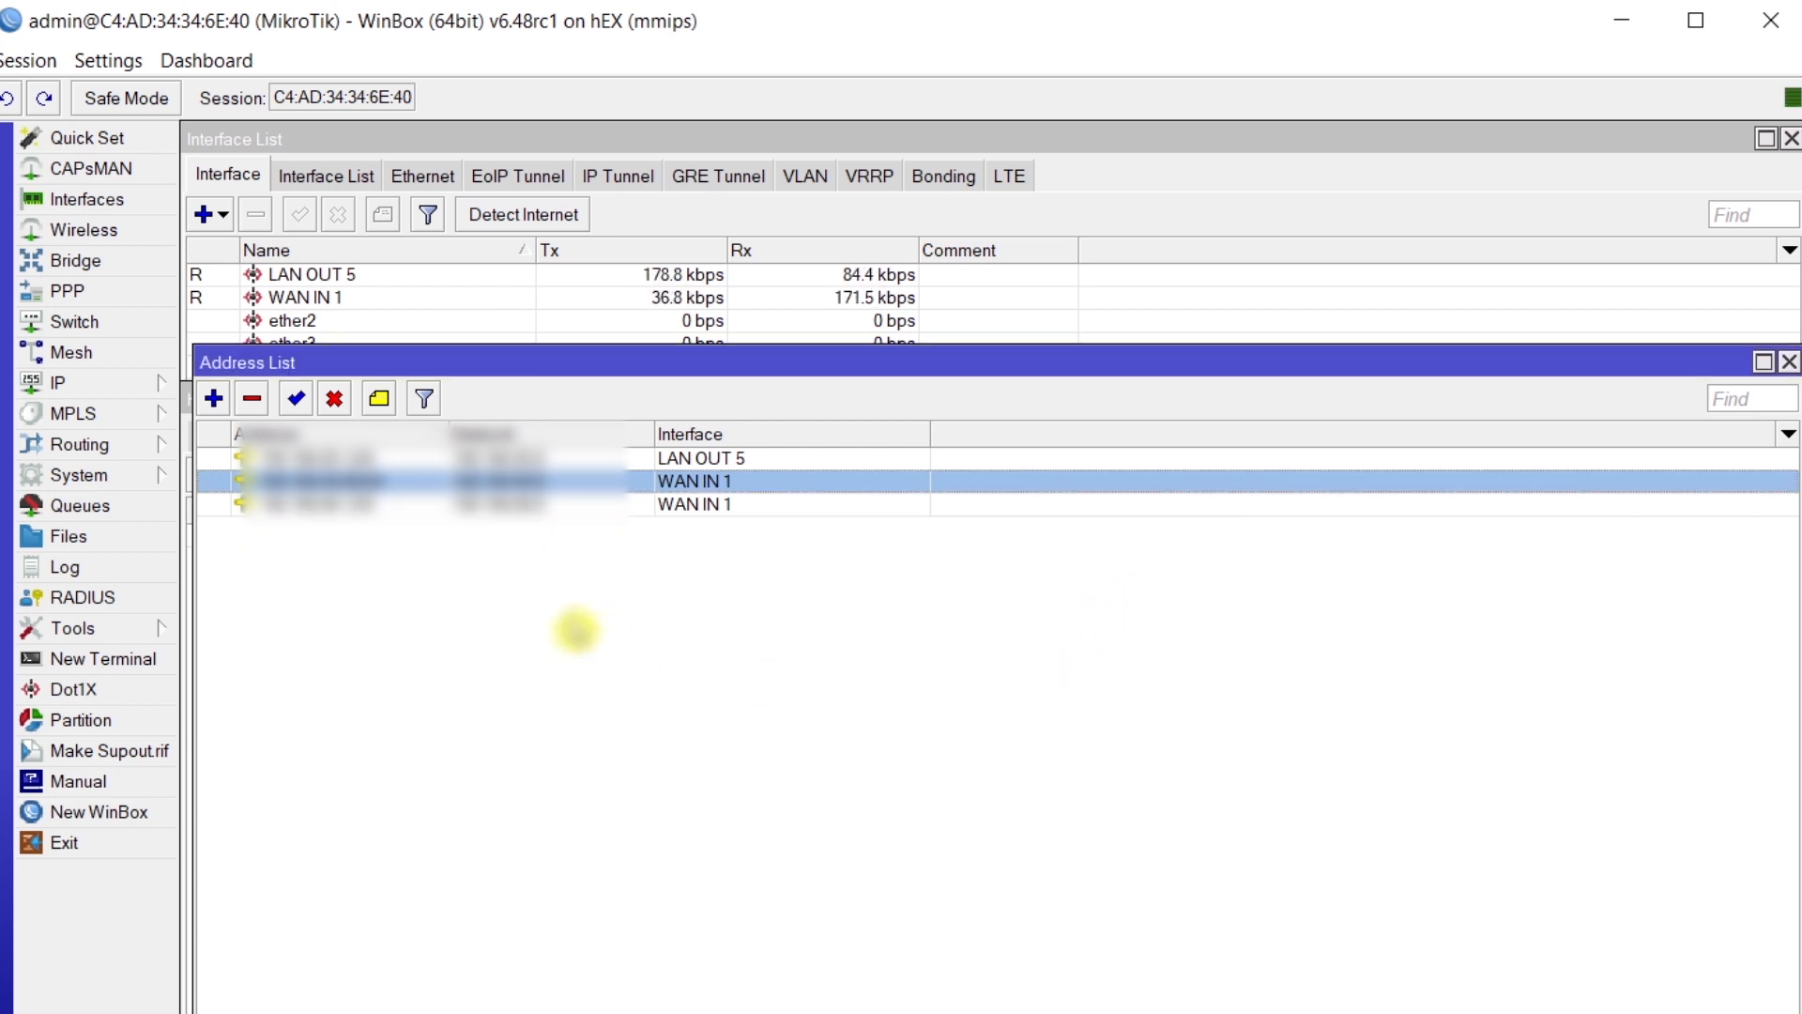
left_click(1790, 365)
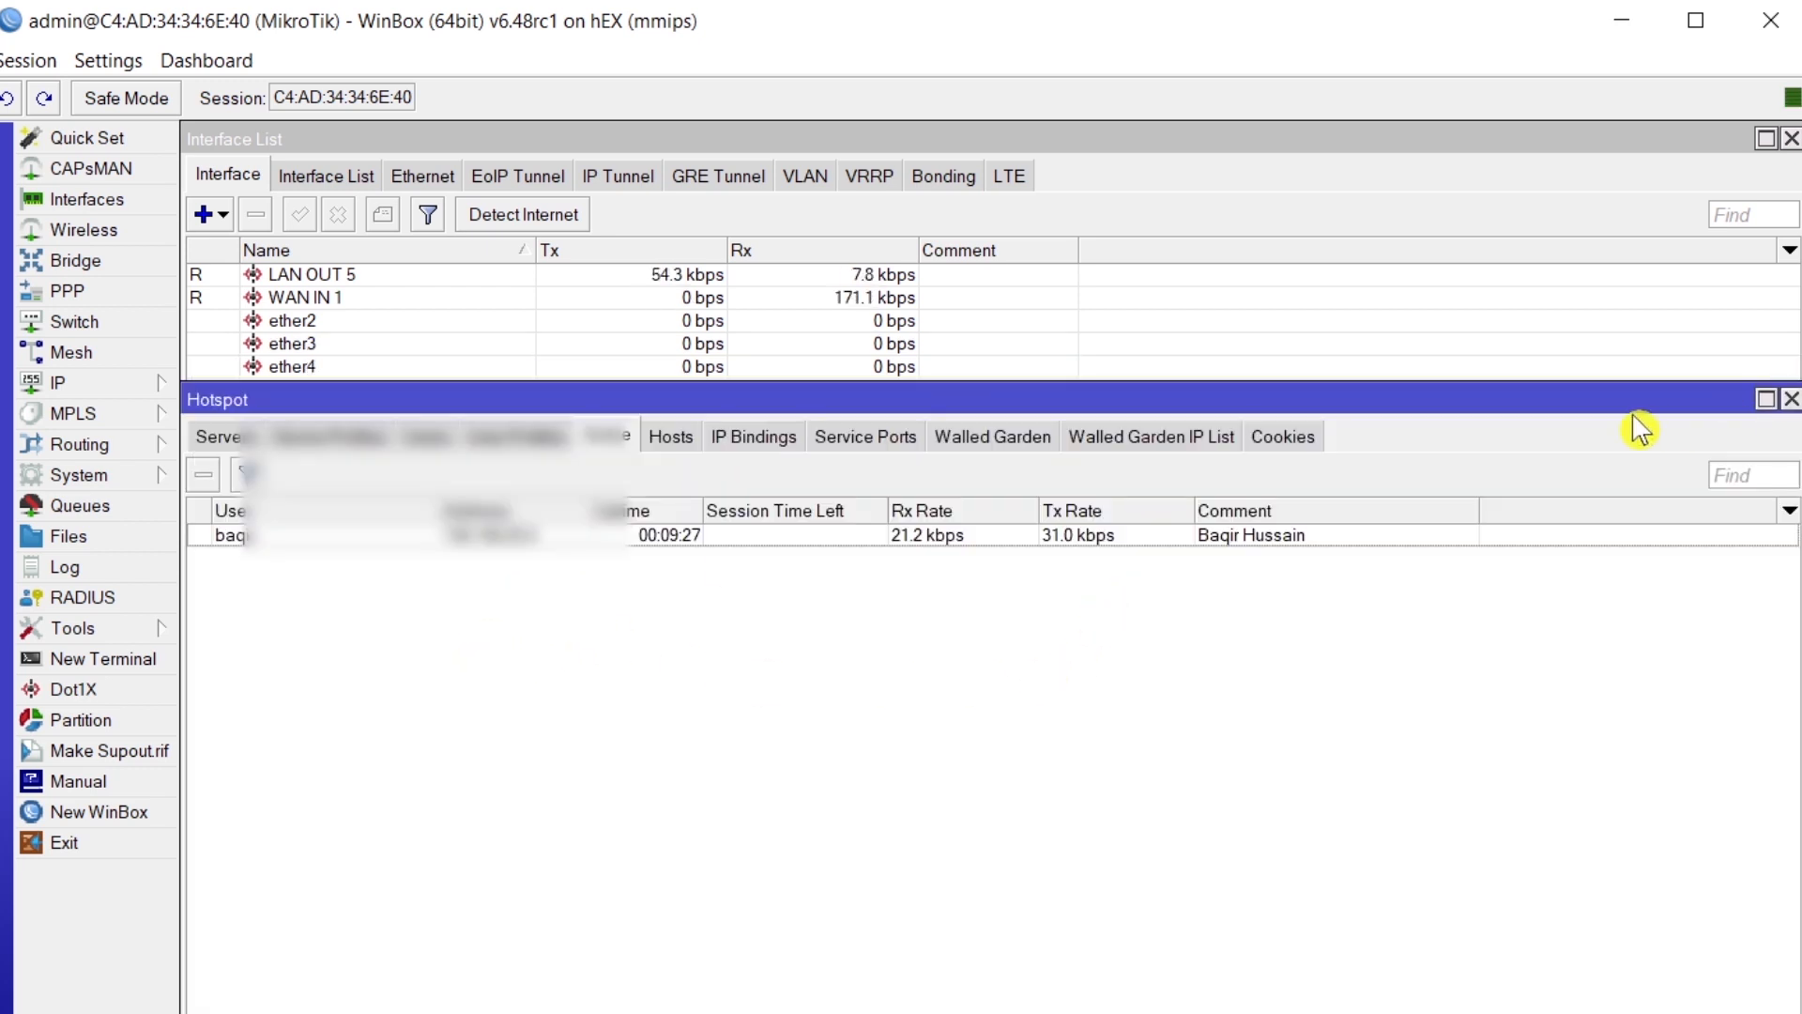
left_click(1622, 20)
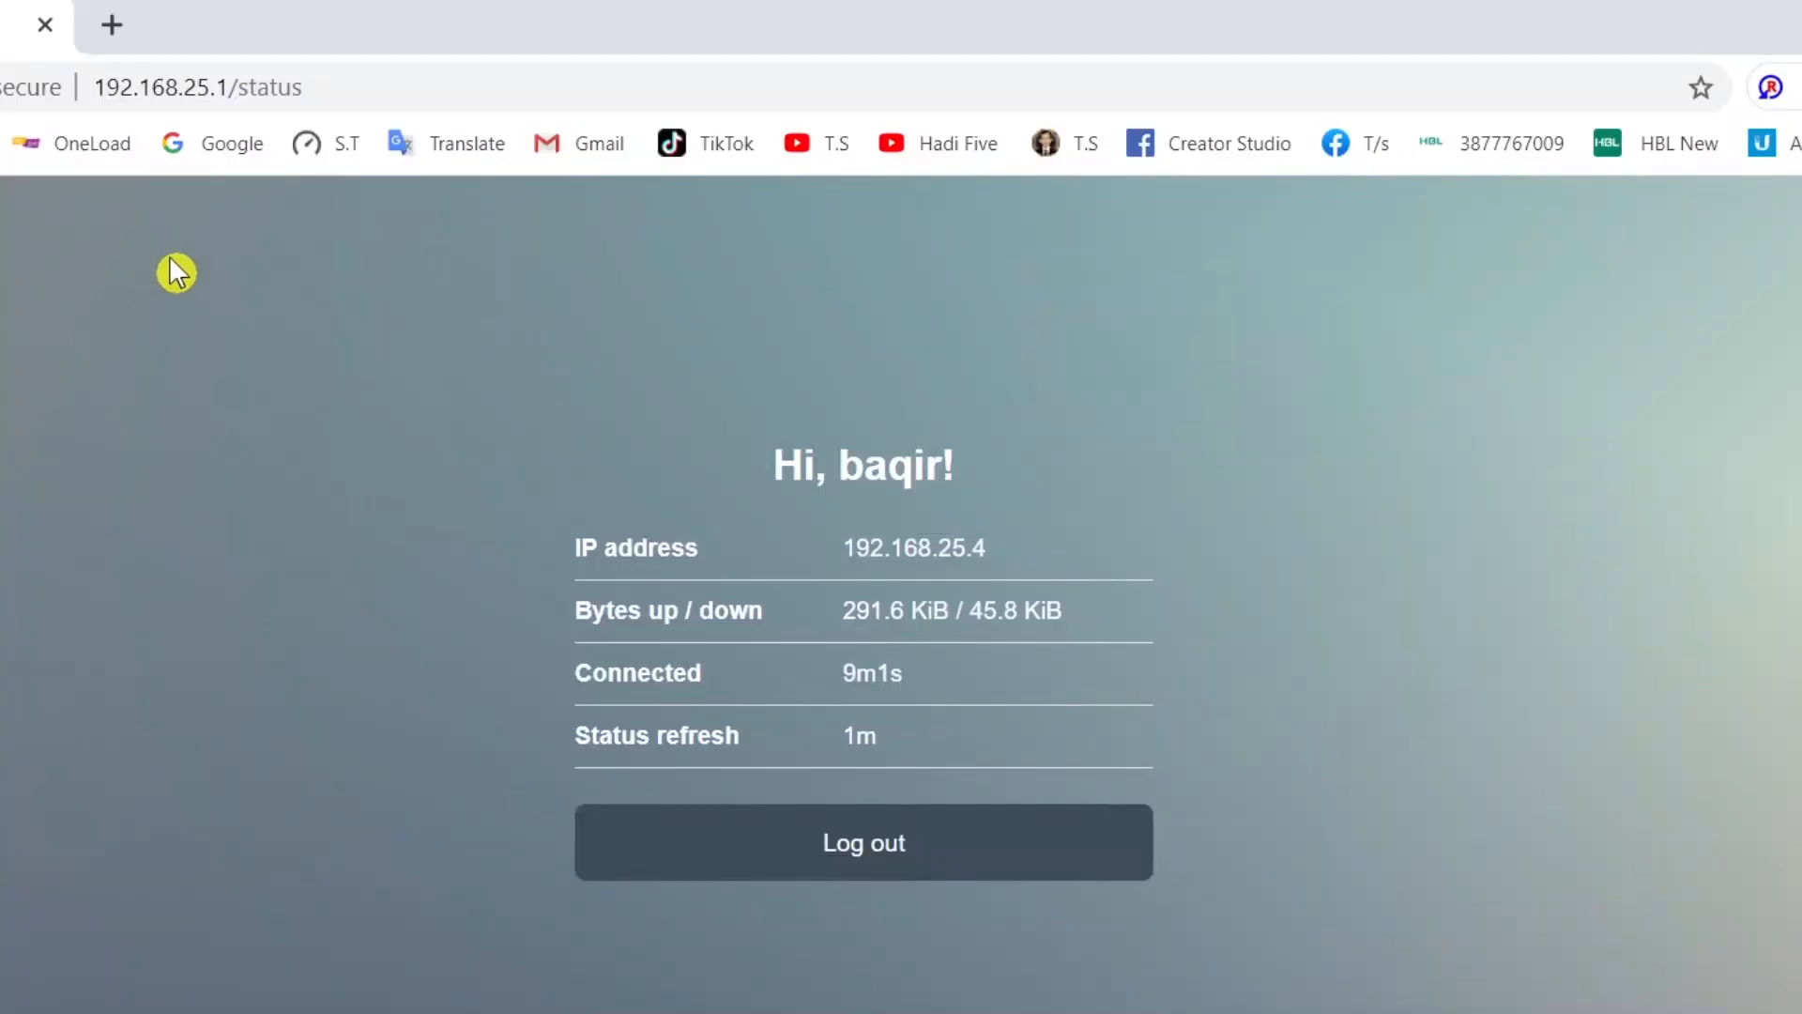
- Load speedtest.net in a new Chrome tab via the Google and S.T bookmarks
left_click(112, 30)
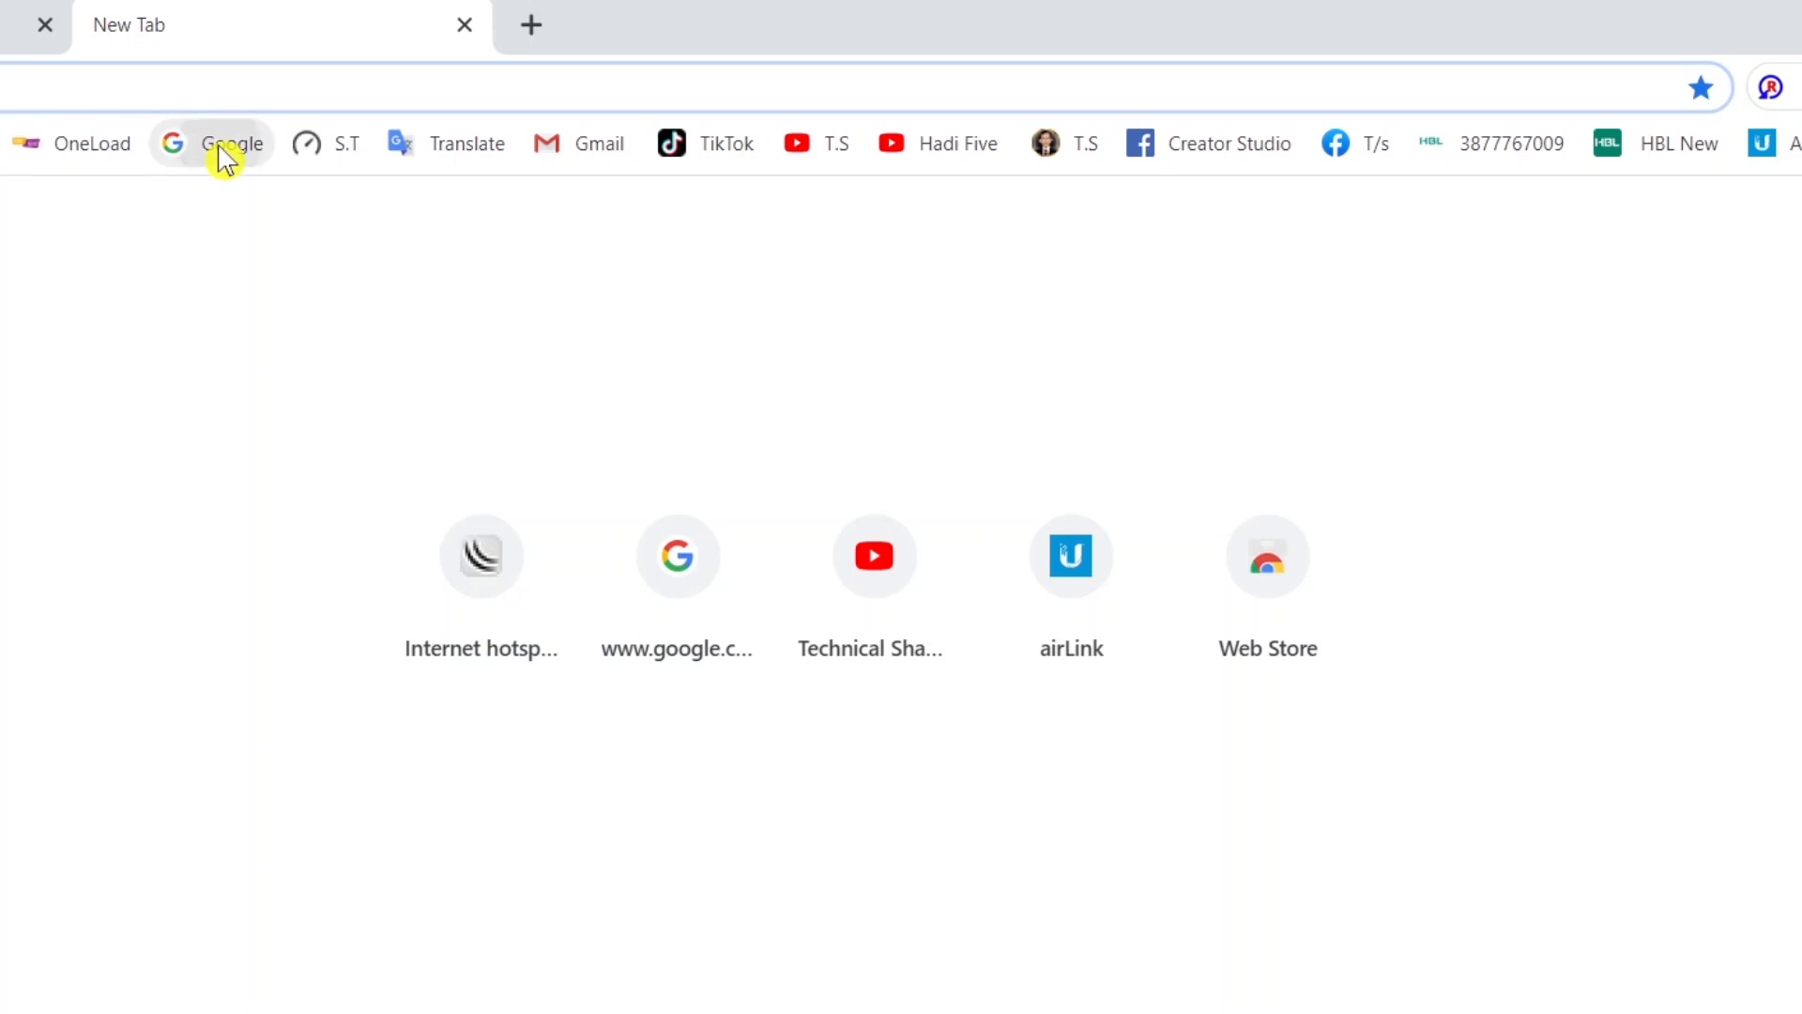
left_click(222, 148)
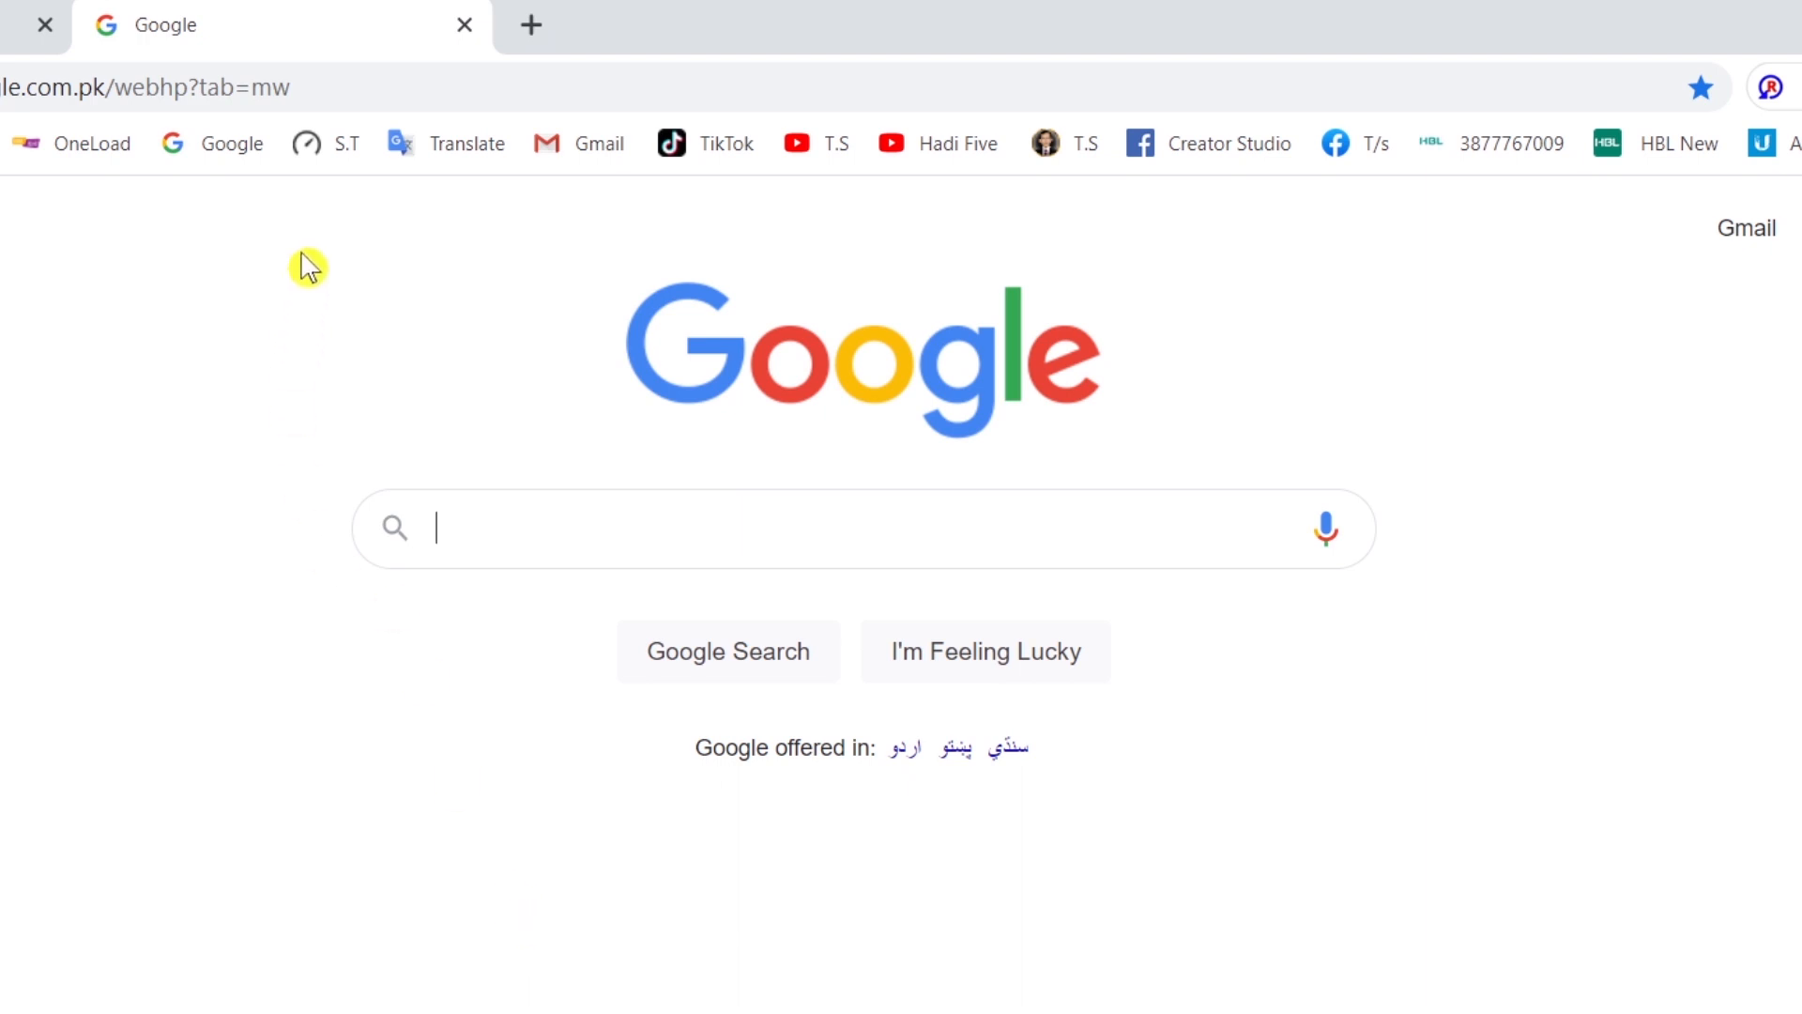
left_click(323, 158)
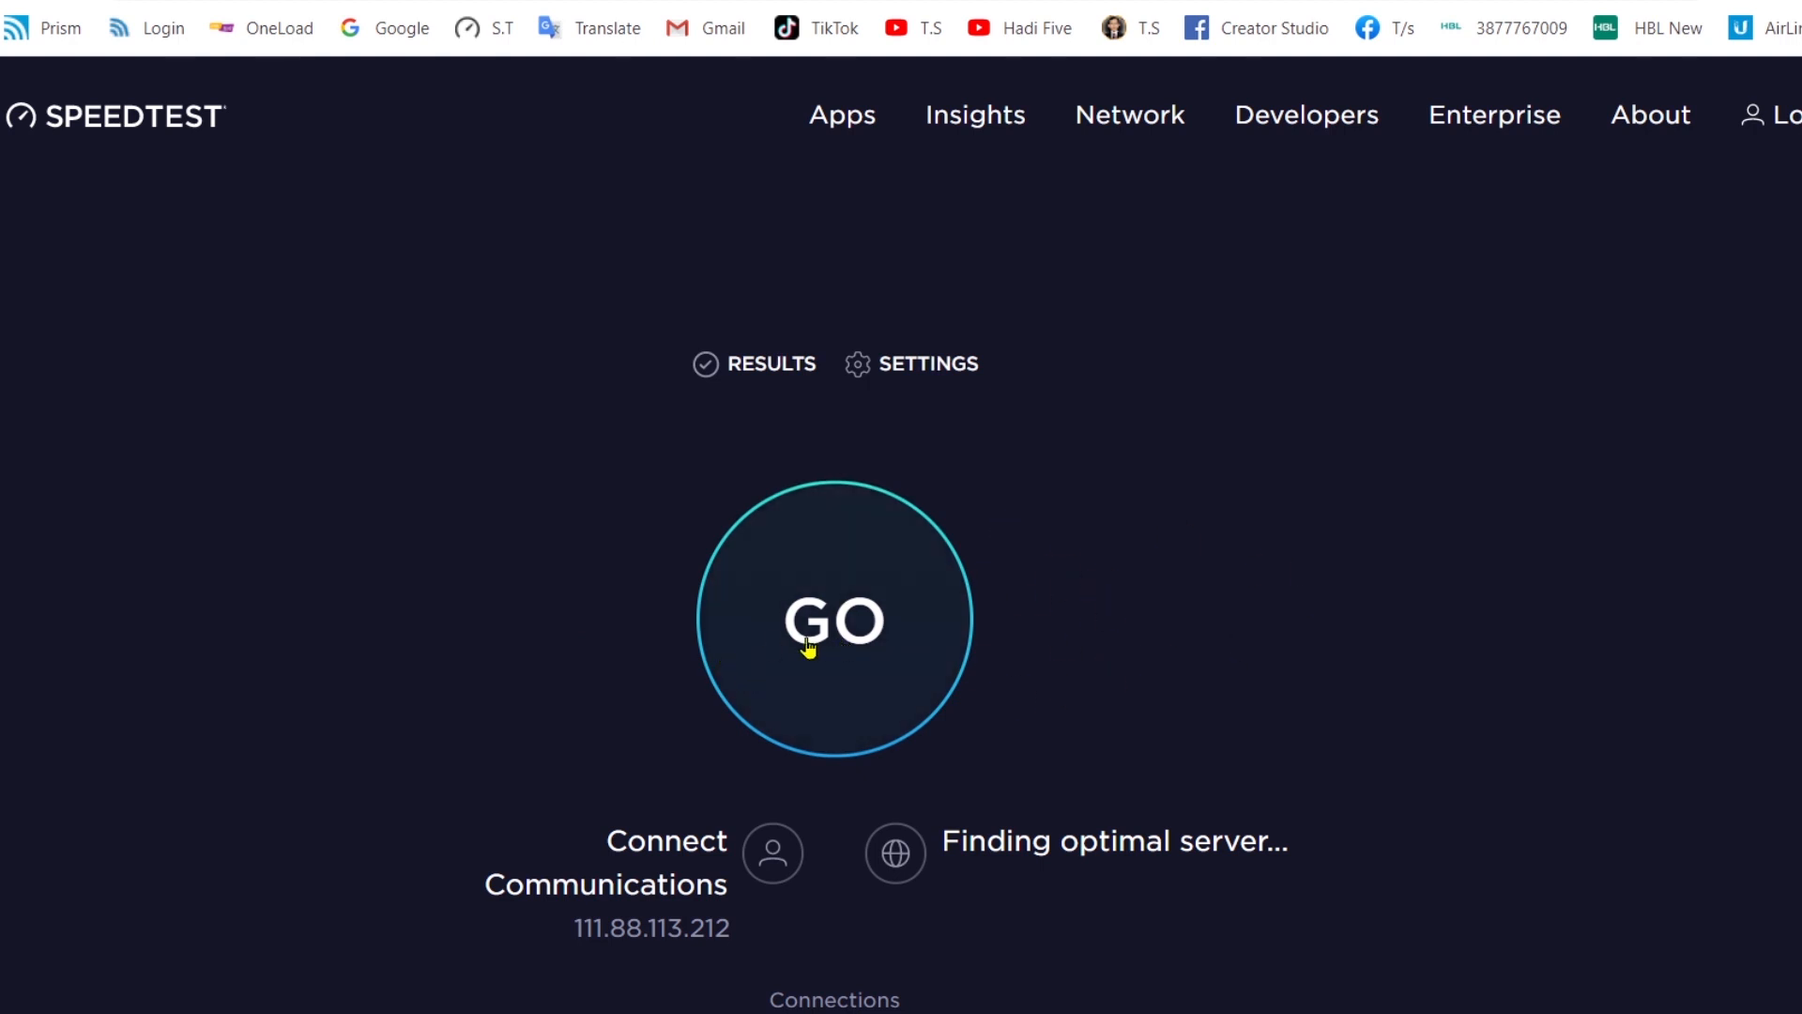
- Run the speed test and highlight 26 ms ping, 0.89 Mbps download, 0.92 Mbps upload
left_click(869, 610)
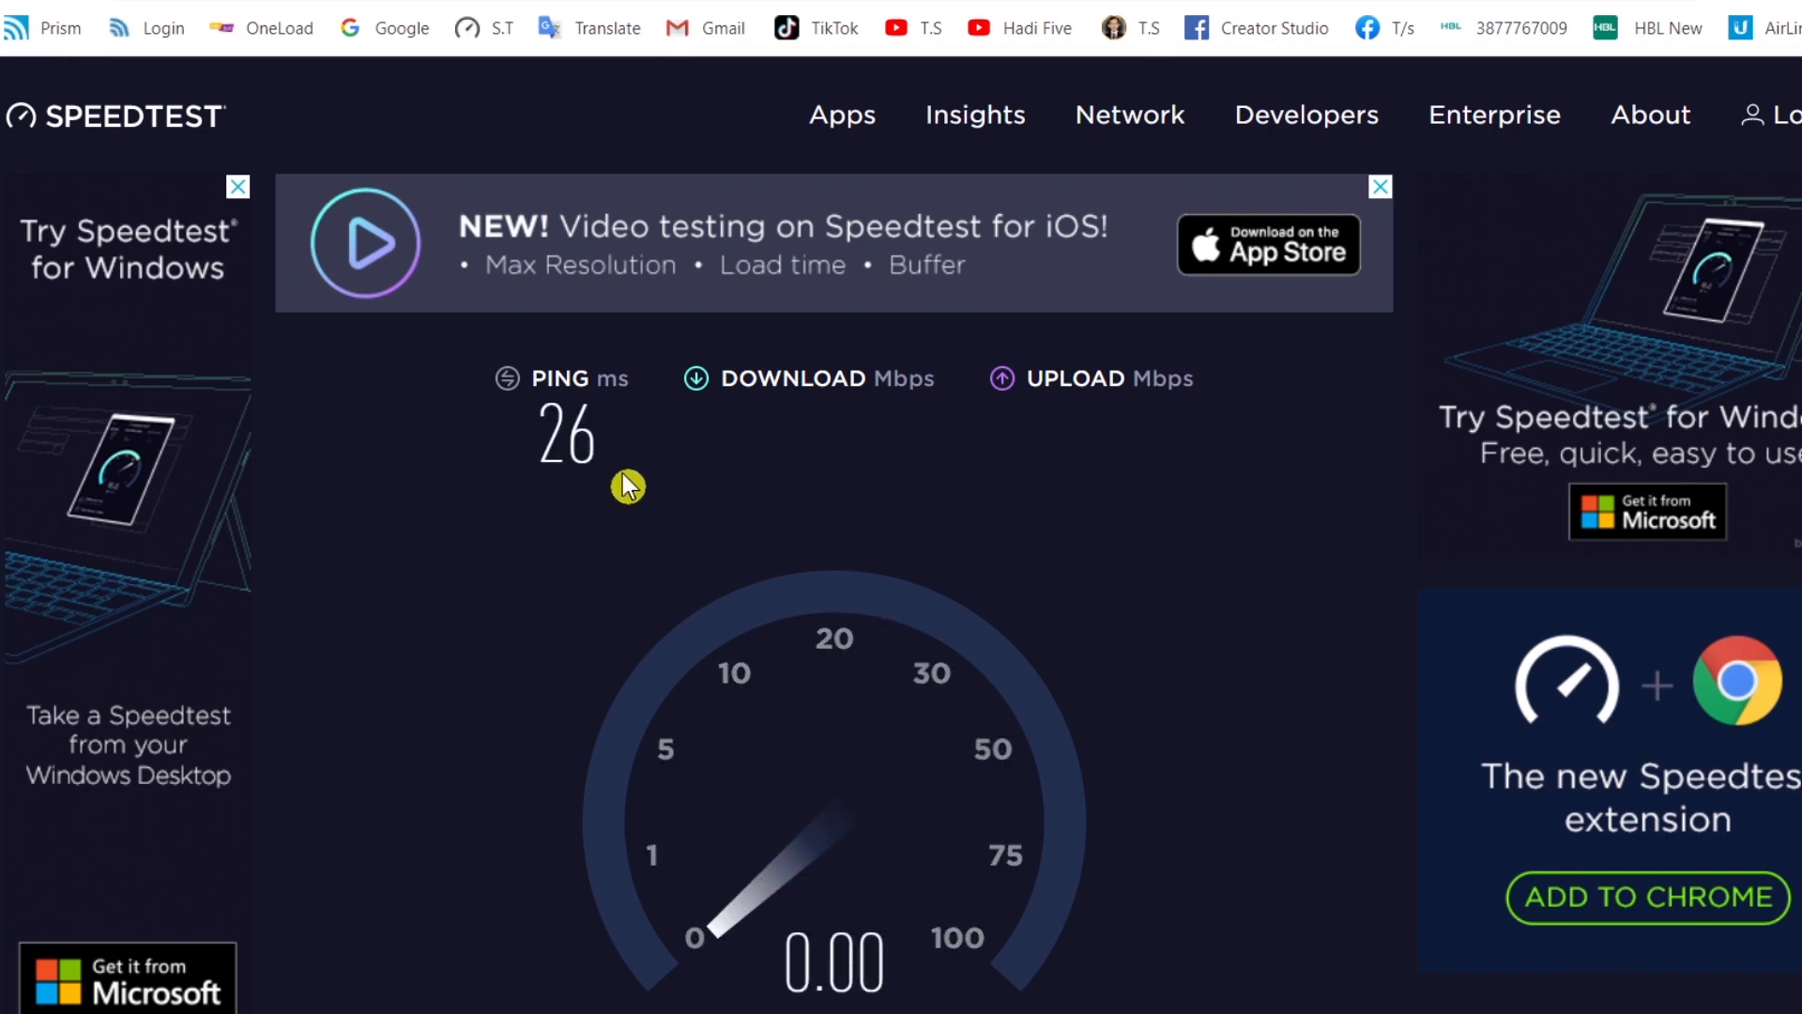
left_click_drag(538, 433, 587, 442)
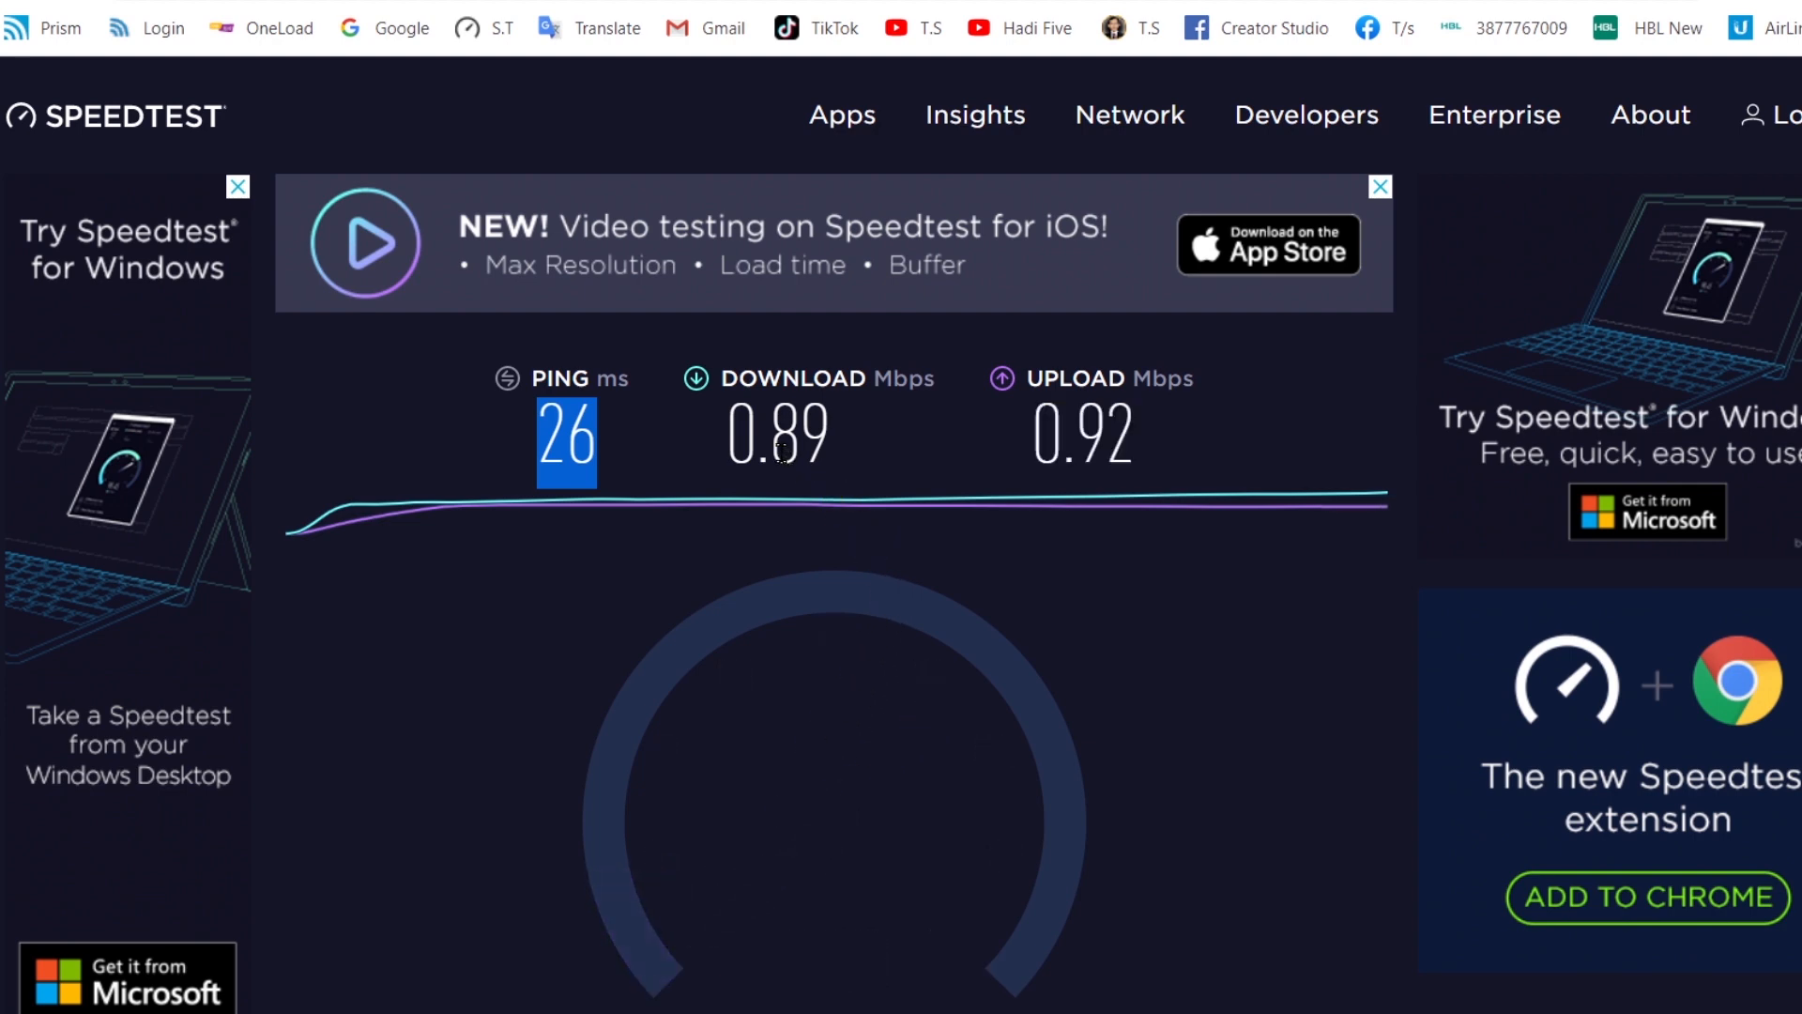
double_click(802, 479)
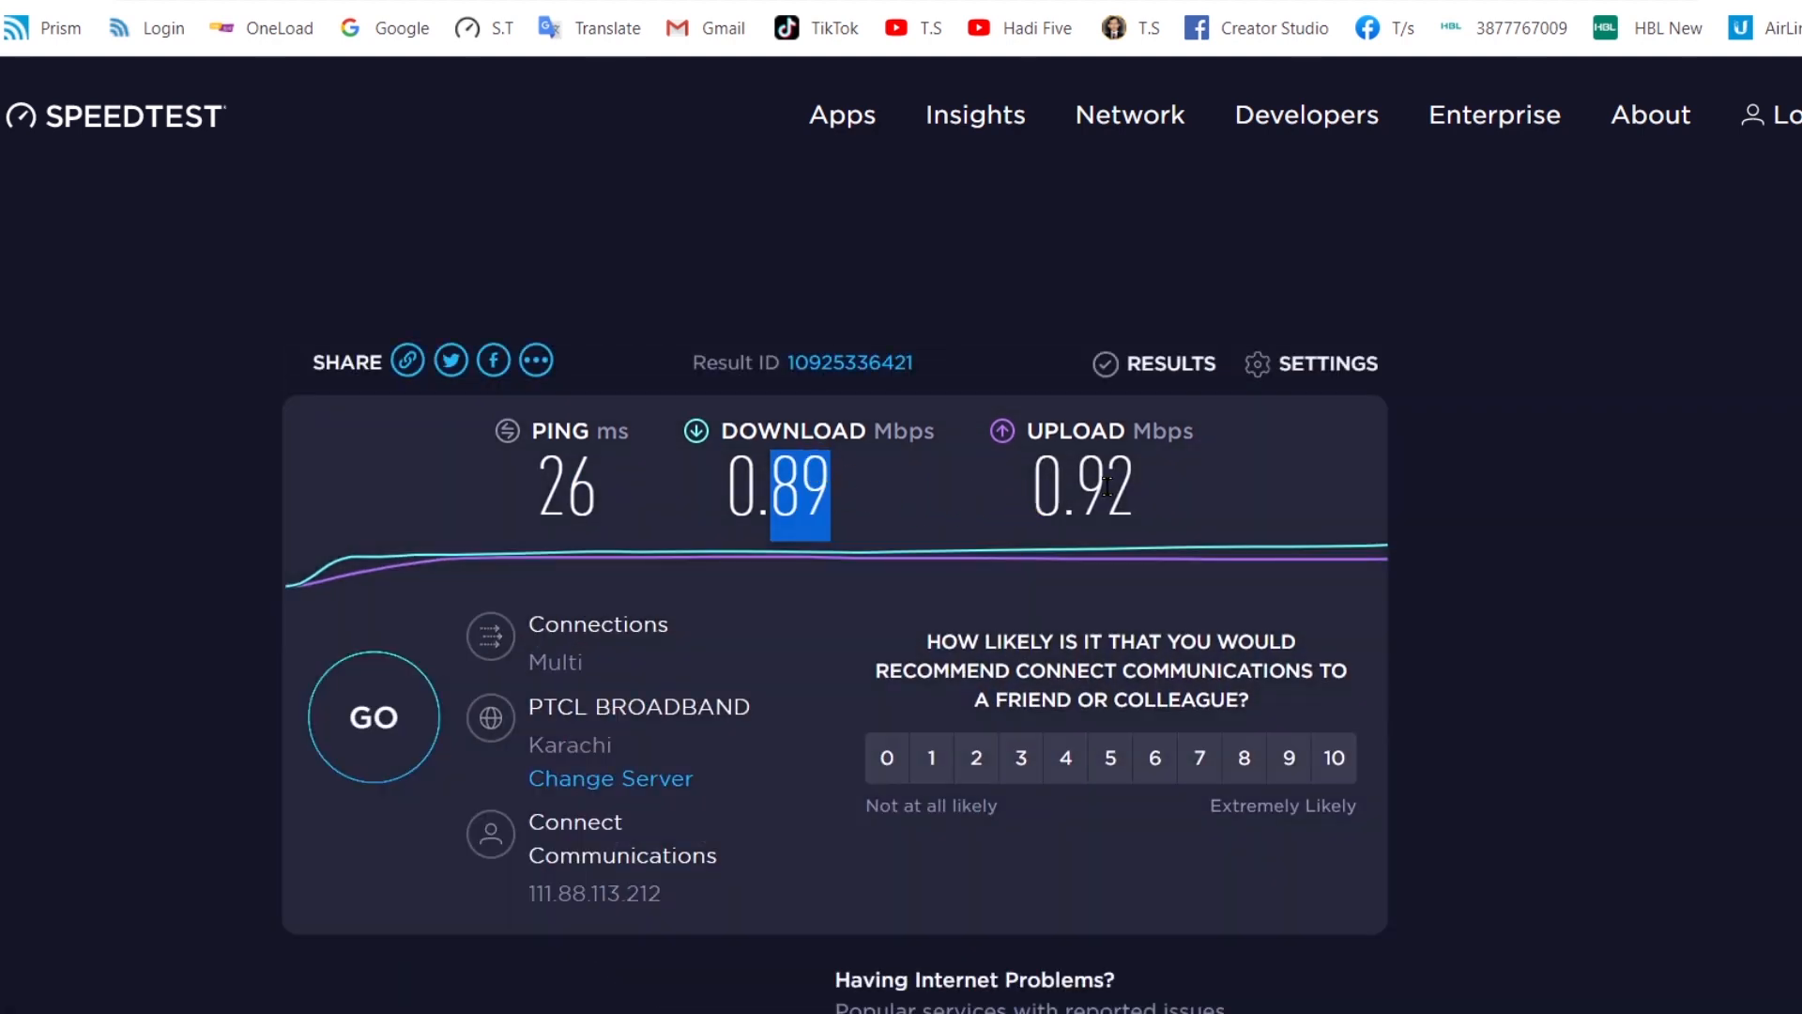
left_click_drag(1079, 486, 1134, 485)
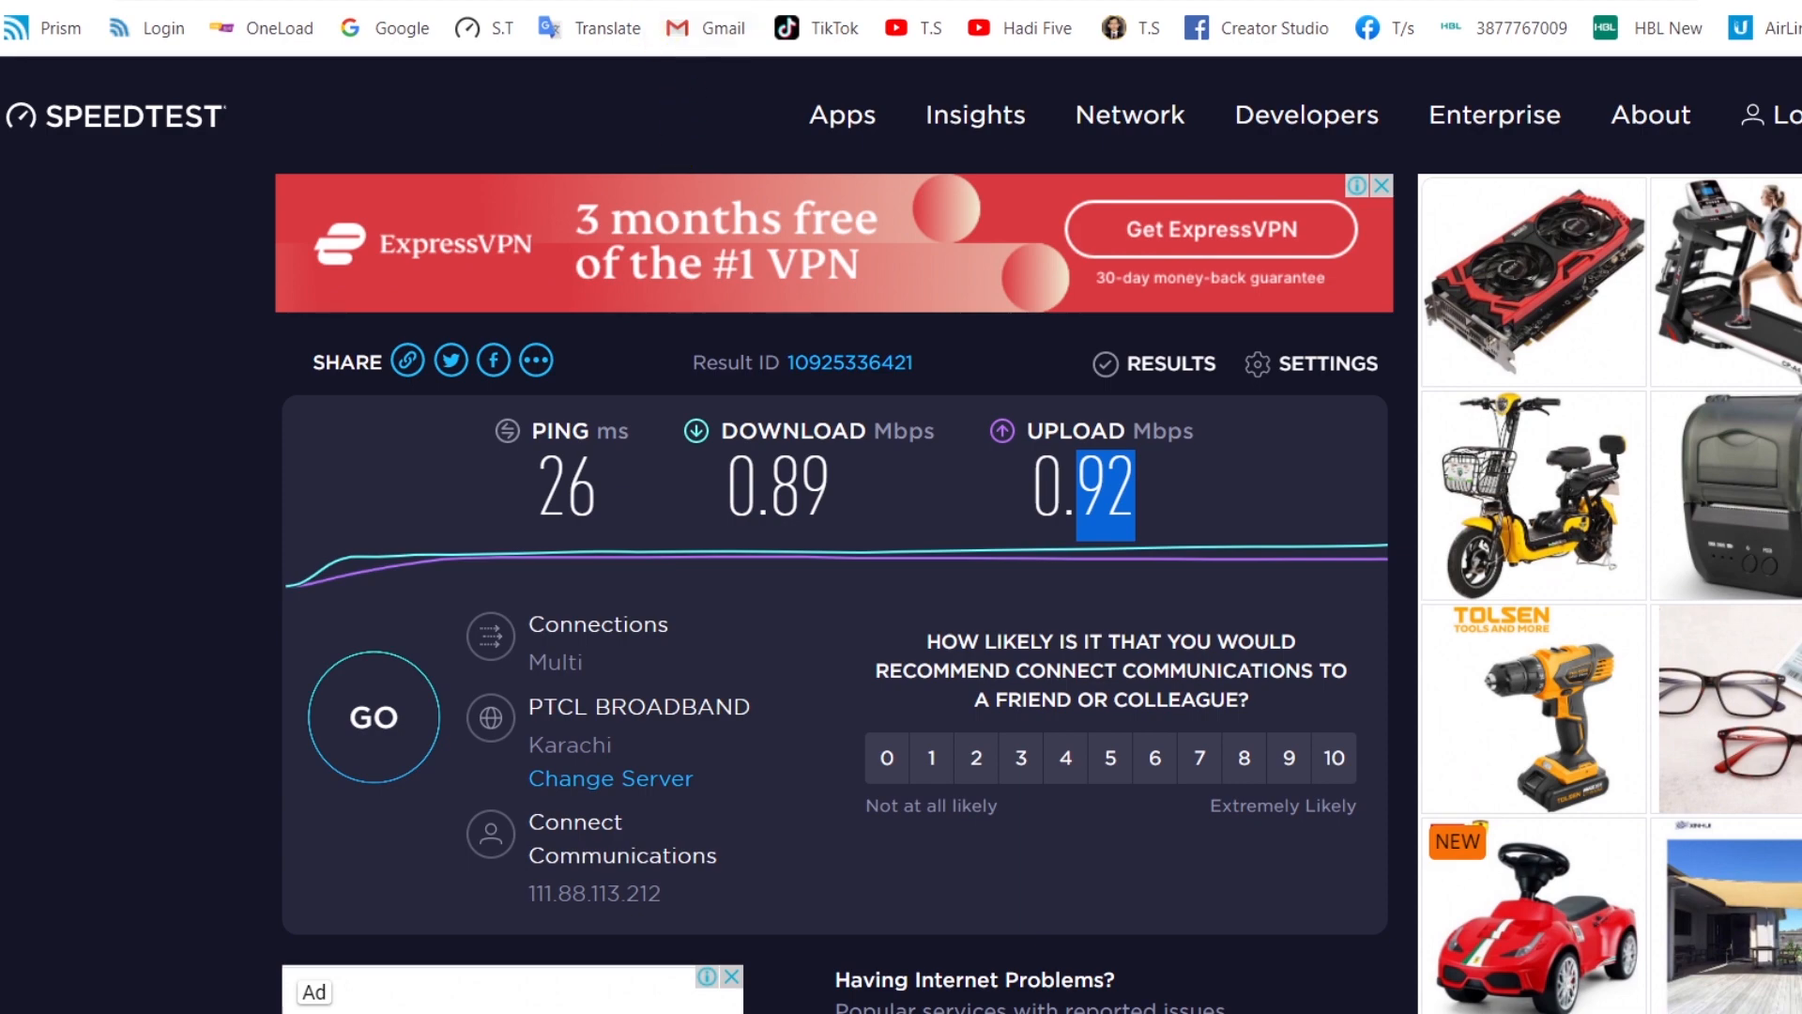
left_click(671, 1)
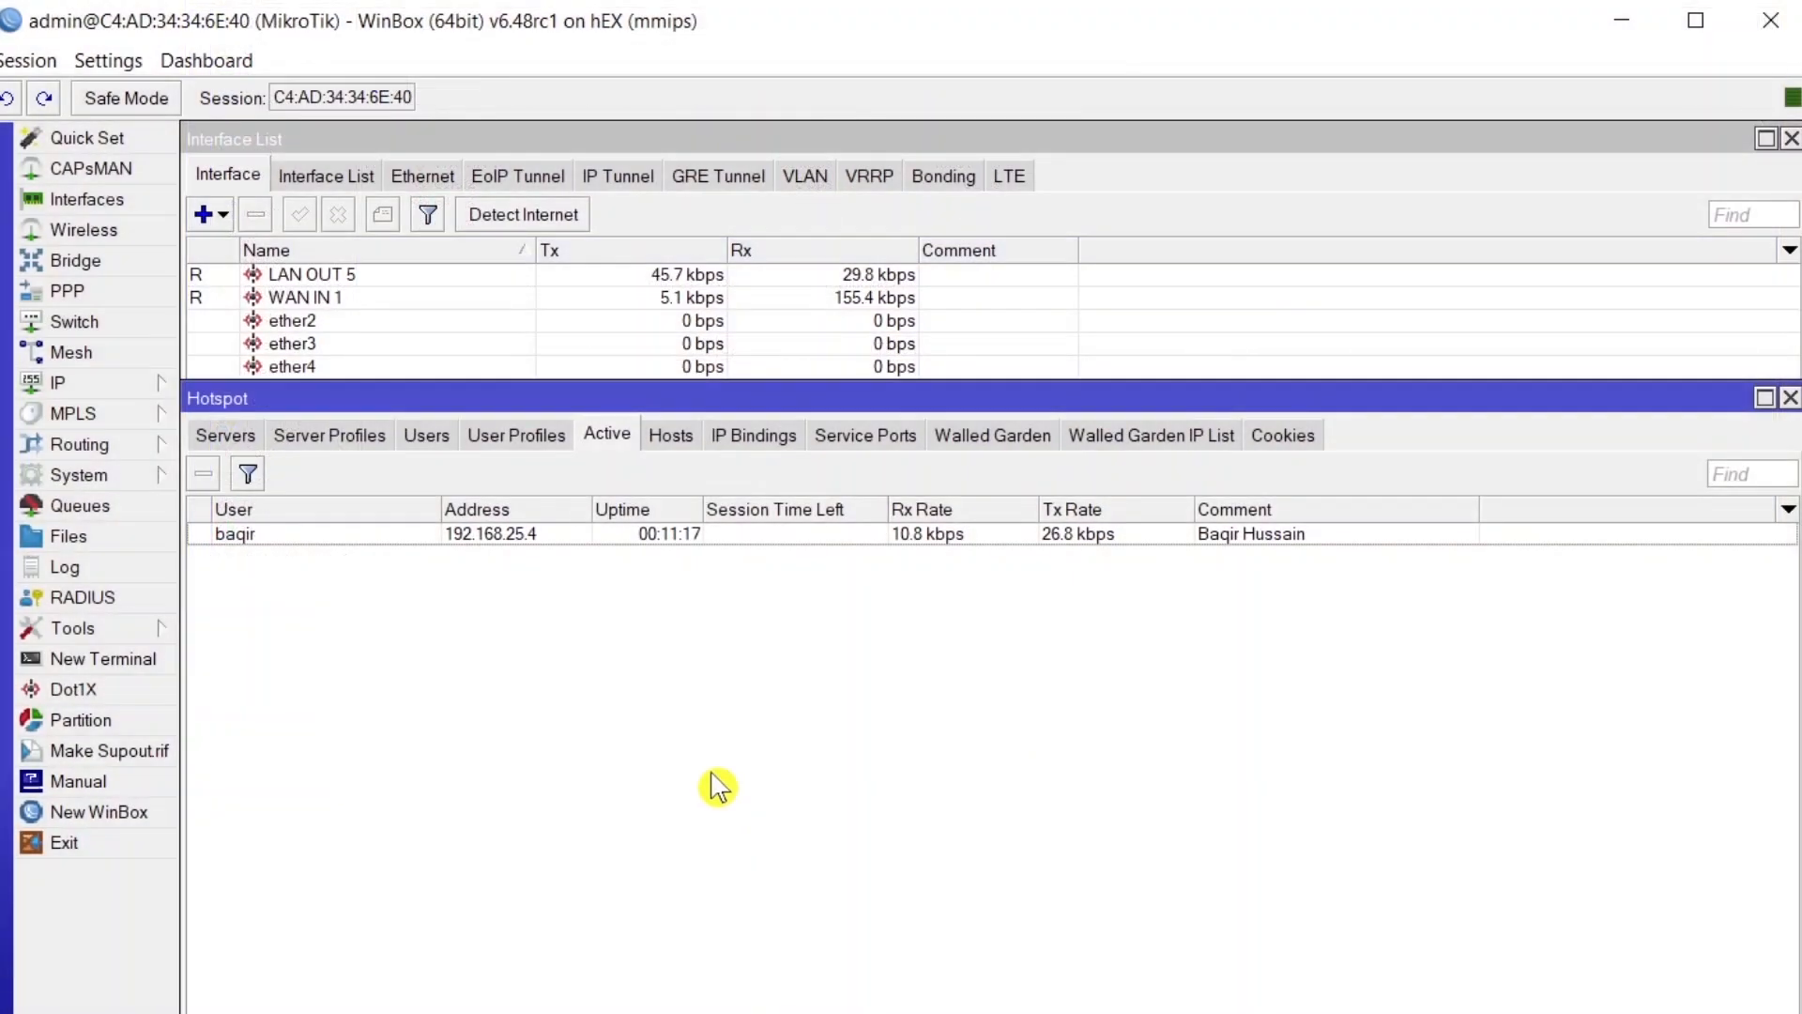
left_click(672, 541)
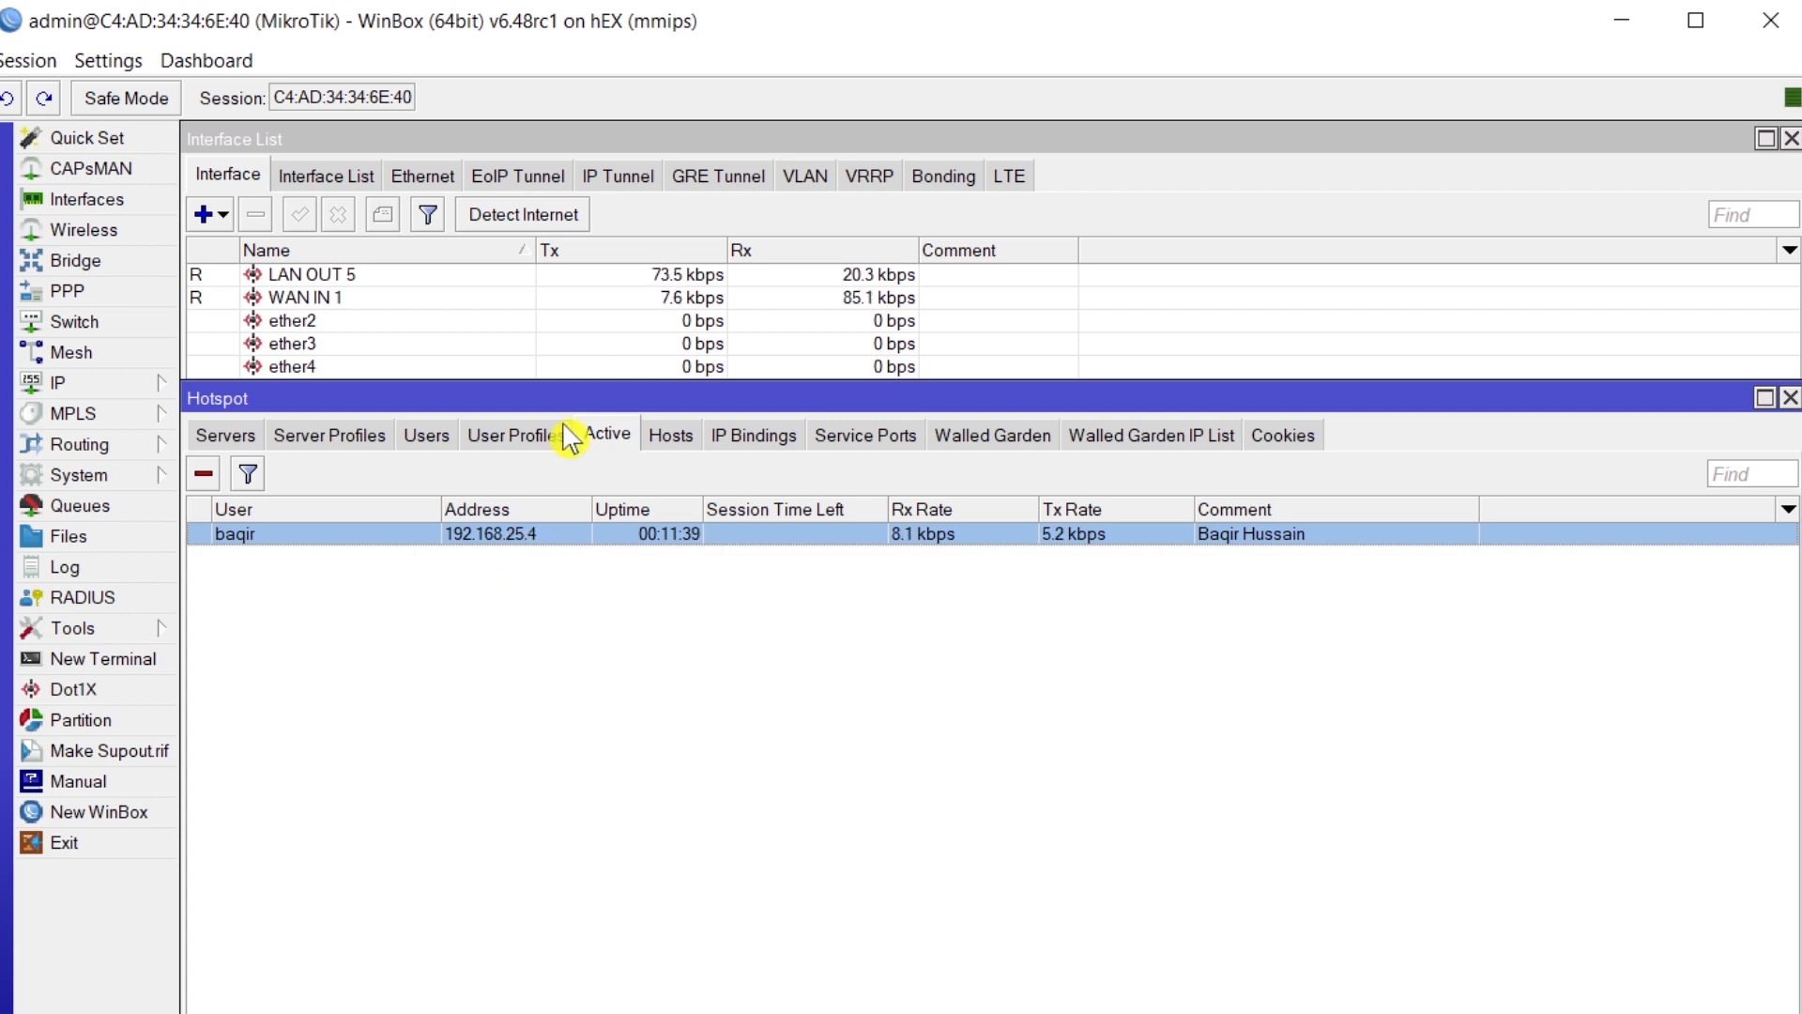
double_click(536, 534)
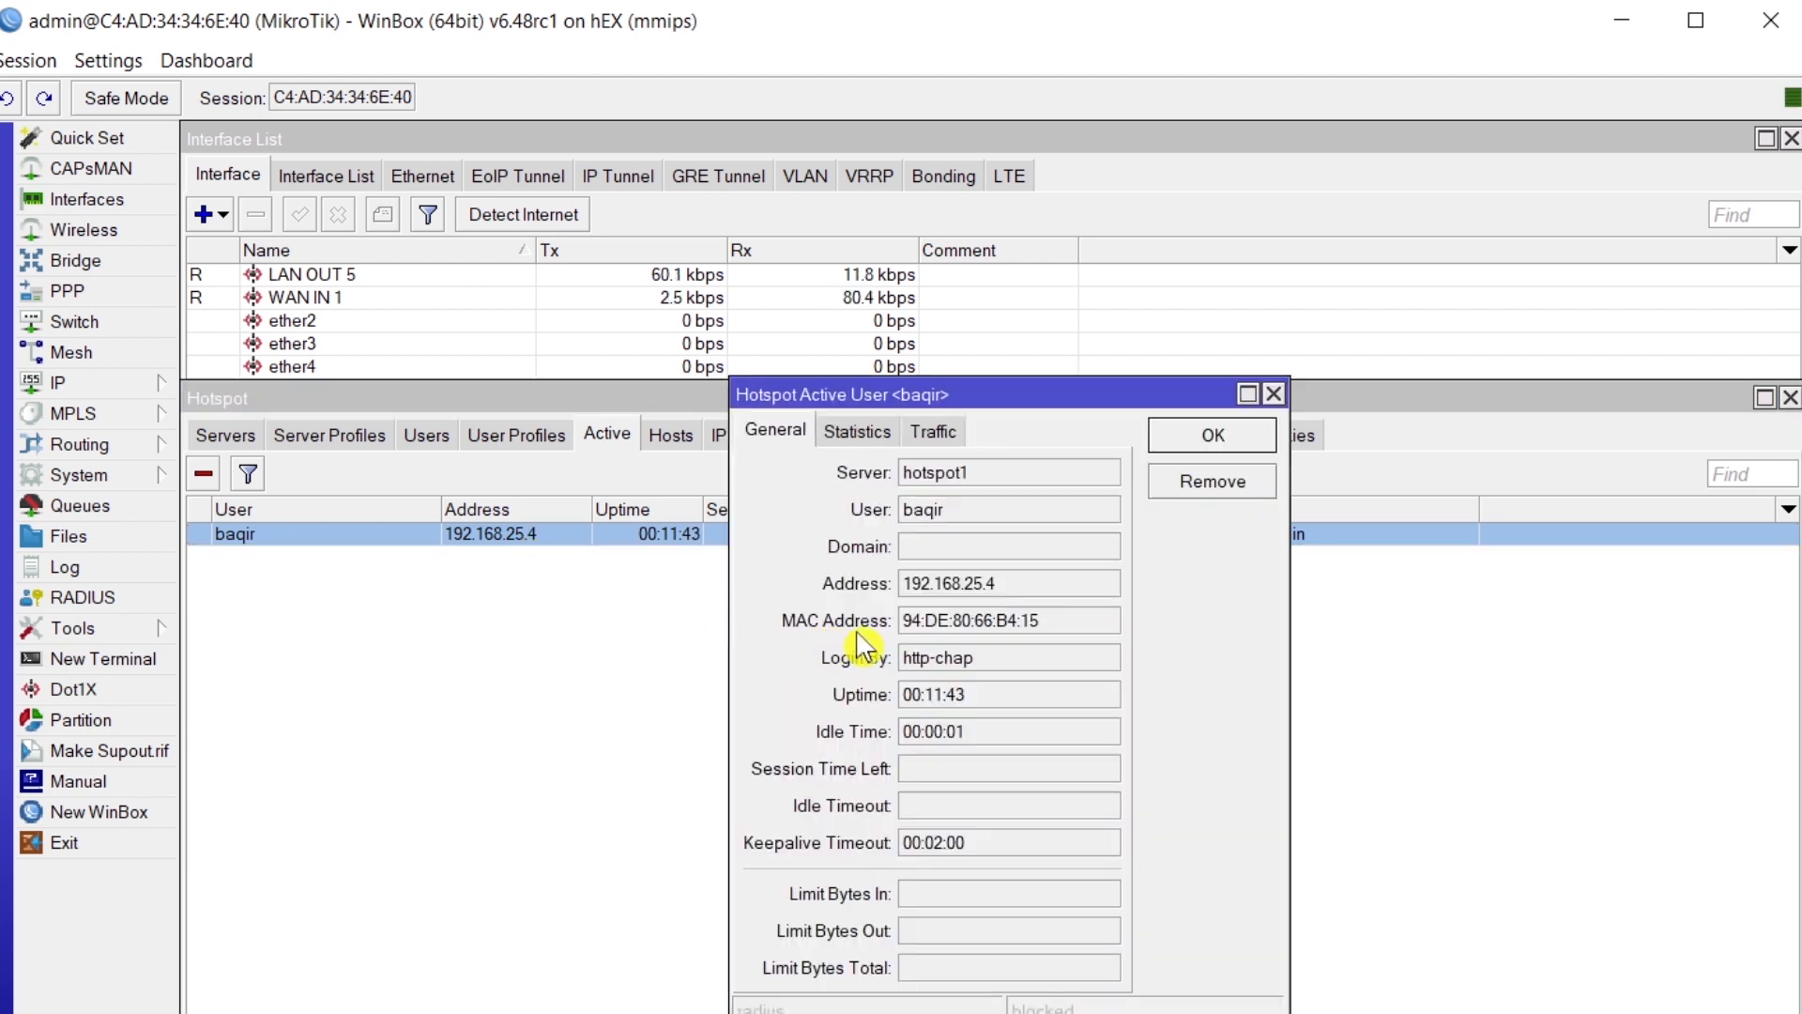
left_click_drag(1082, 622, 909, 643)
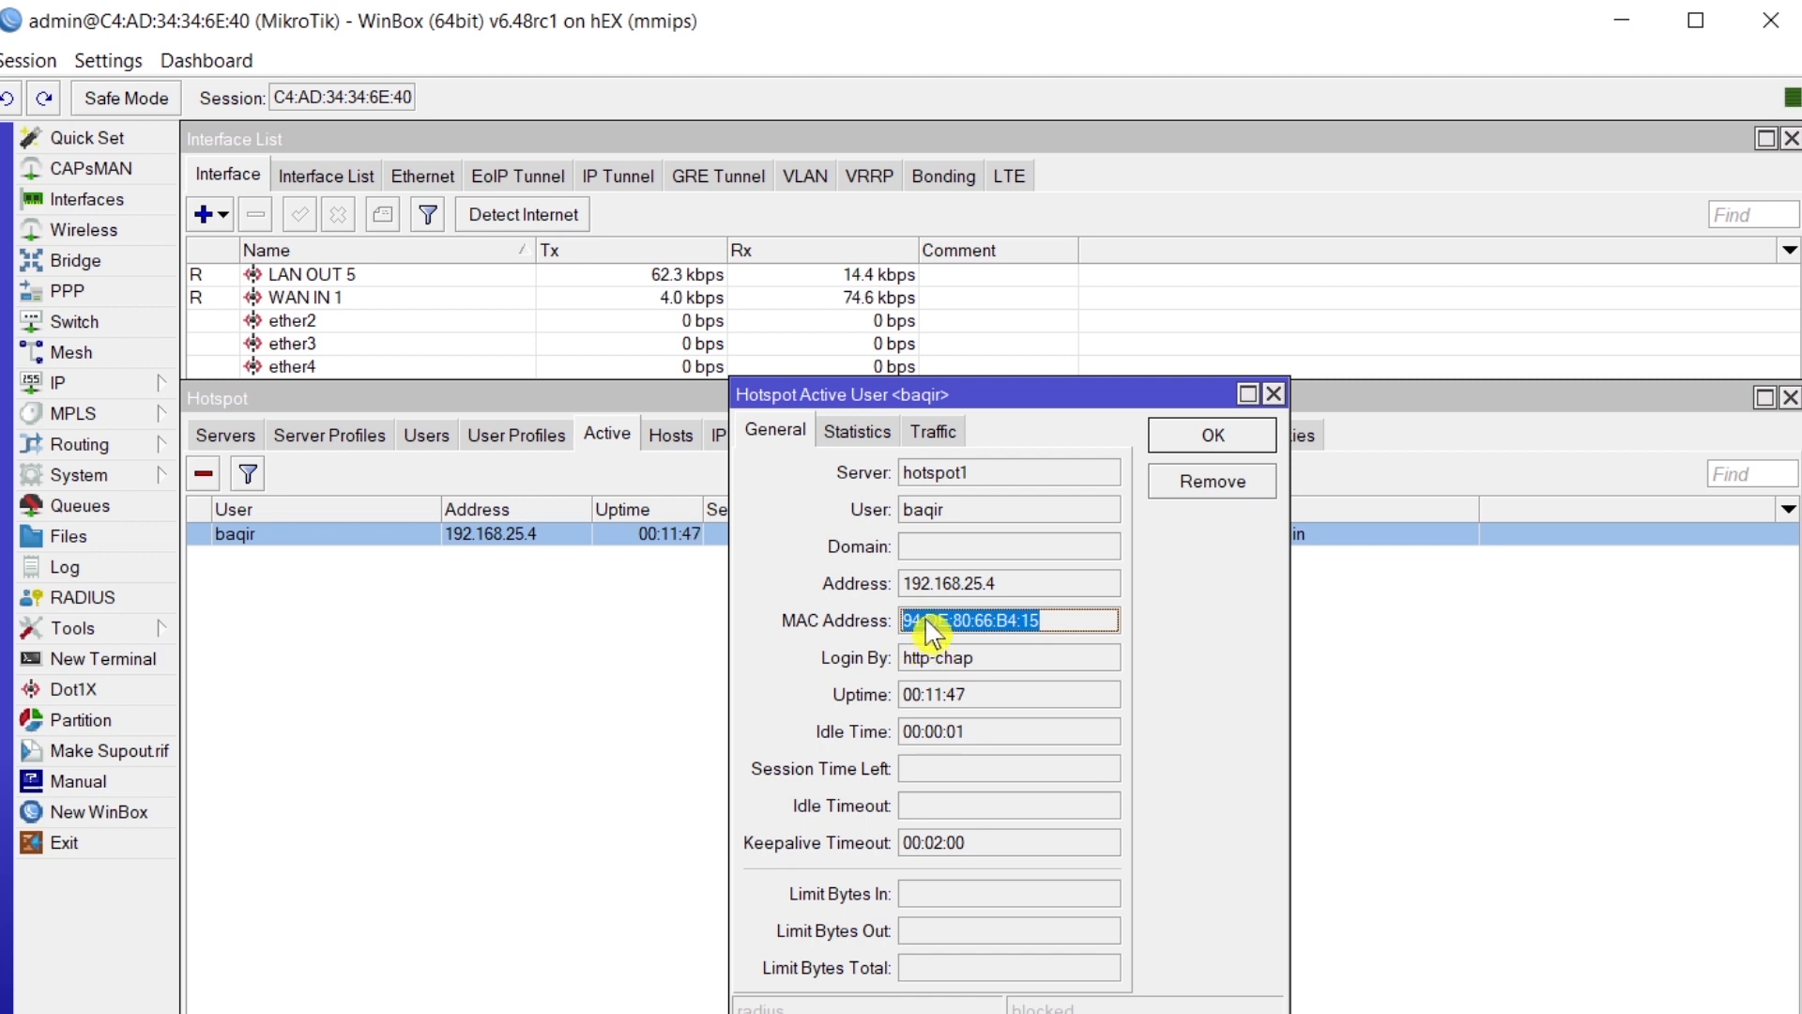
right_click(926, 621)
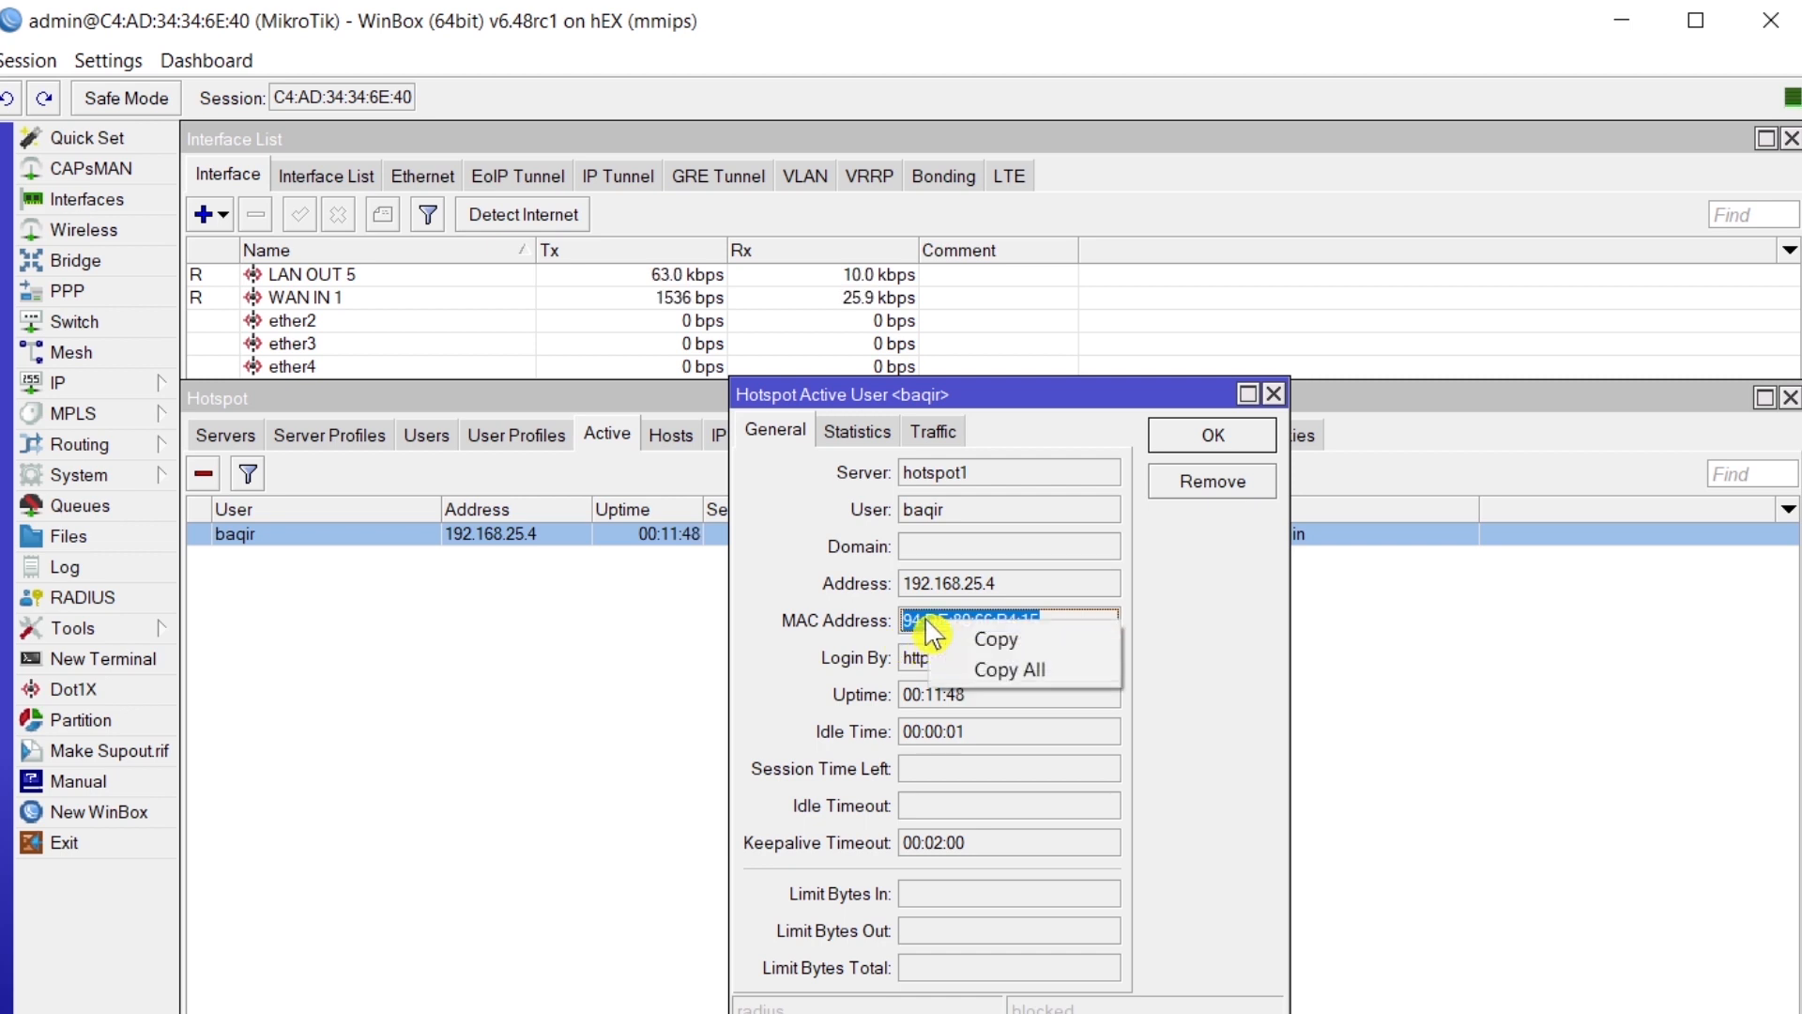
- Copy the MAC address and open the hotspot user's settings from the Users list
left_click(986, 642)
left_click(1273, 395)
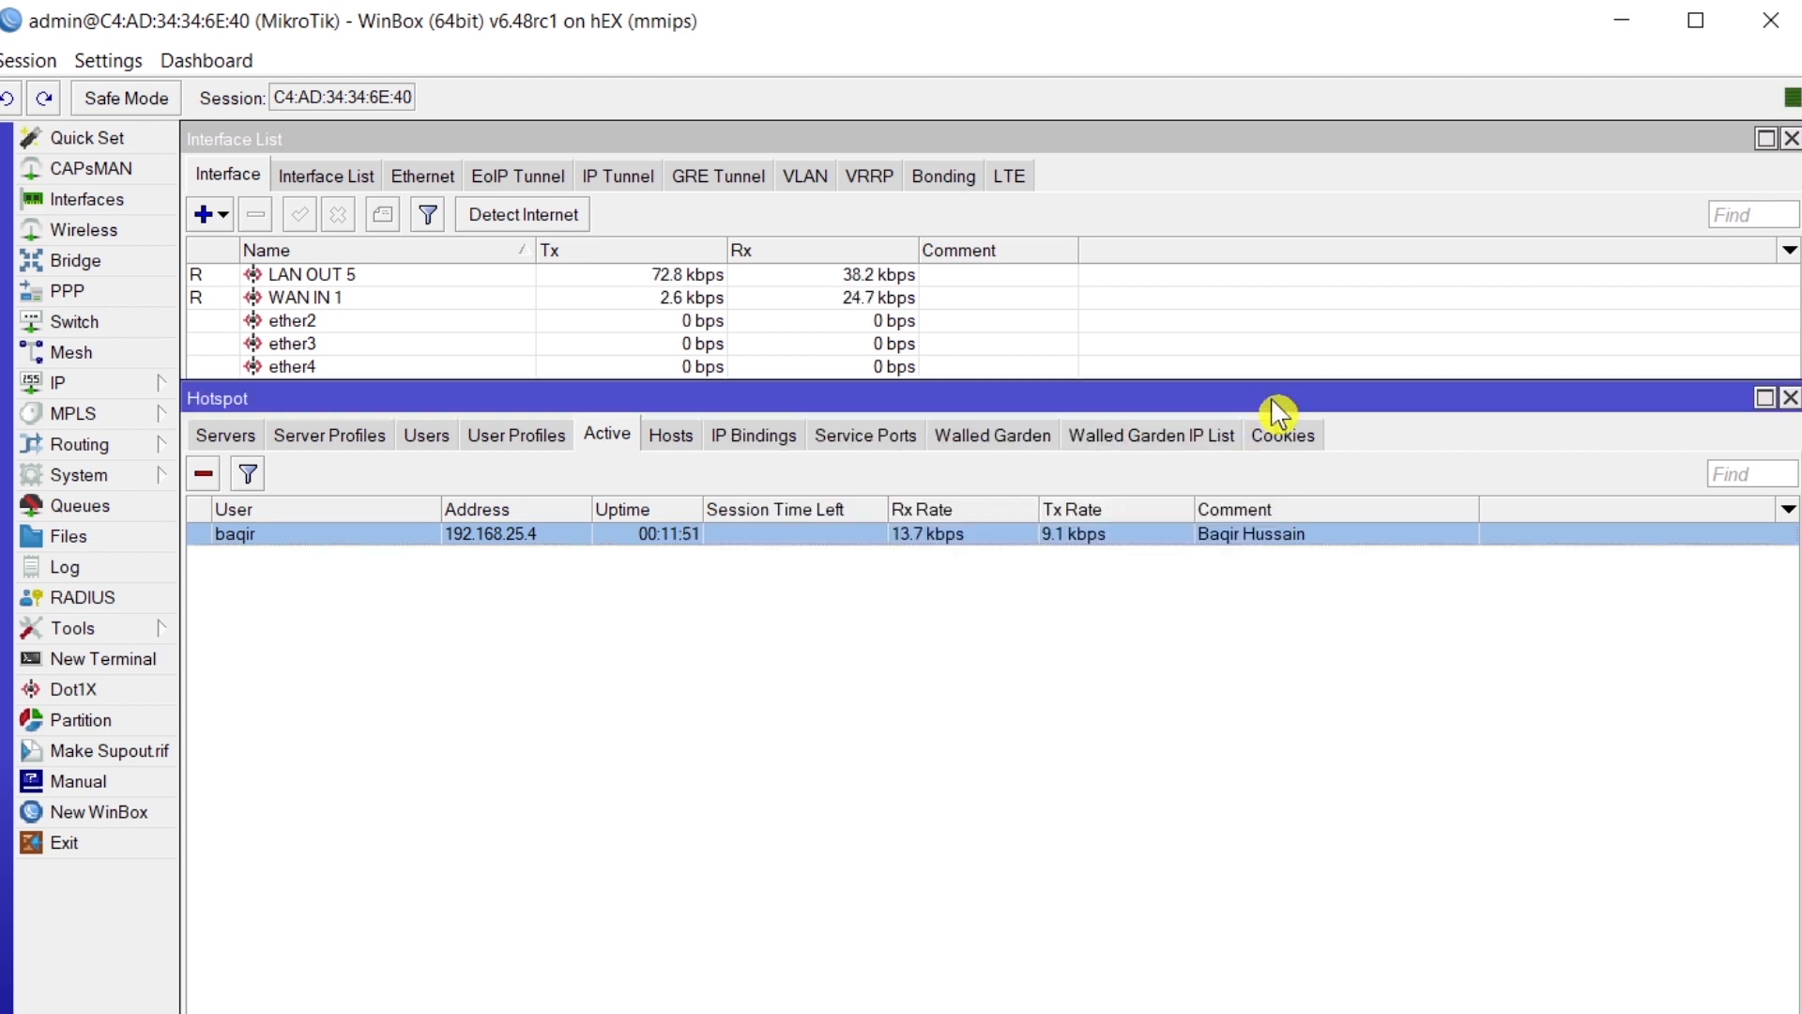
left_click(426, 434)
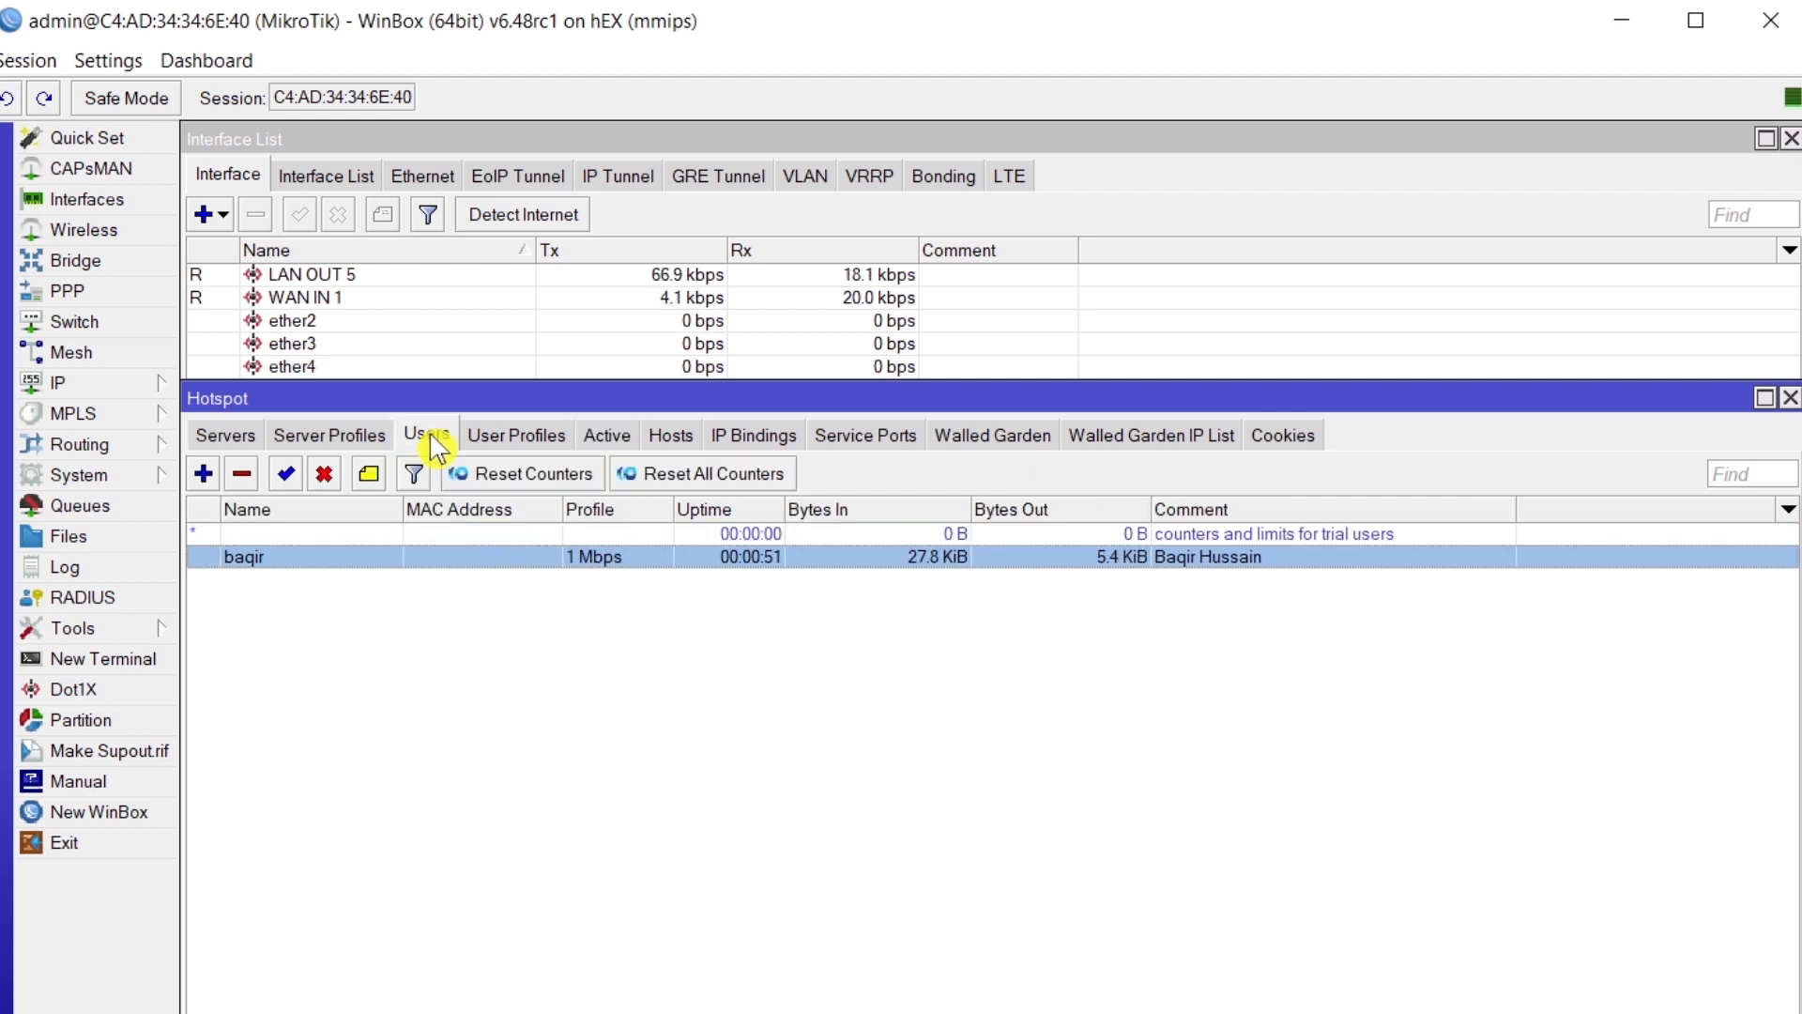
double_click(319, 570)
- Replace the user name with the pasted MAC address and enter a new password
left_click(402, 644)
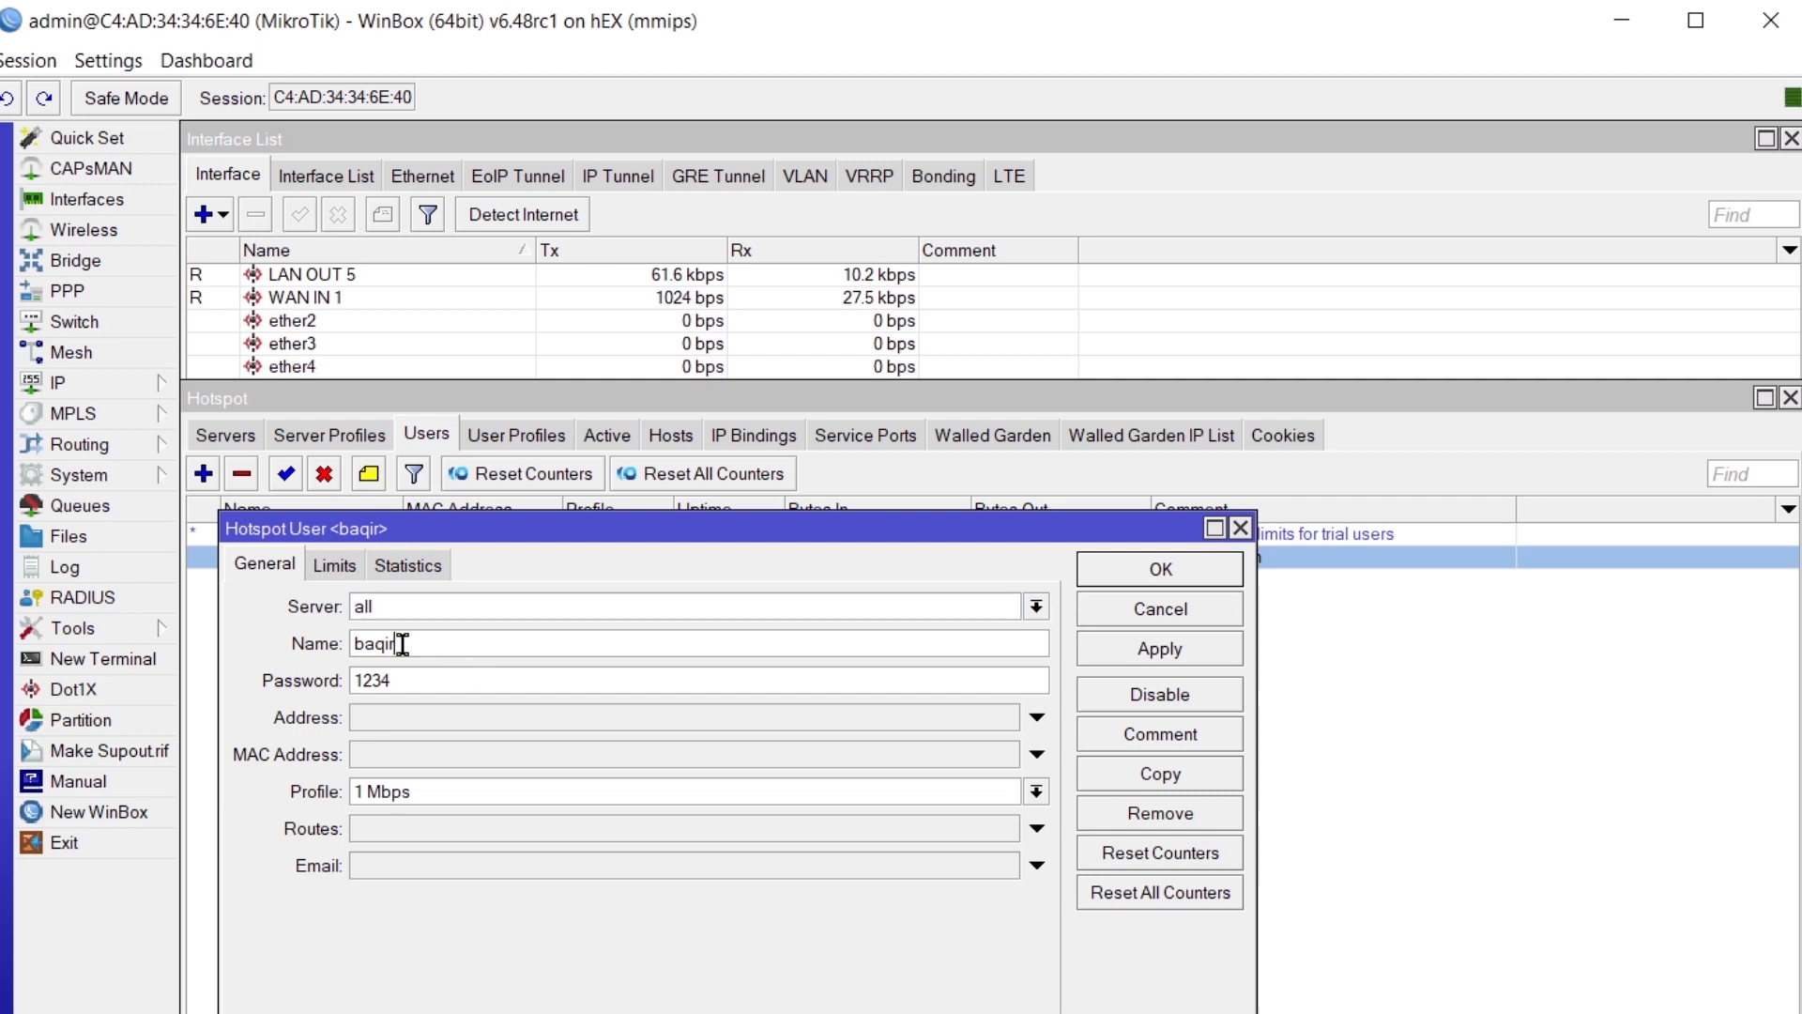
double_click(402, 644)
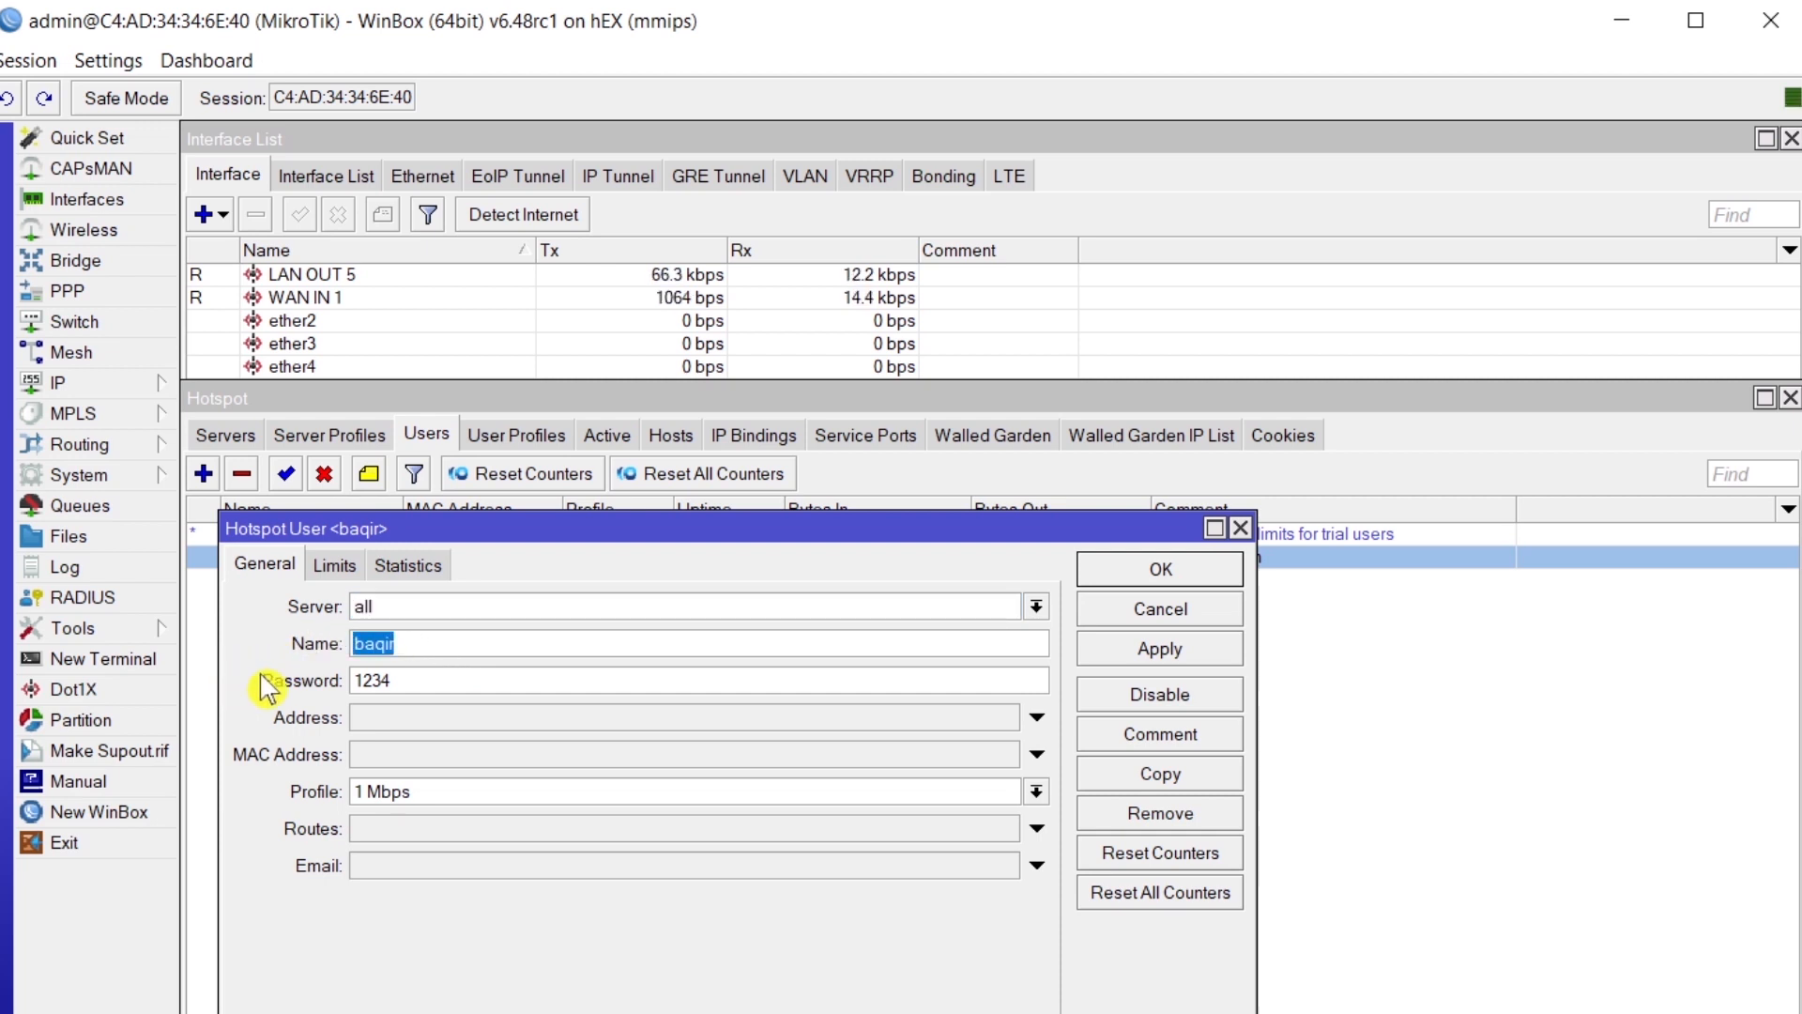
key("ctrl+v")
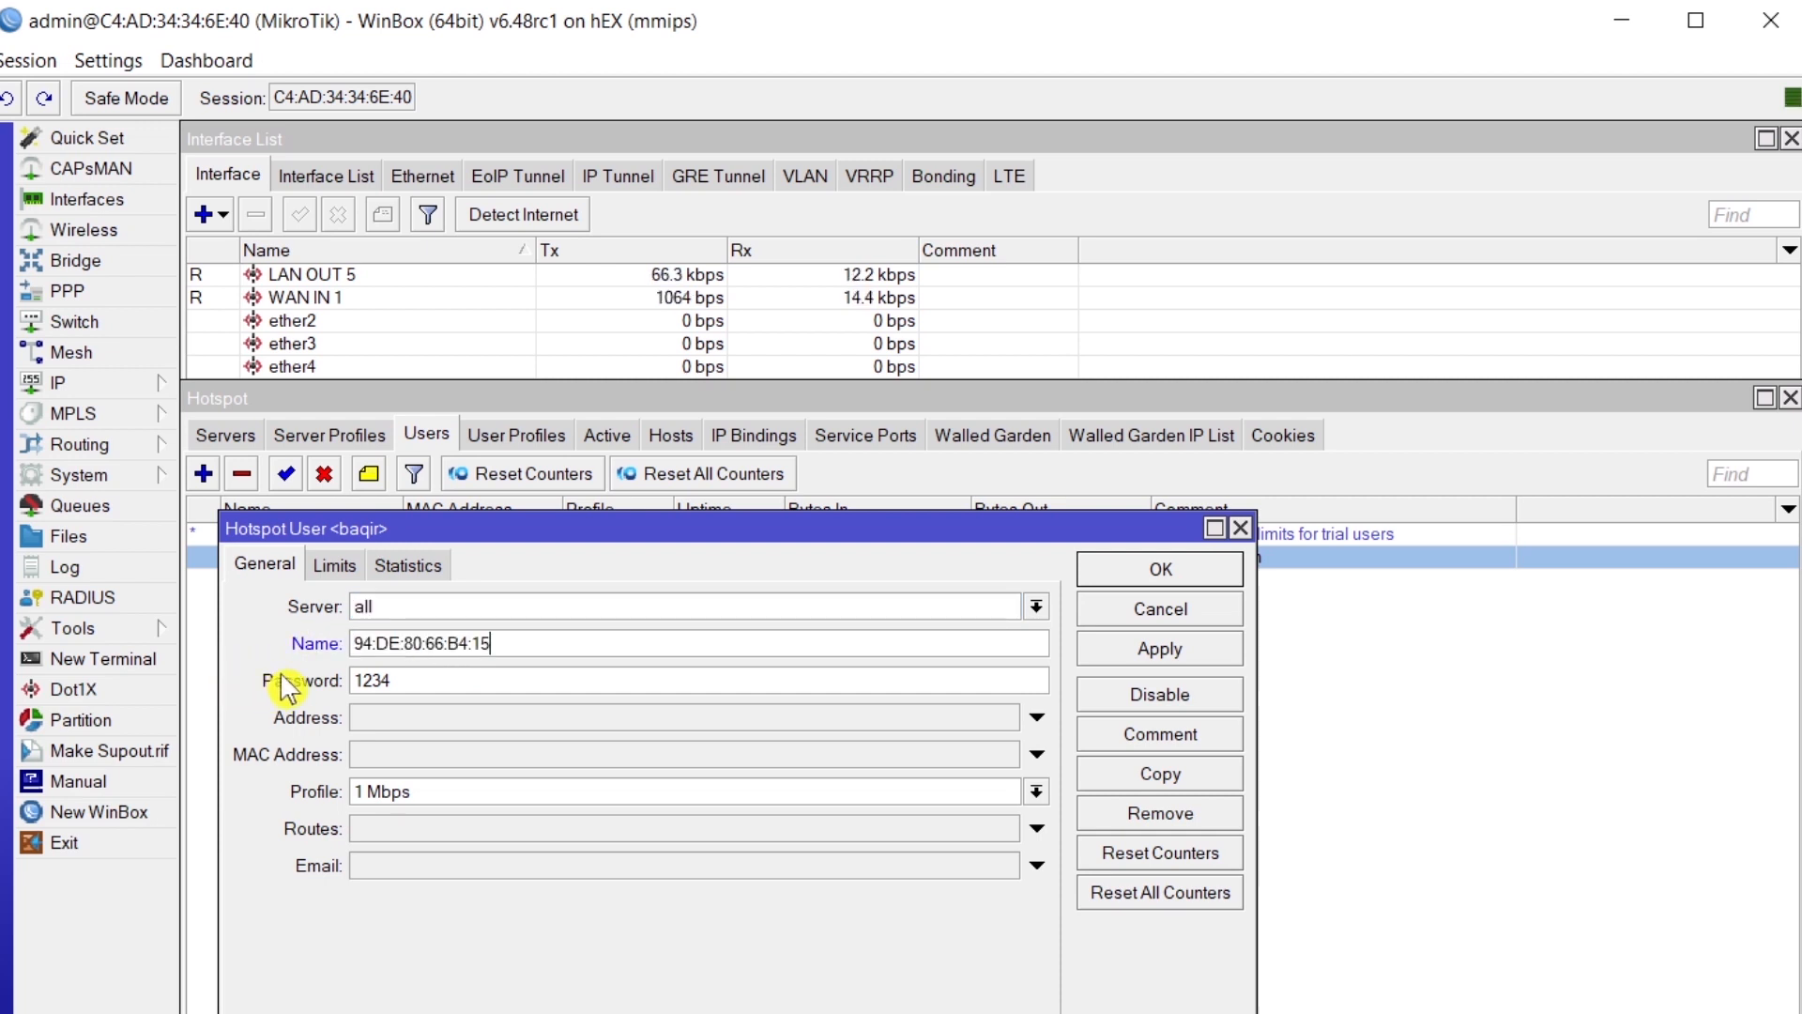
double_click(416, 683)
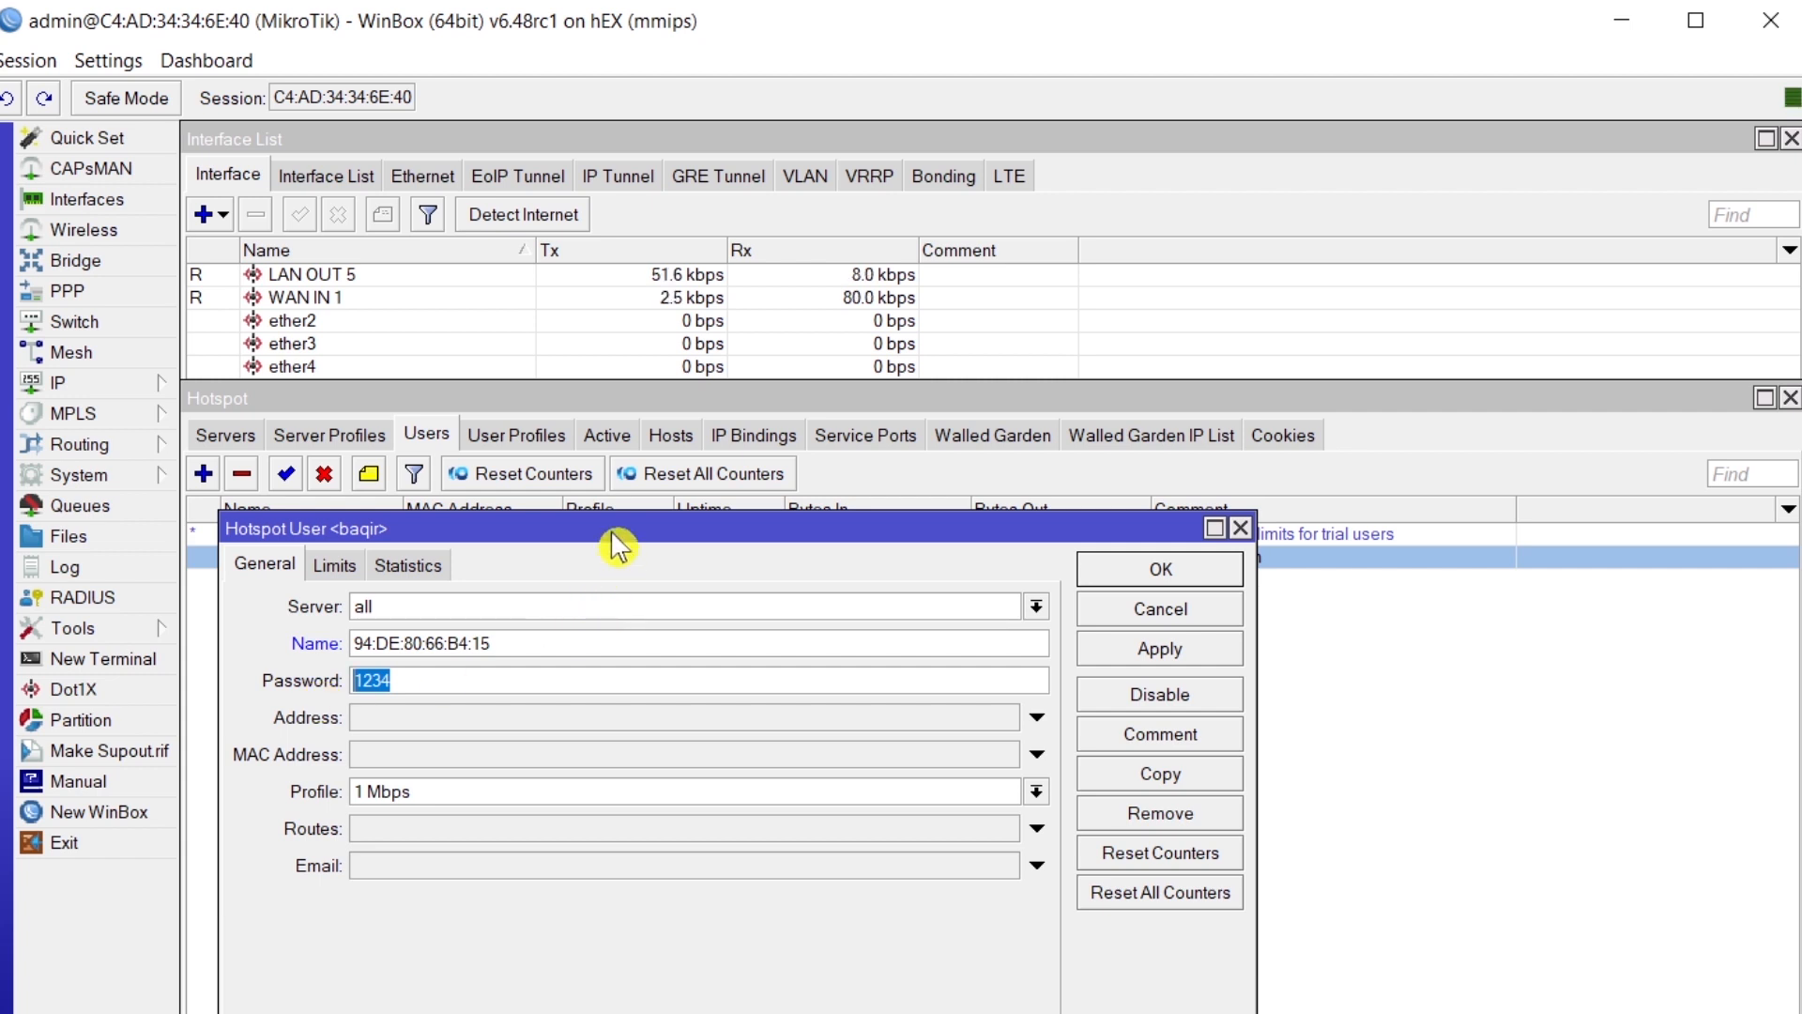
left_click_drag(612, 530, 948, 542)
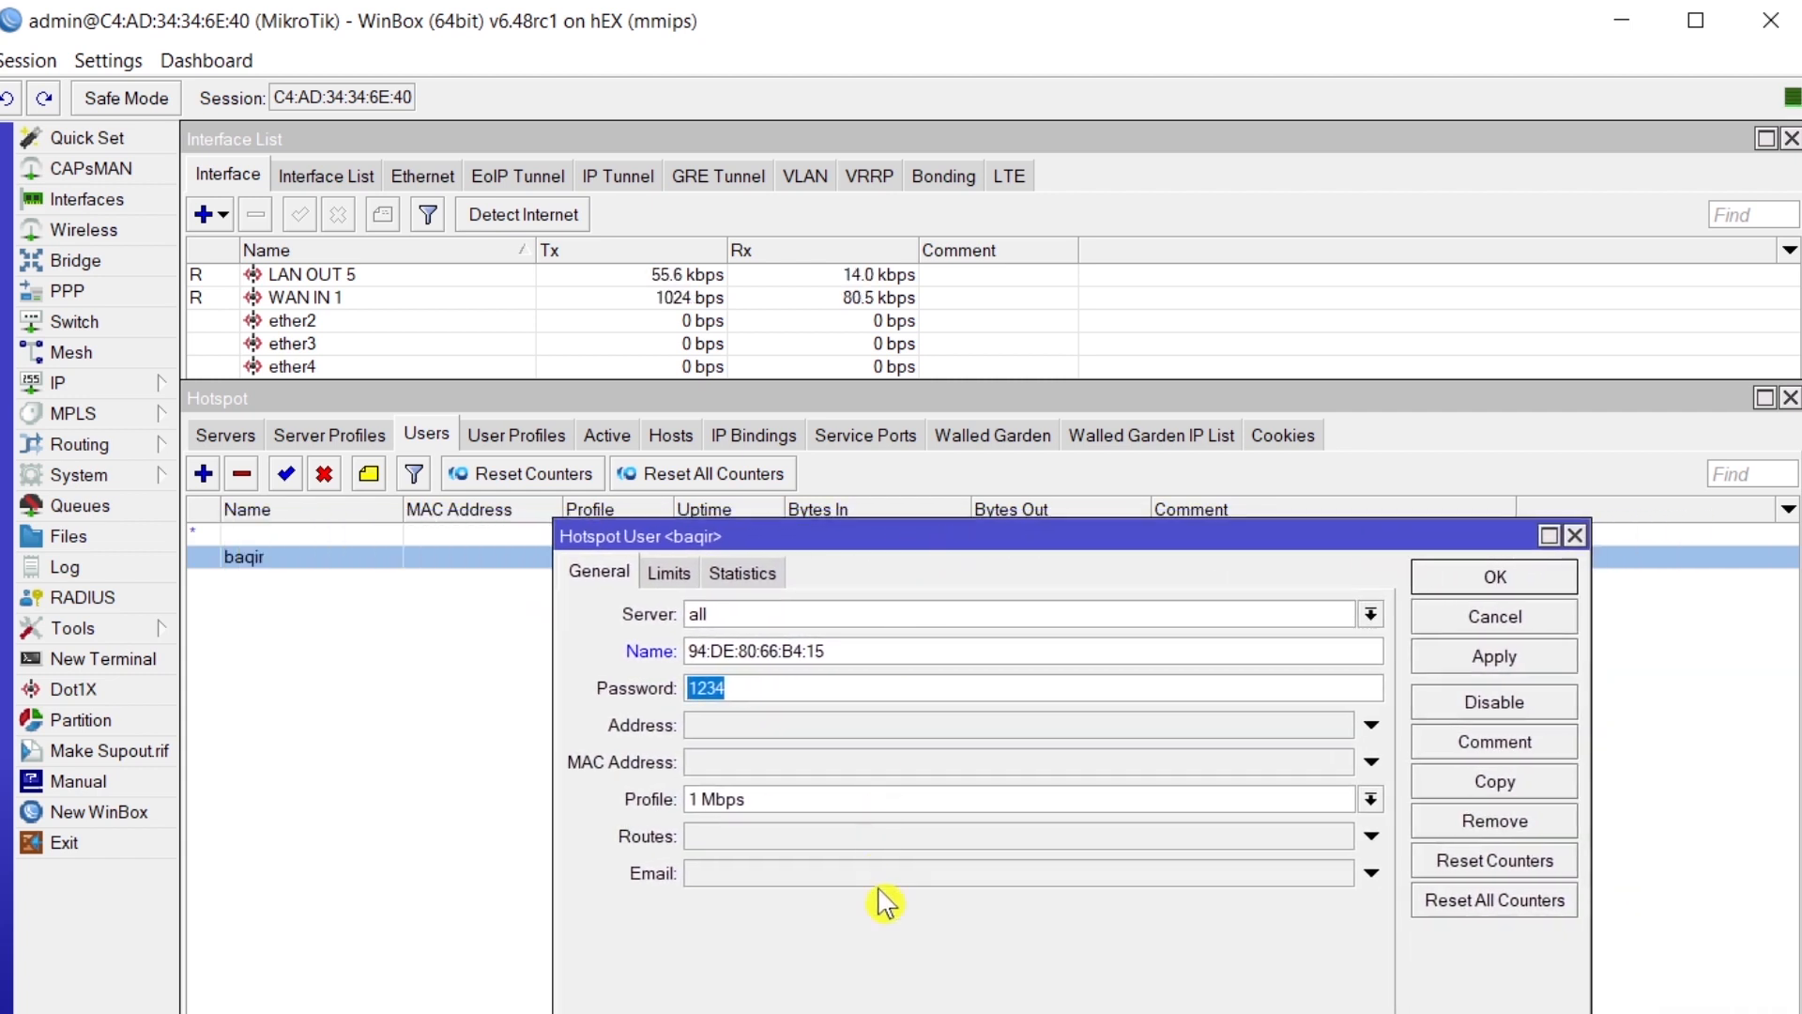
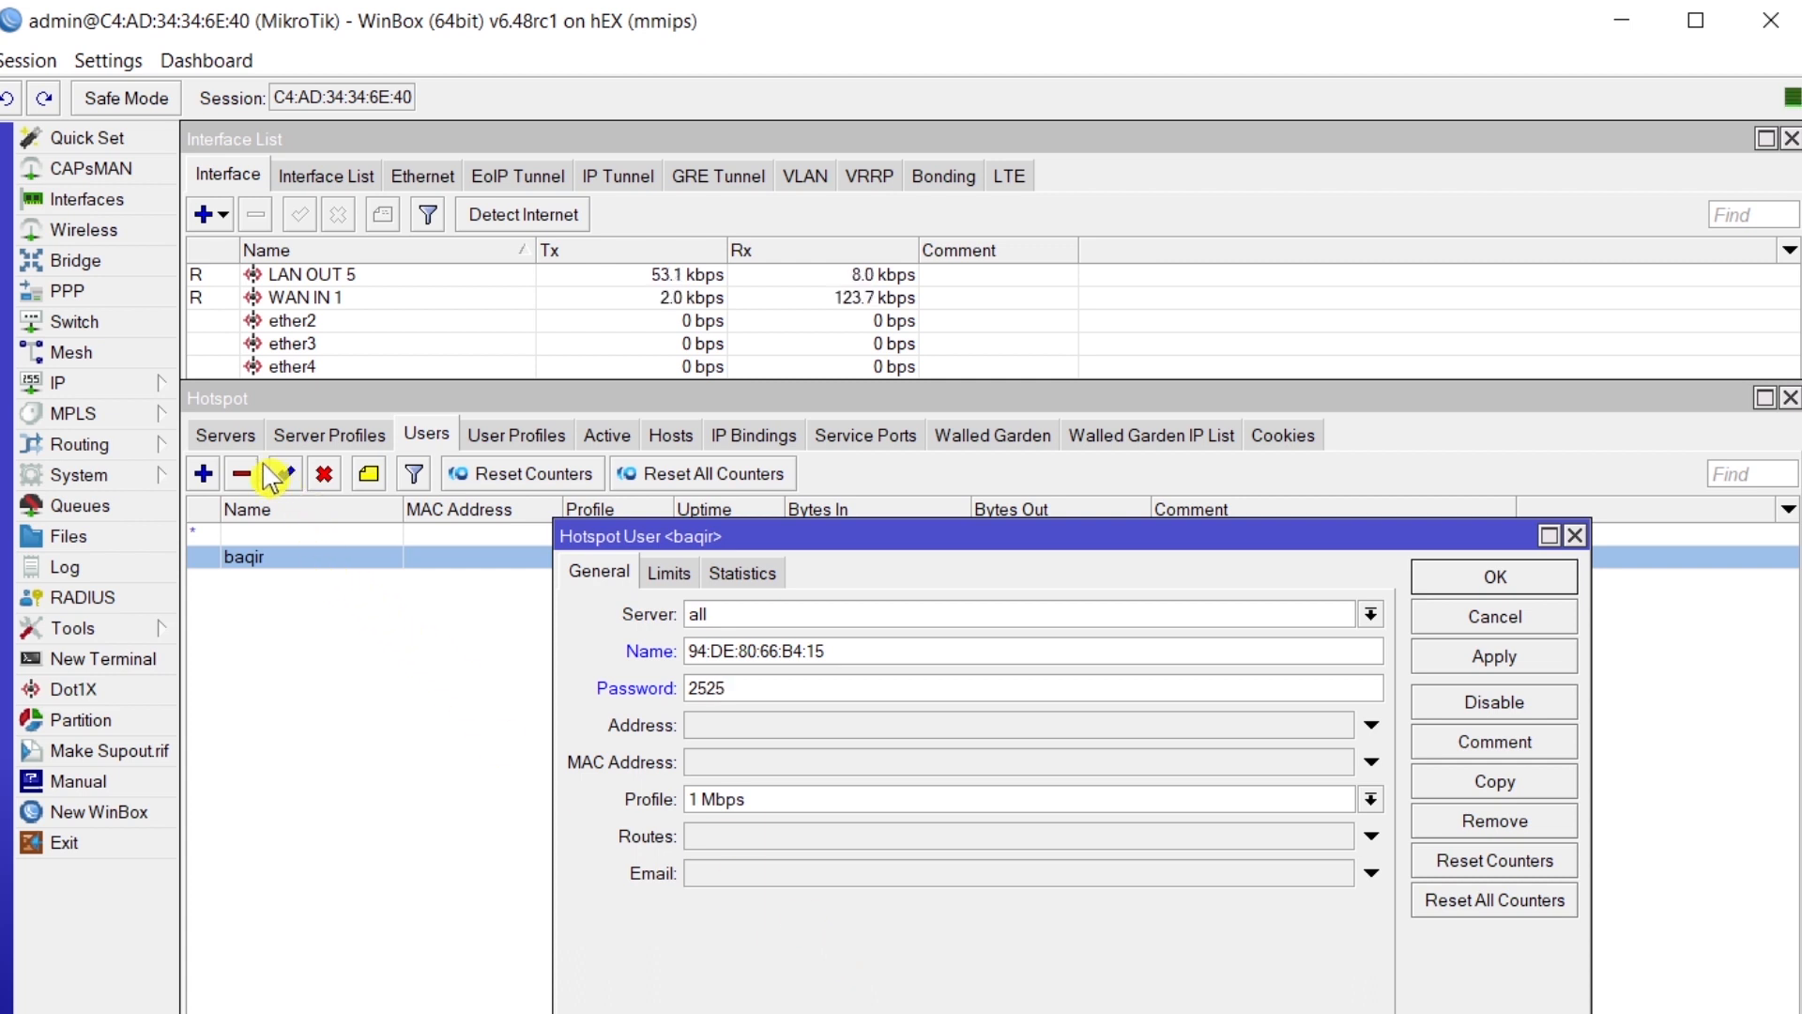
- Verify hsprof1 authenticates by MAC as username with the matching password
left_click(319, 433)
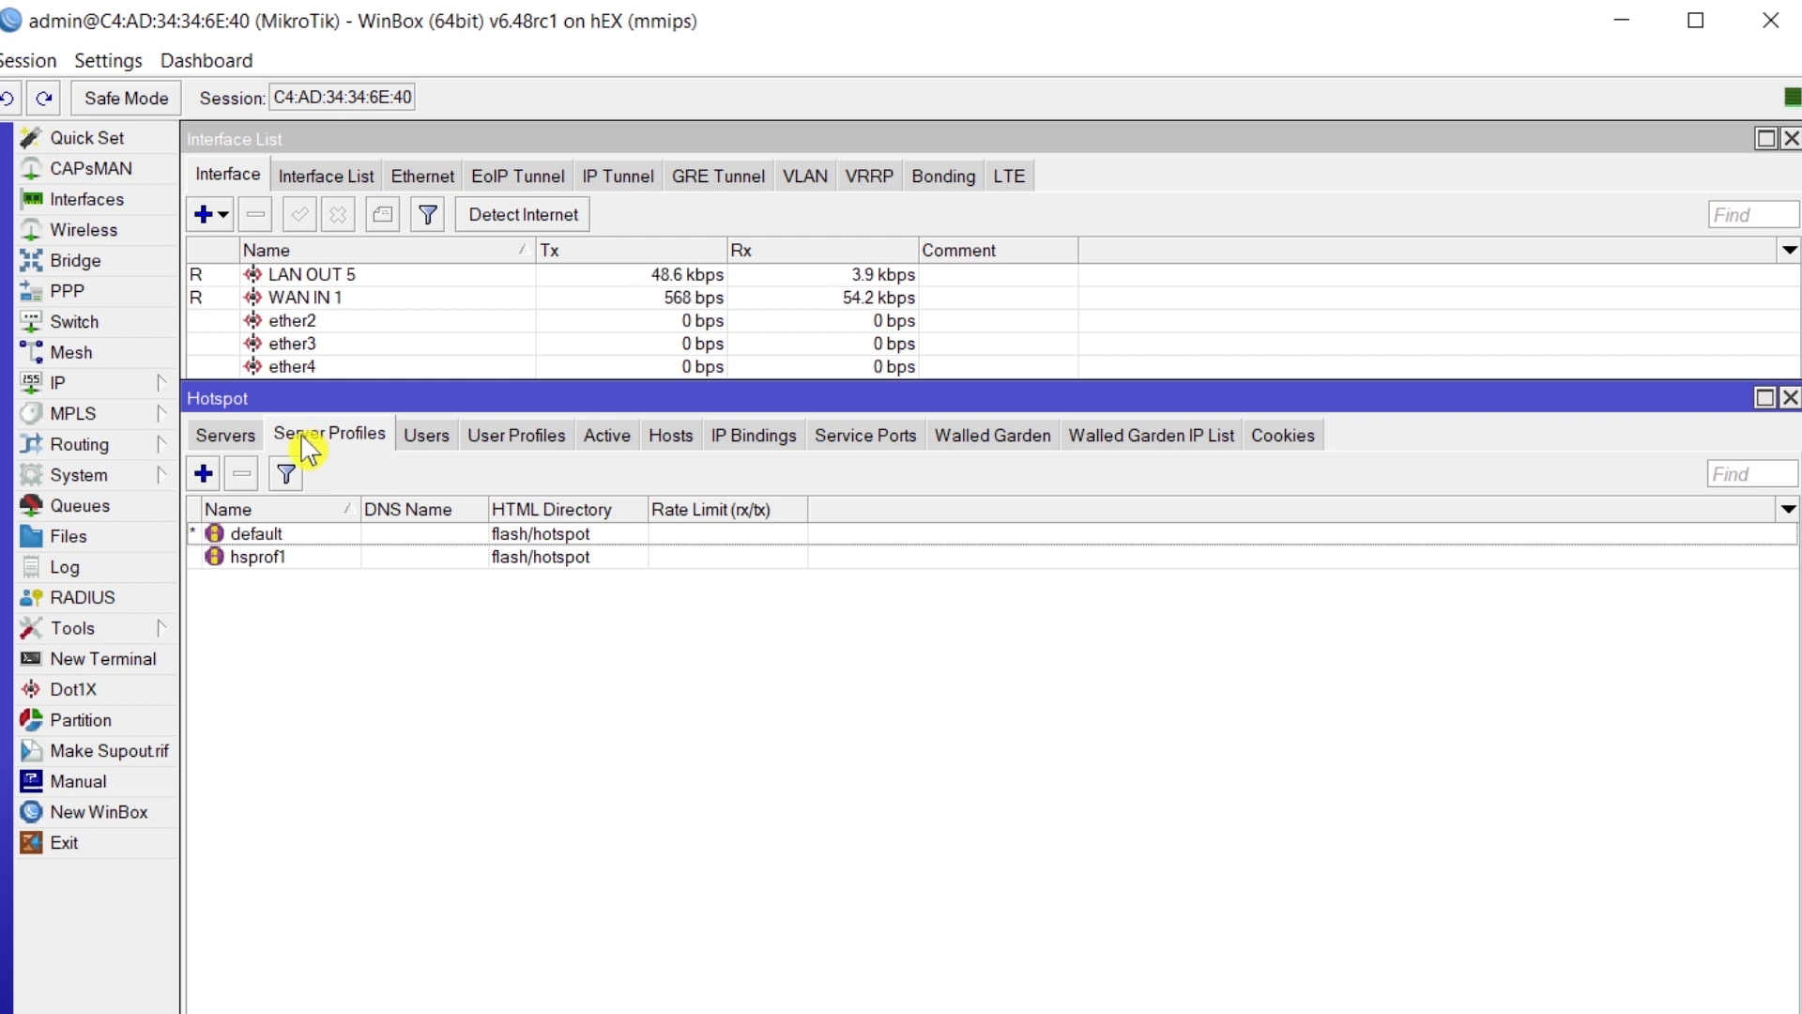
double_click(271, 560)
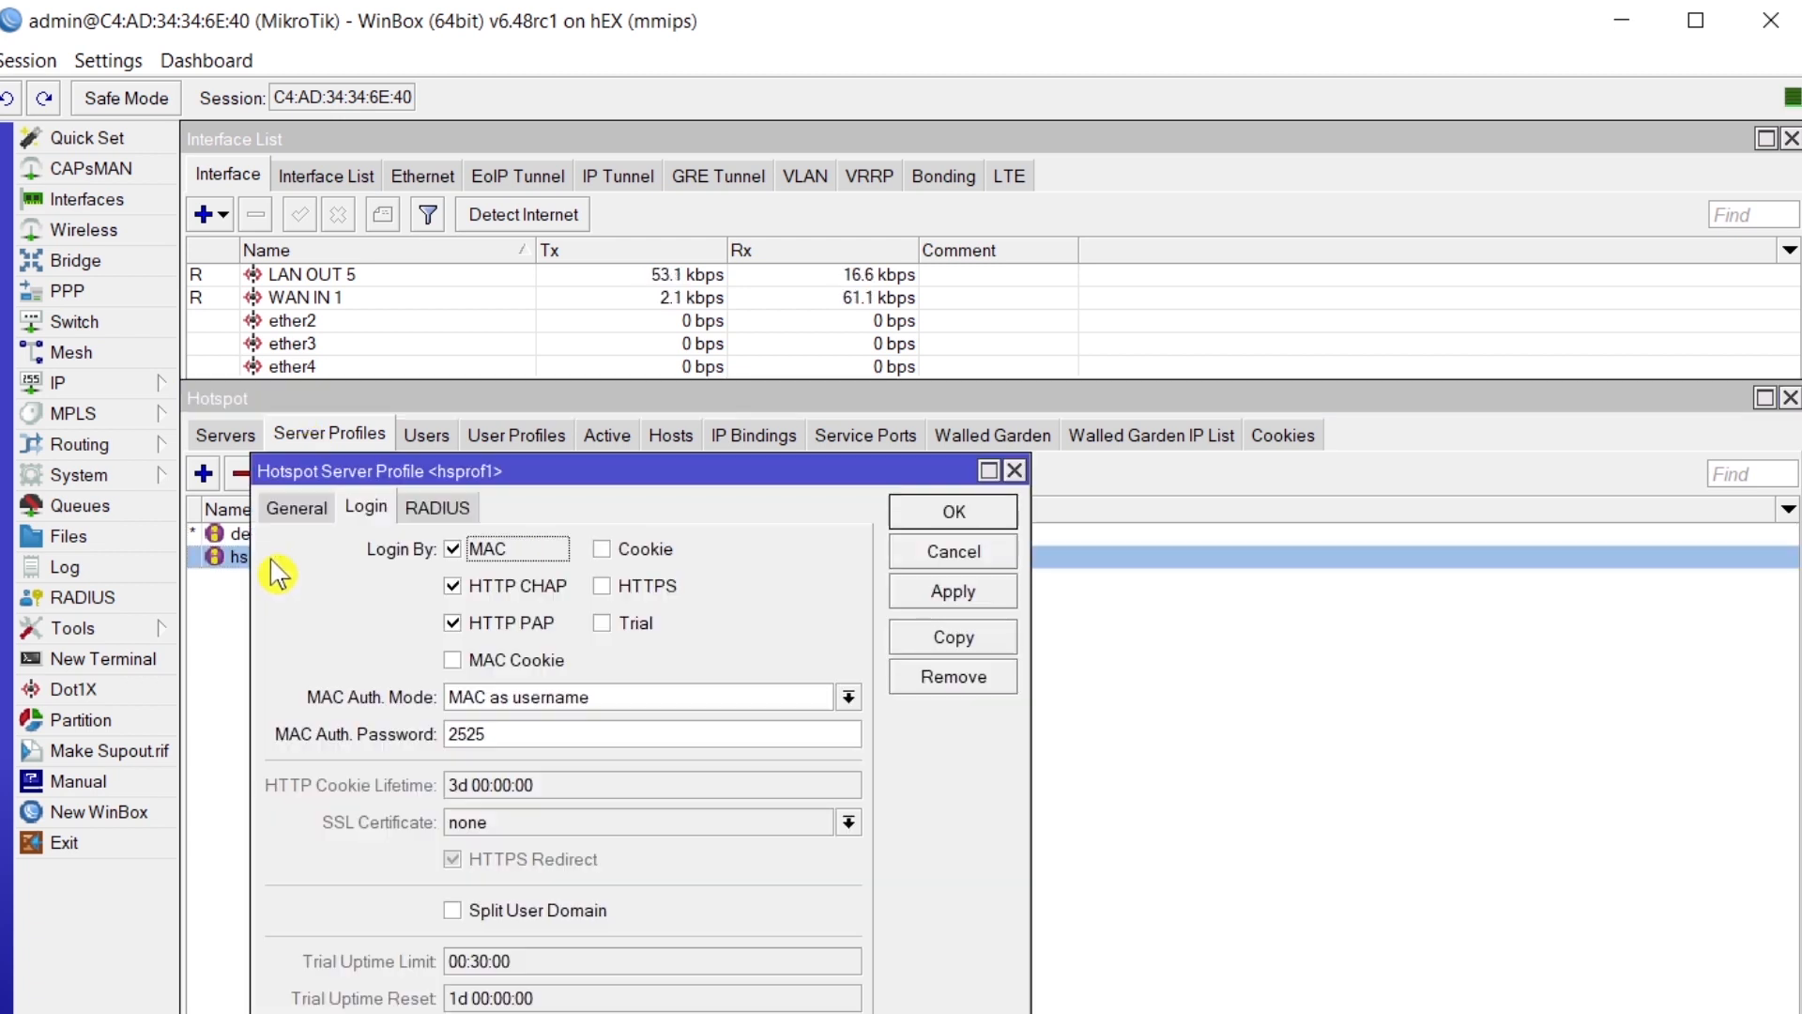
double_click(485, 734)
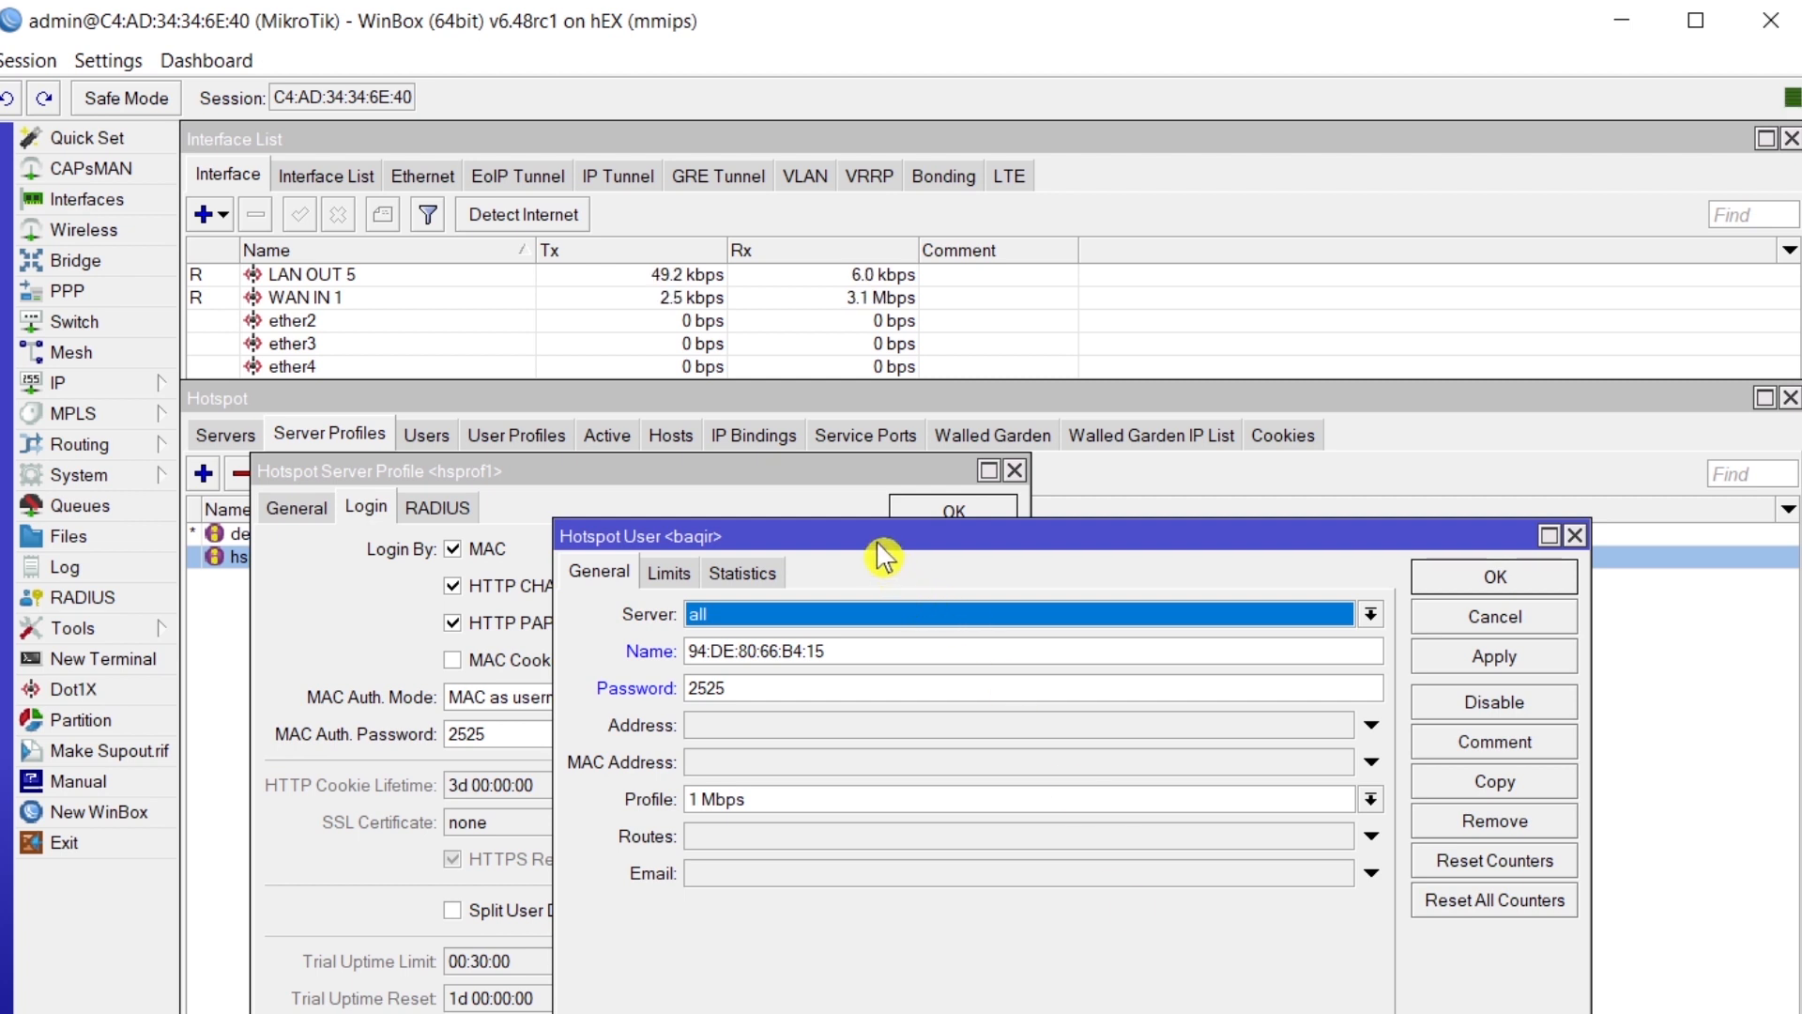
left_click_drag(882, 555, 1250, 444)
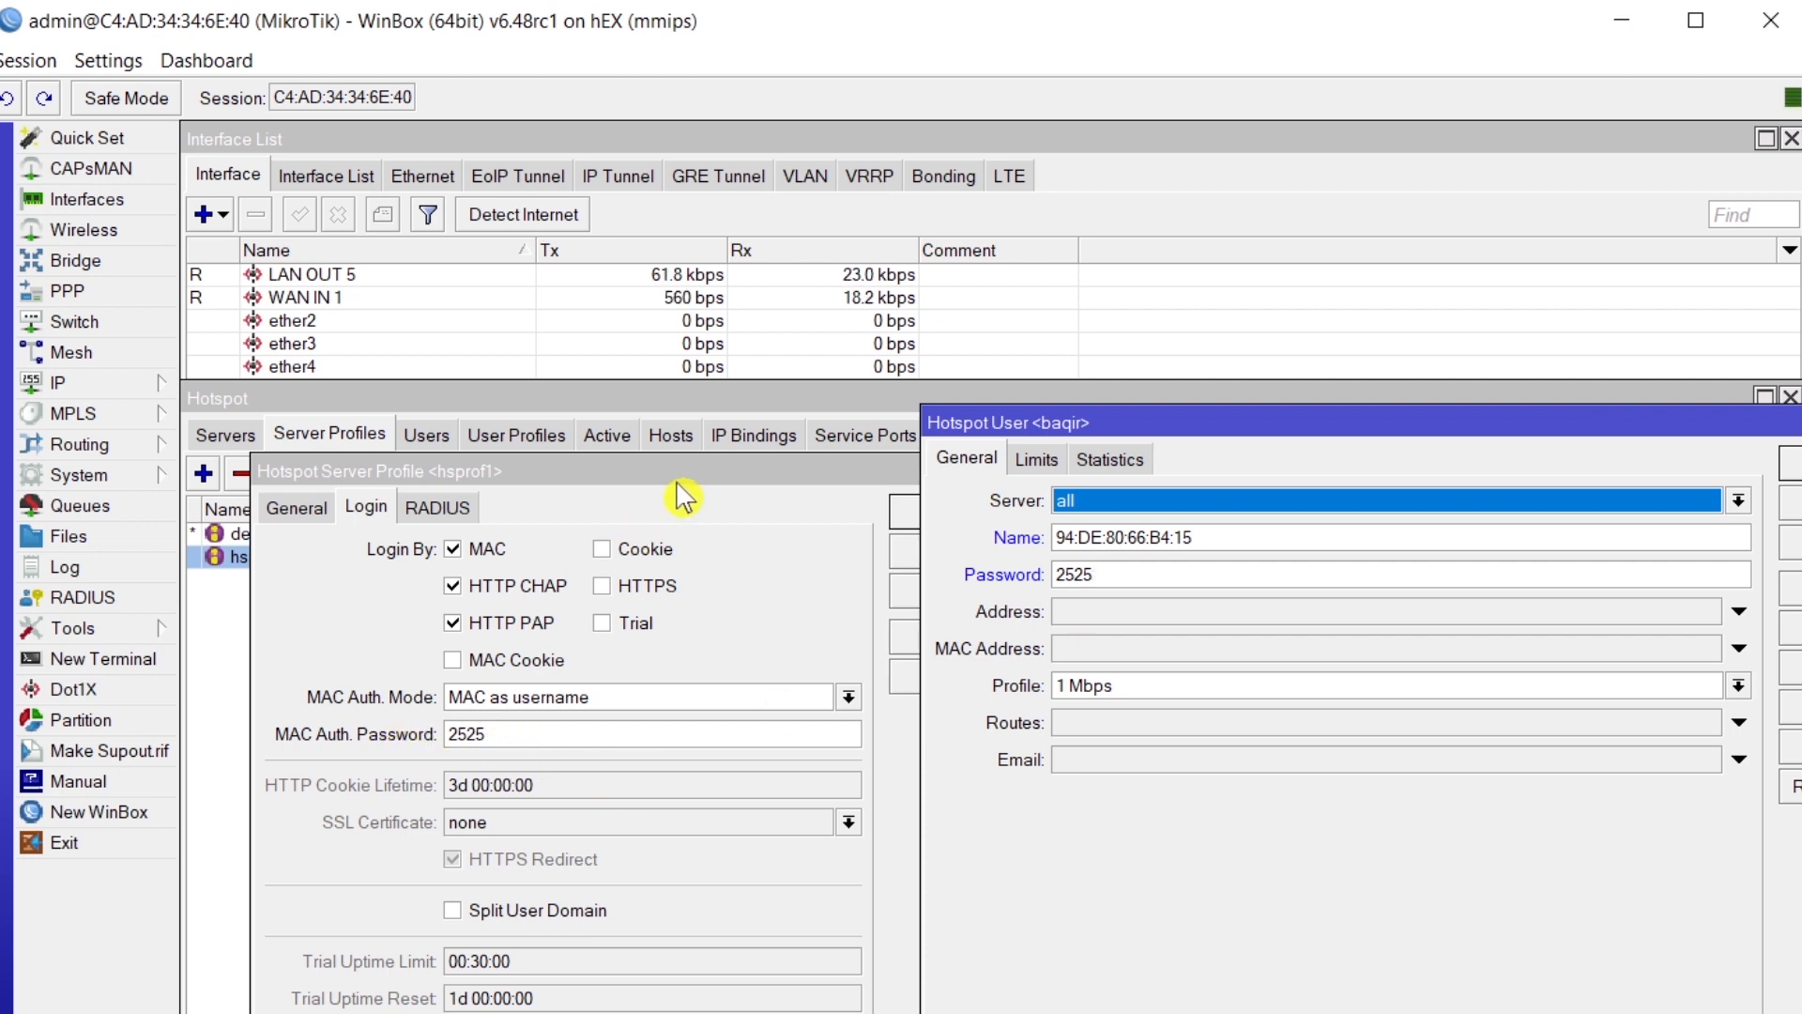
left_click_drag(680, 474, 538, 474)
left_click(768, 513)
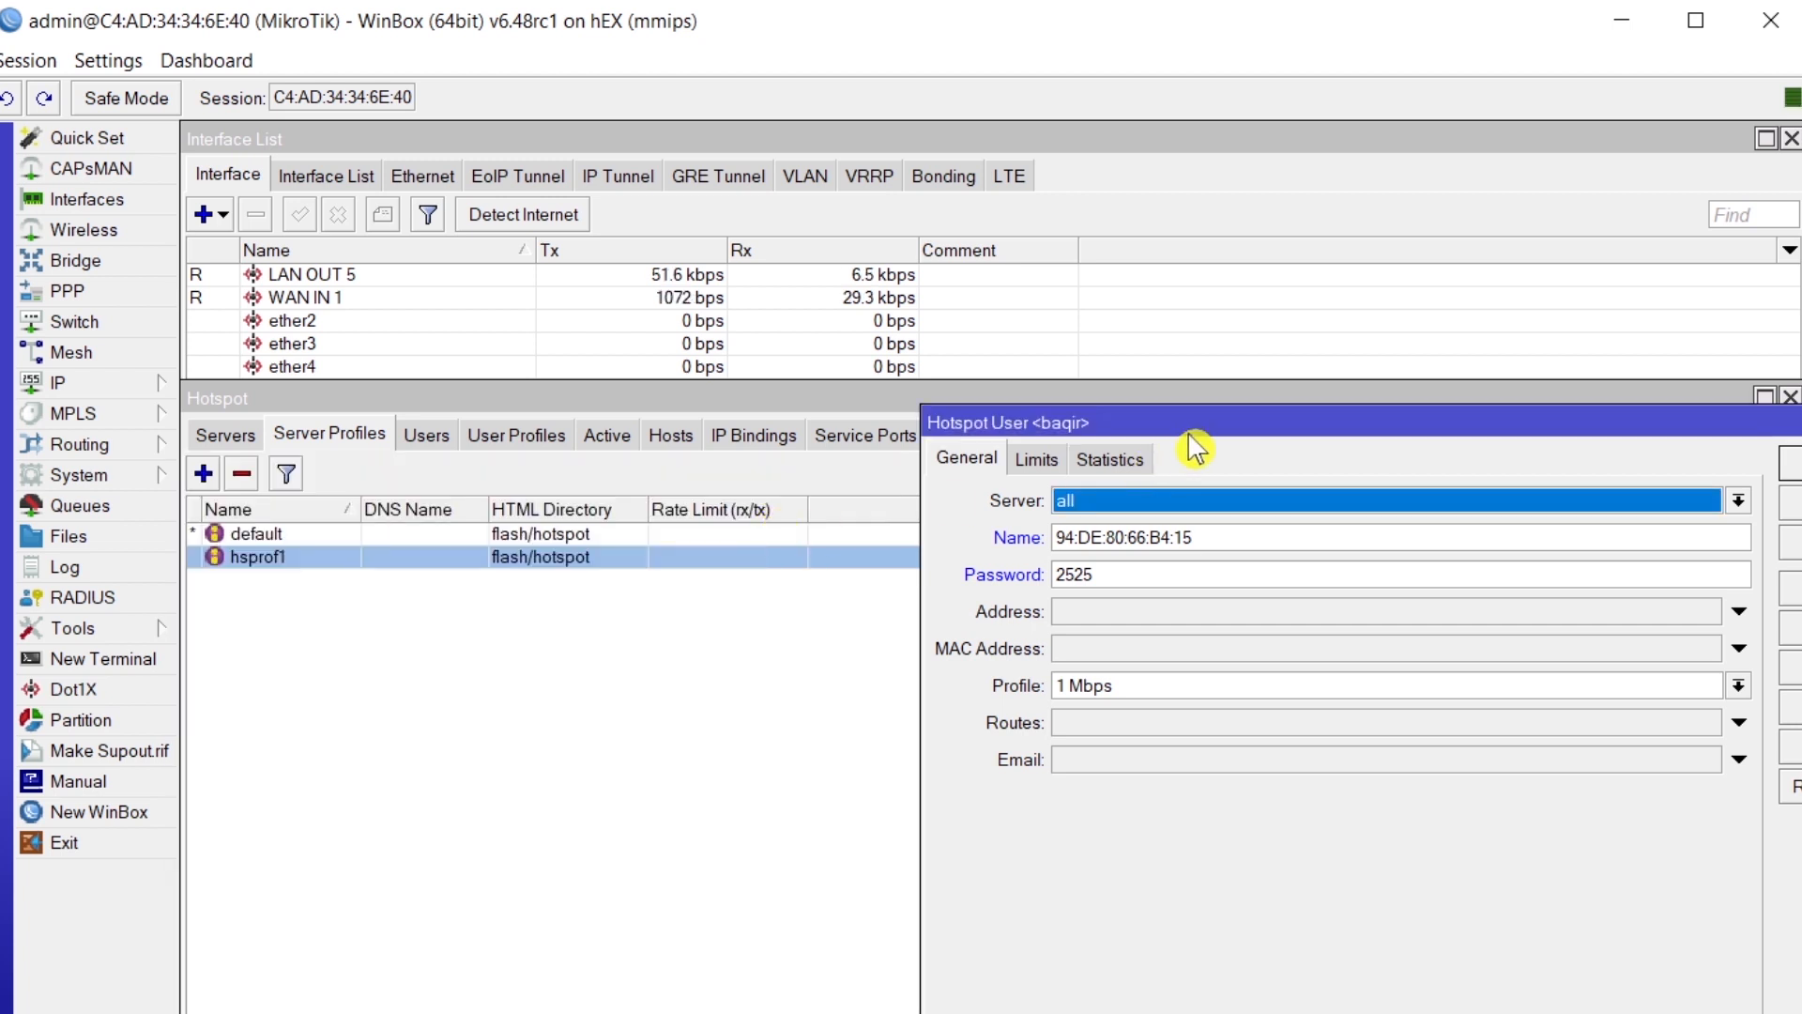
left_click_drag(1218, 435, 568, 468)
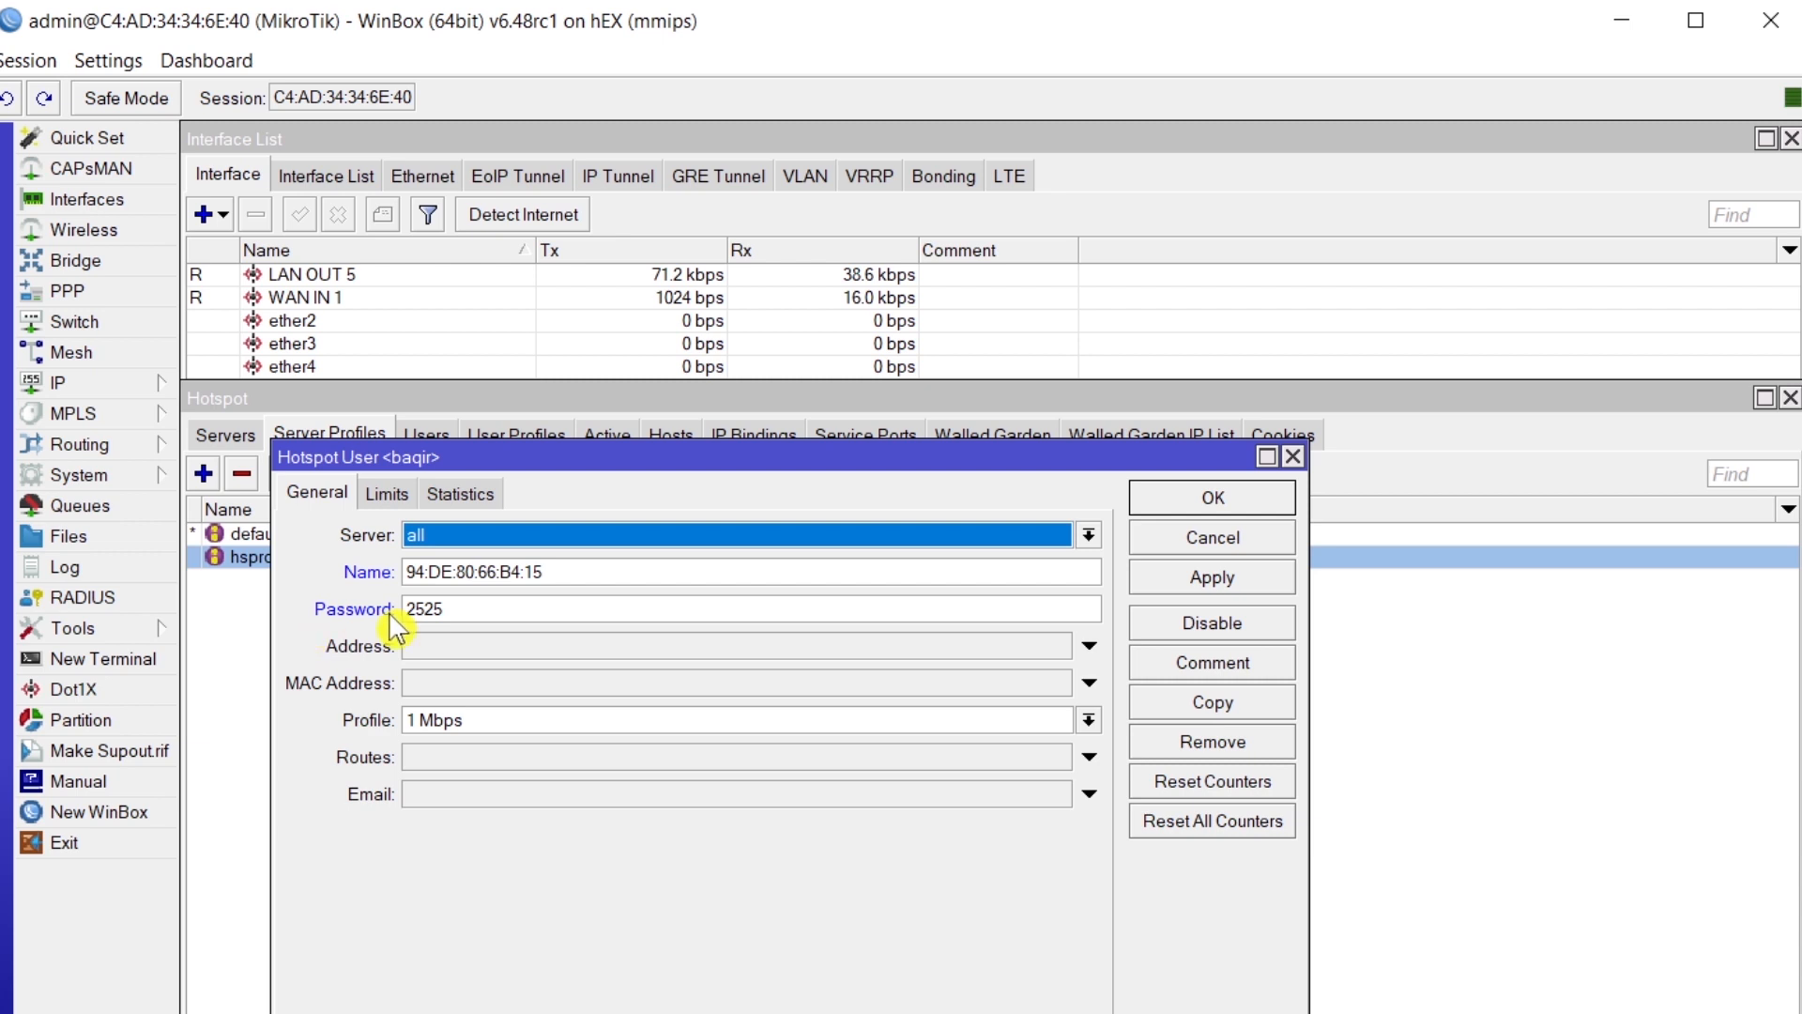
- Assign the 4 Mbps profile to the MAC-named hotspot user and save it
left_click(1211, 620)
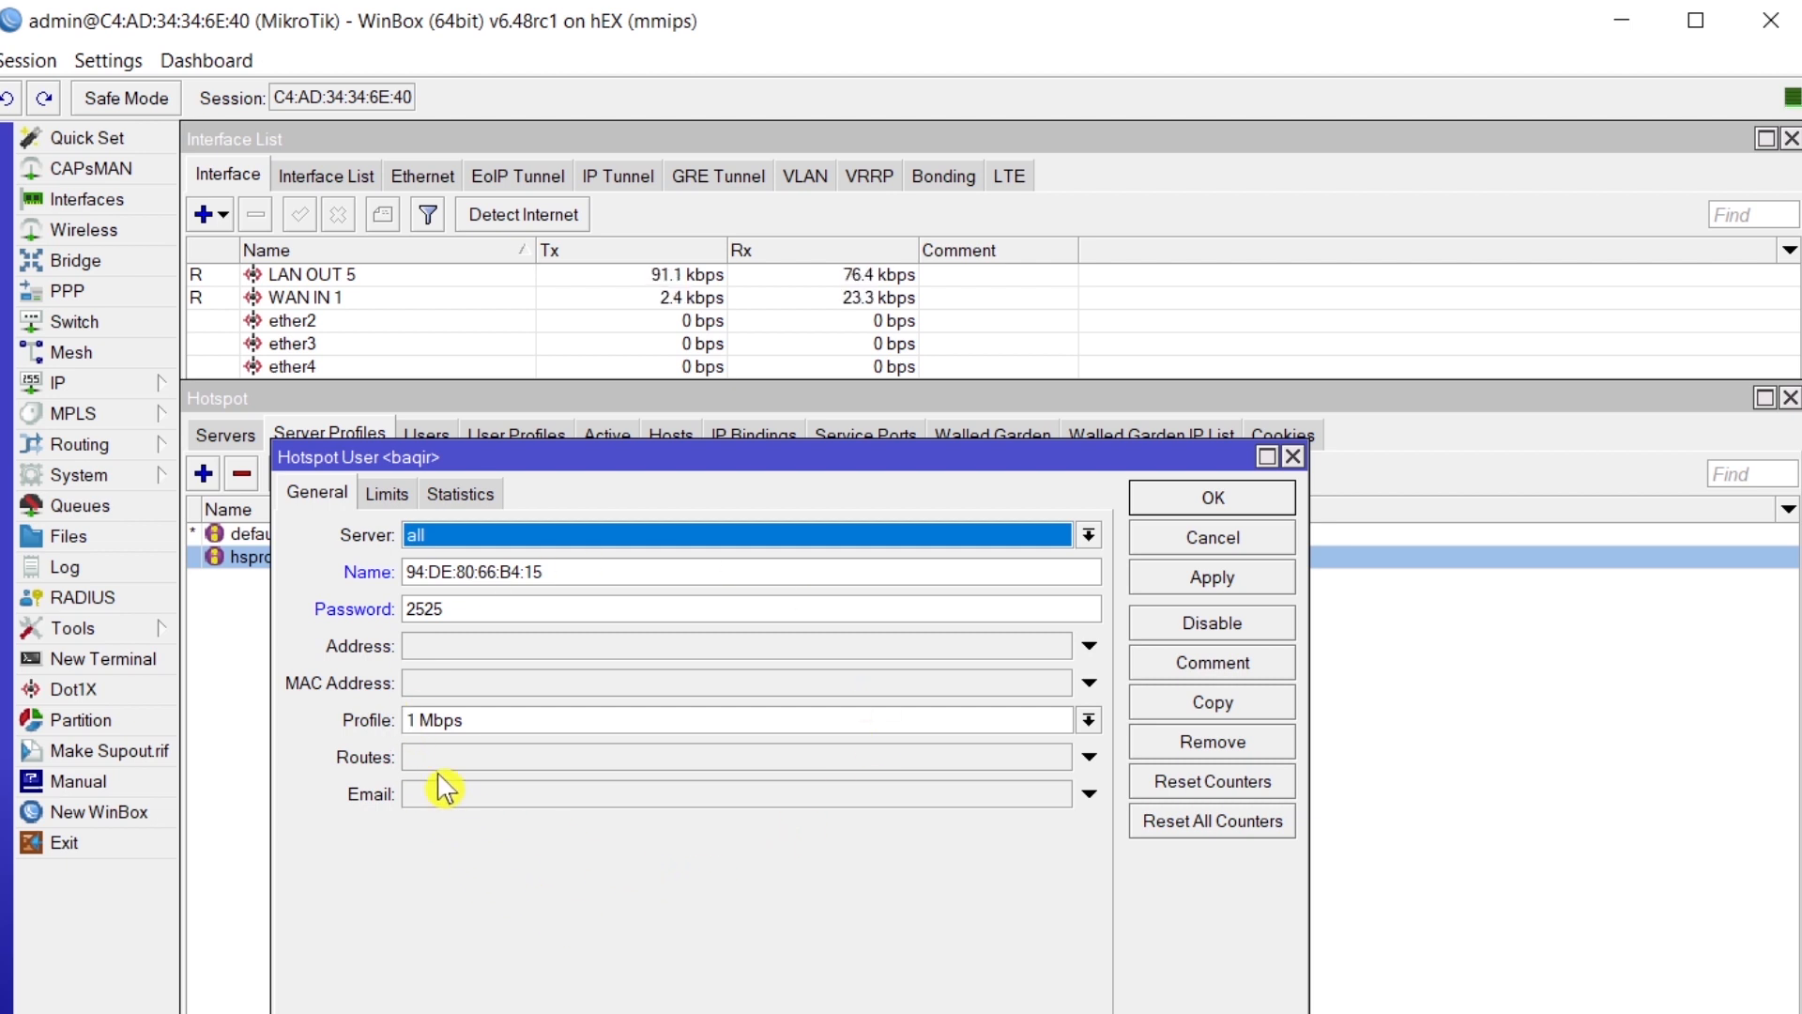
left_click(519, 726)
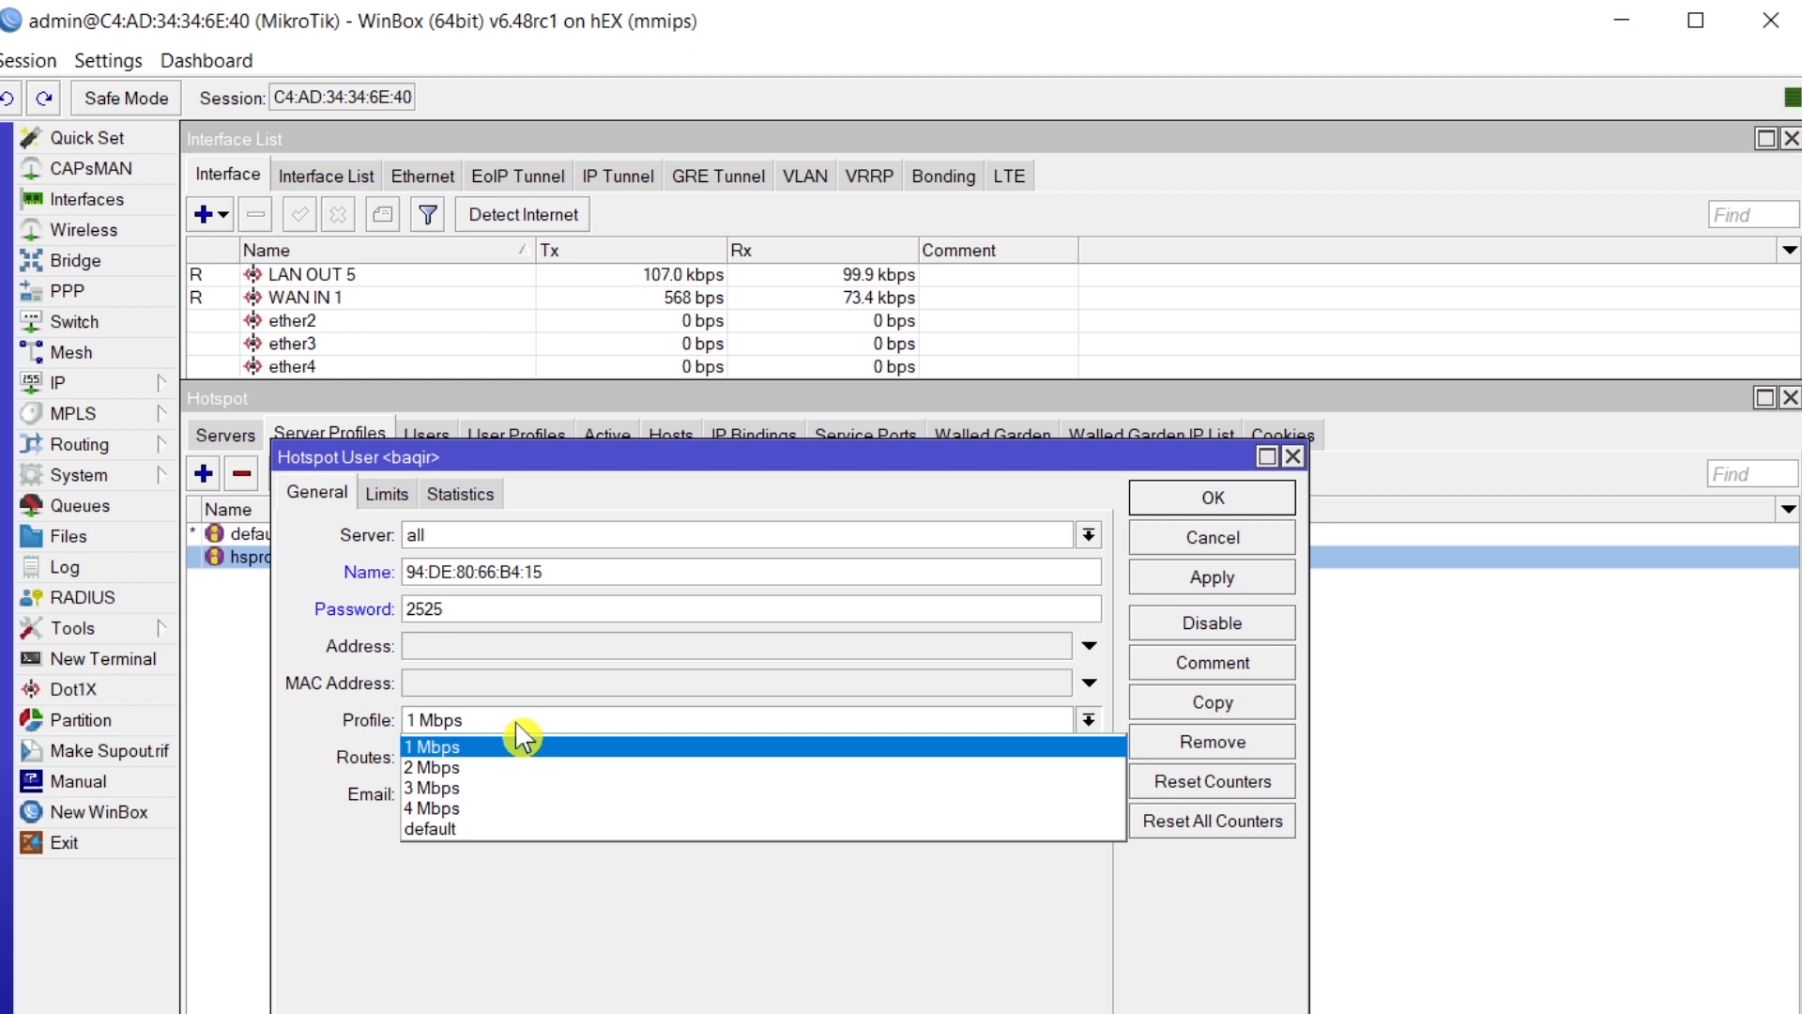
left_click(472, 813)
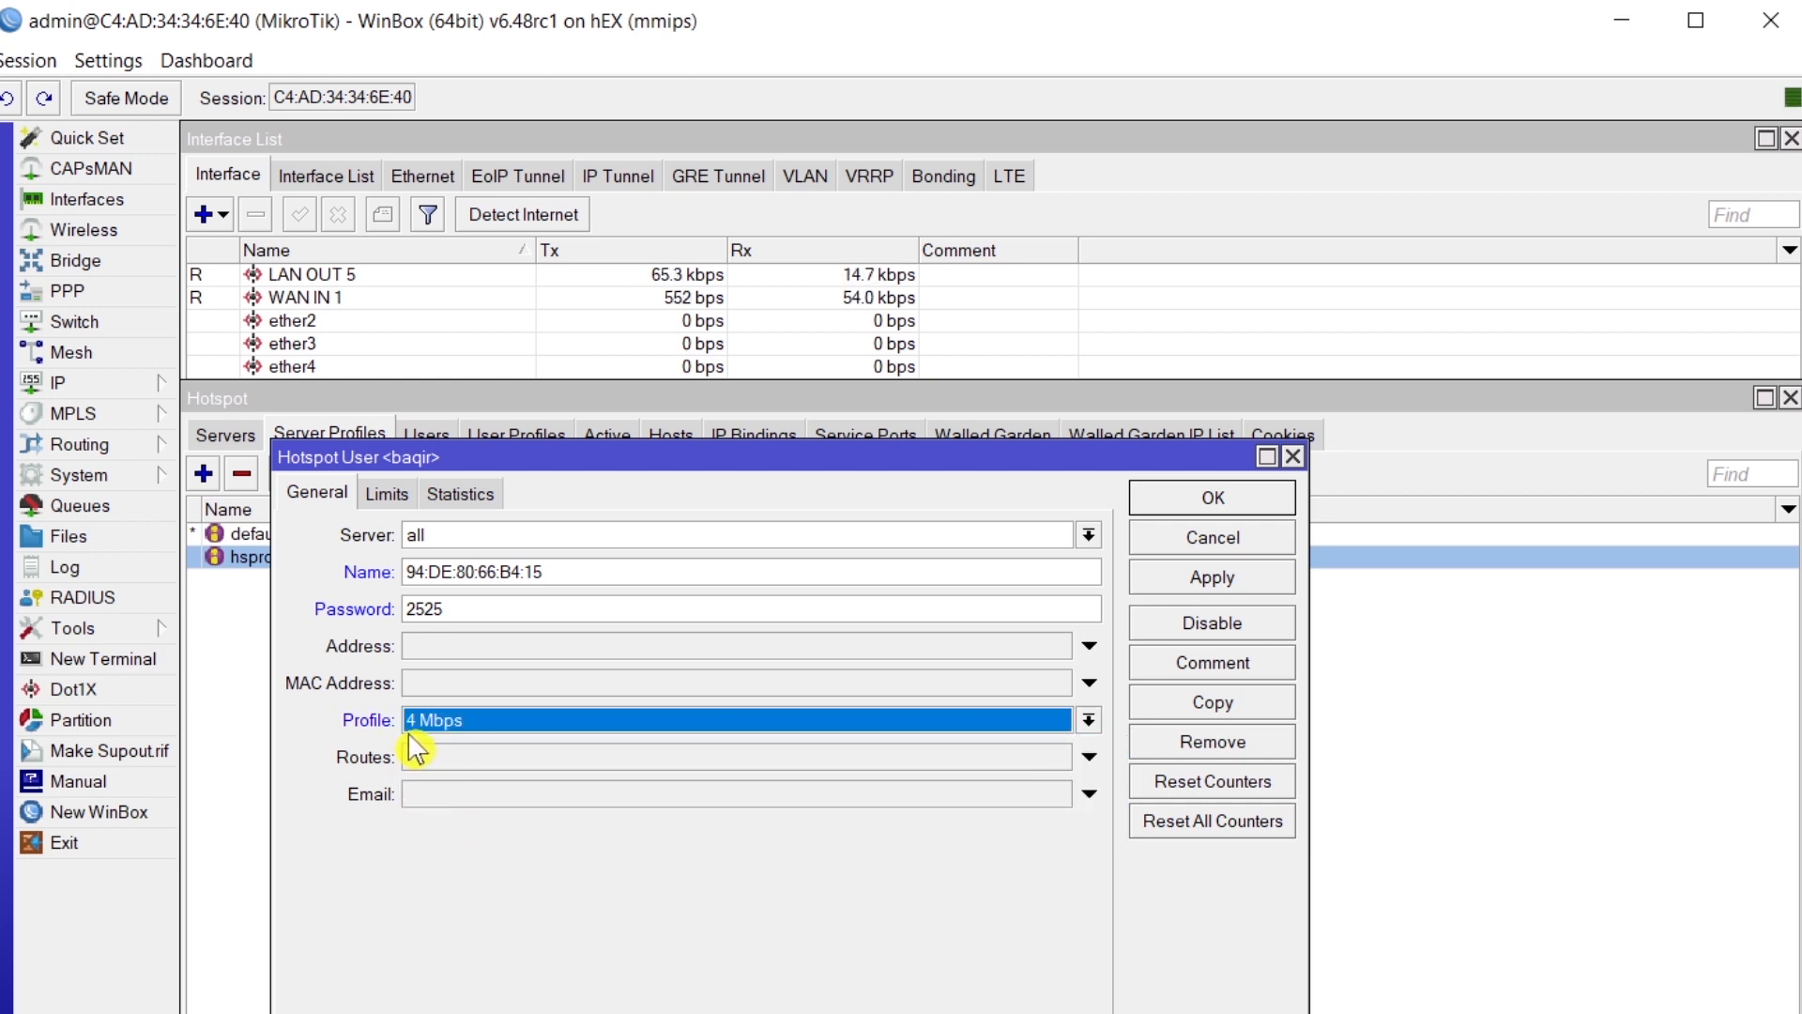
left_click(1211, 589)
left_click(1212, 503)
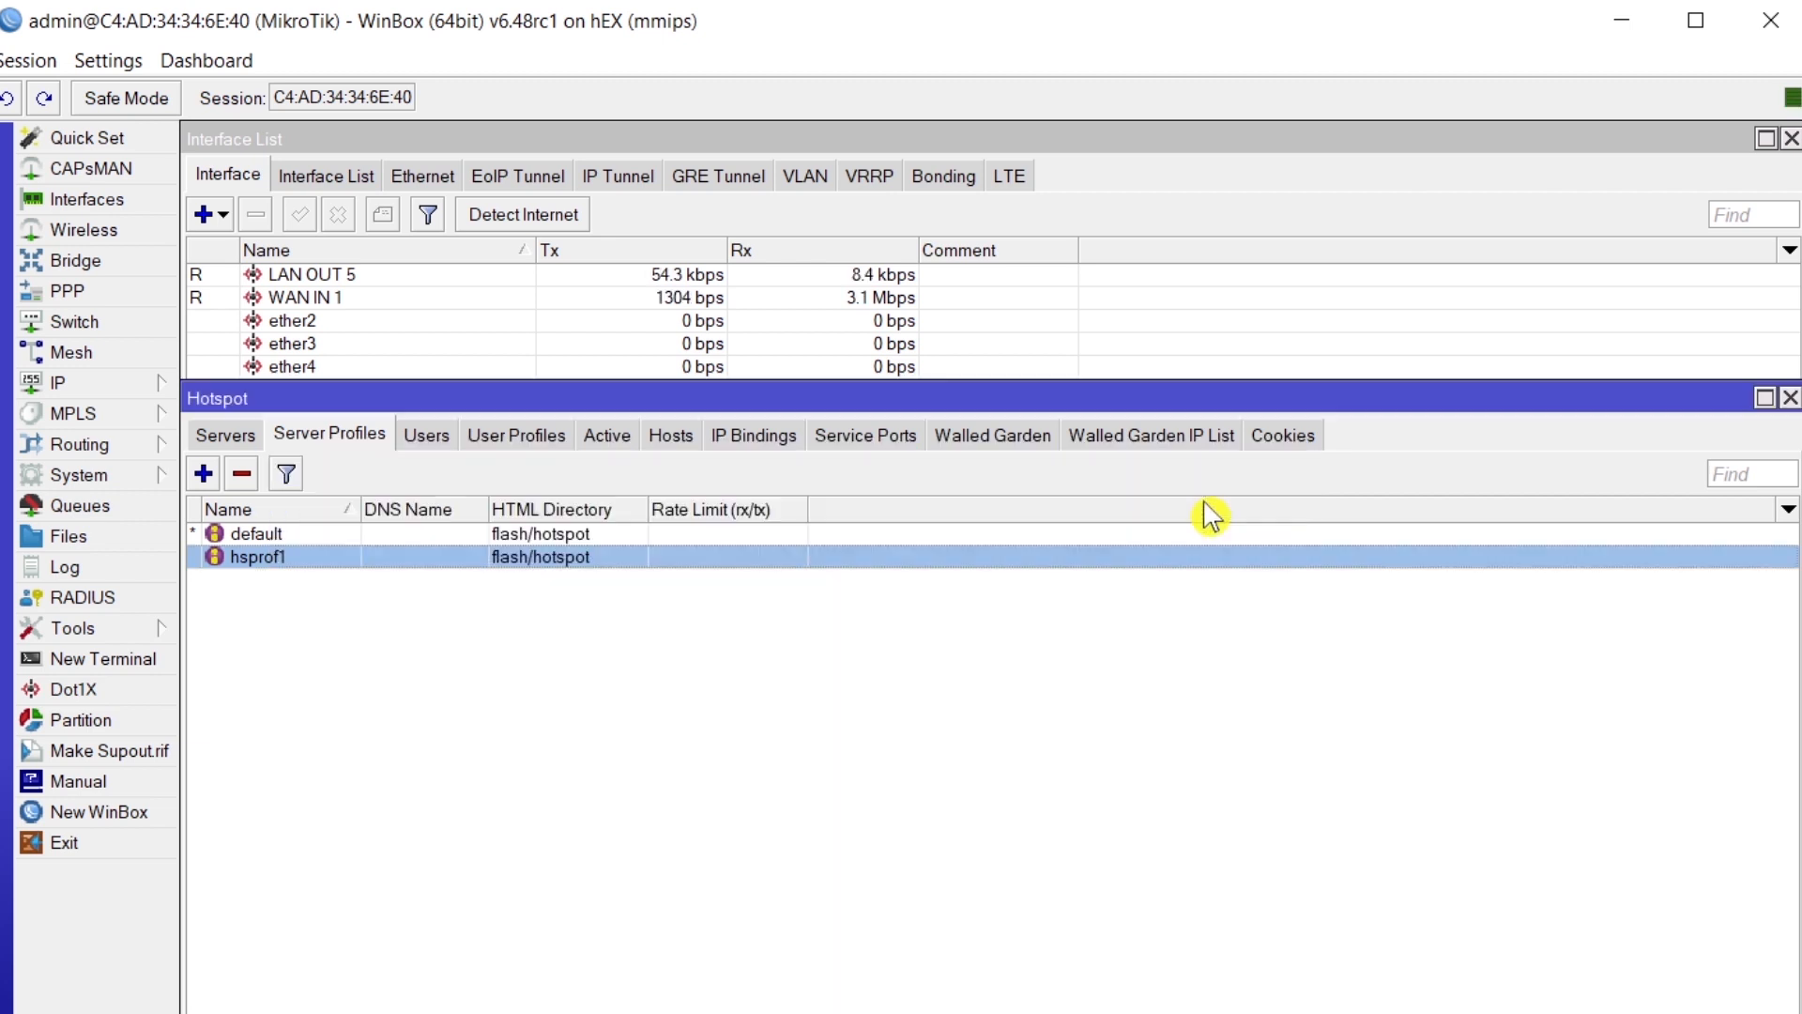
left_click(443, 438)
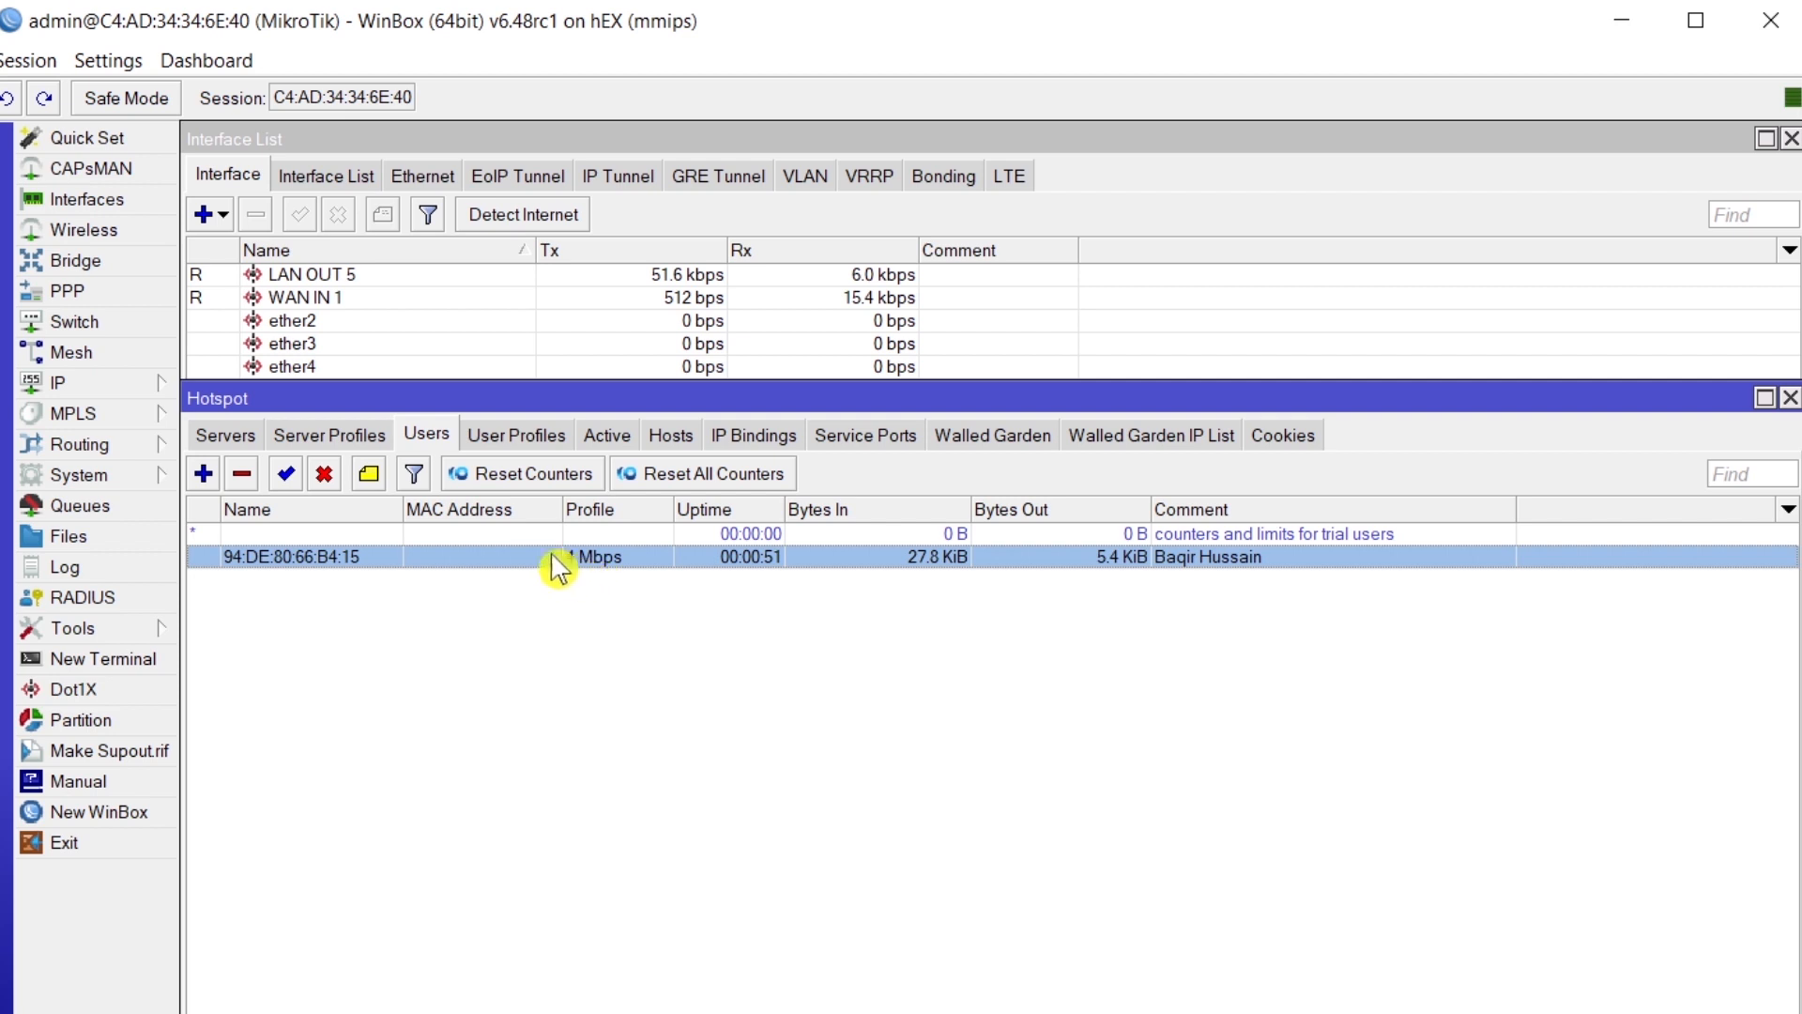
left_click(623, 442)
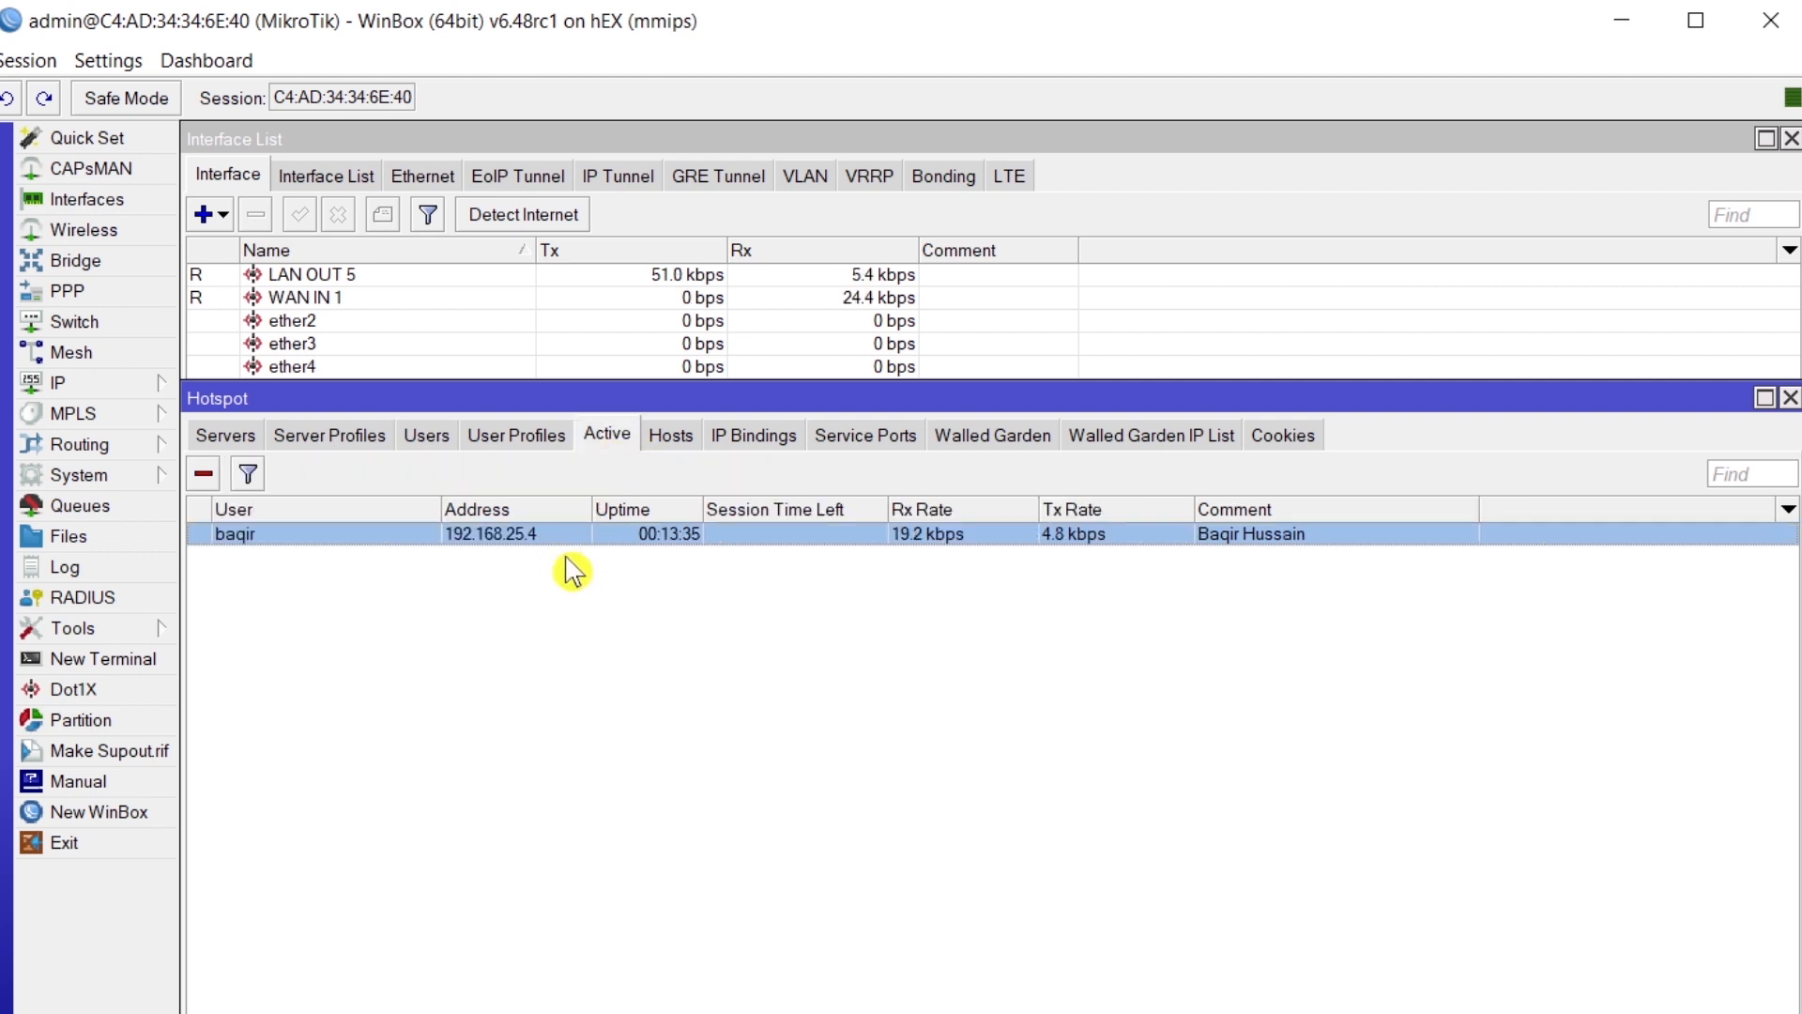
left_click(681, 443)
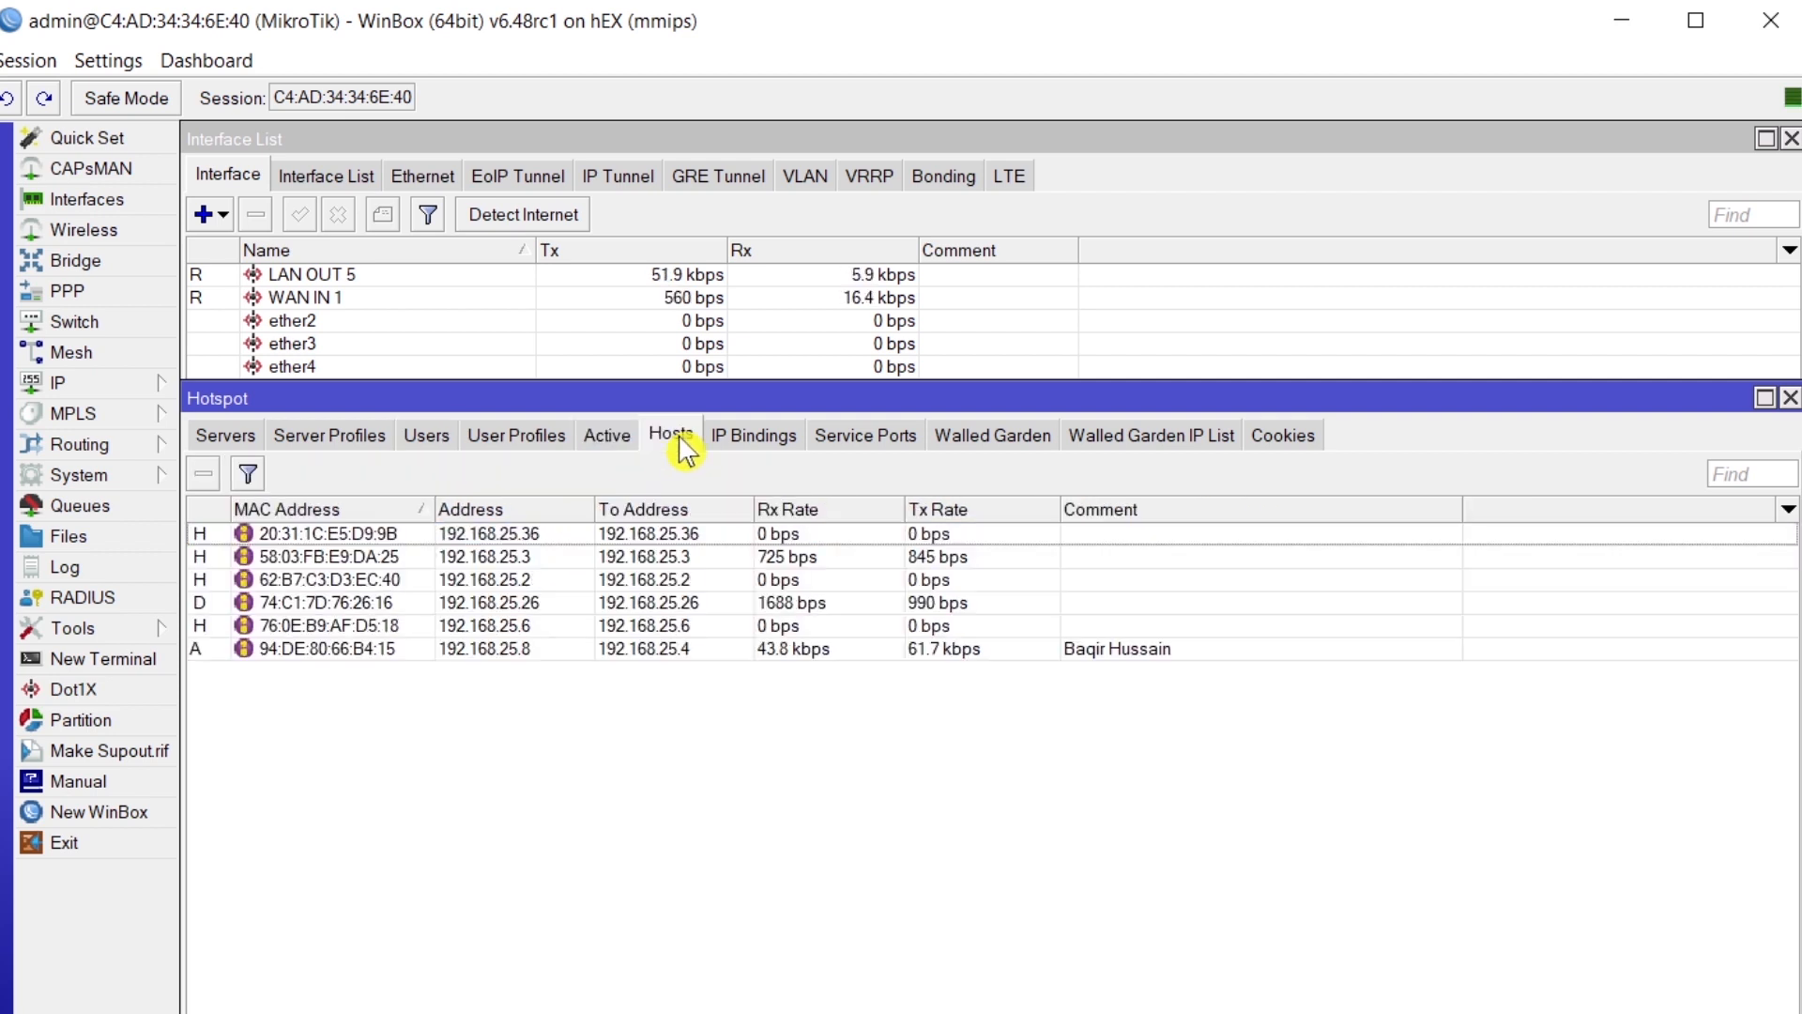
left_click(1142, 655)
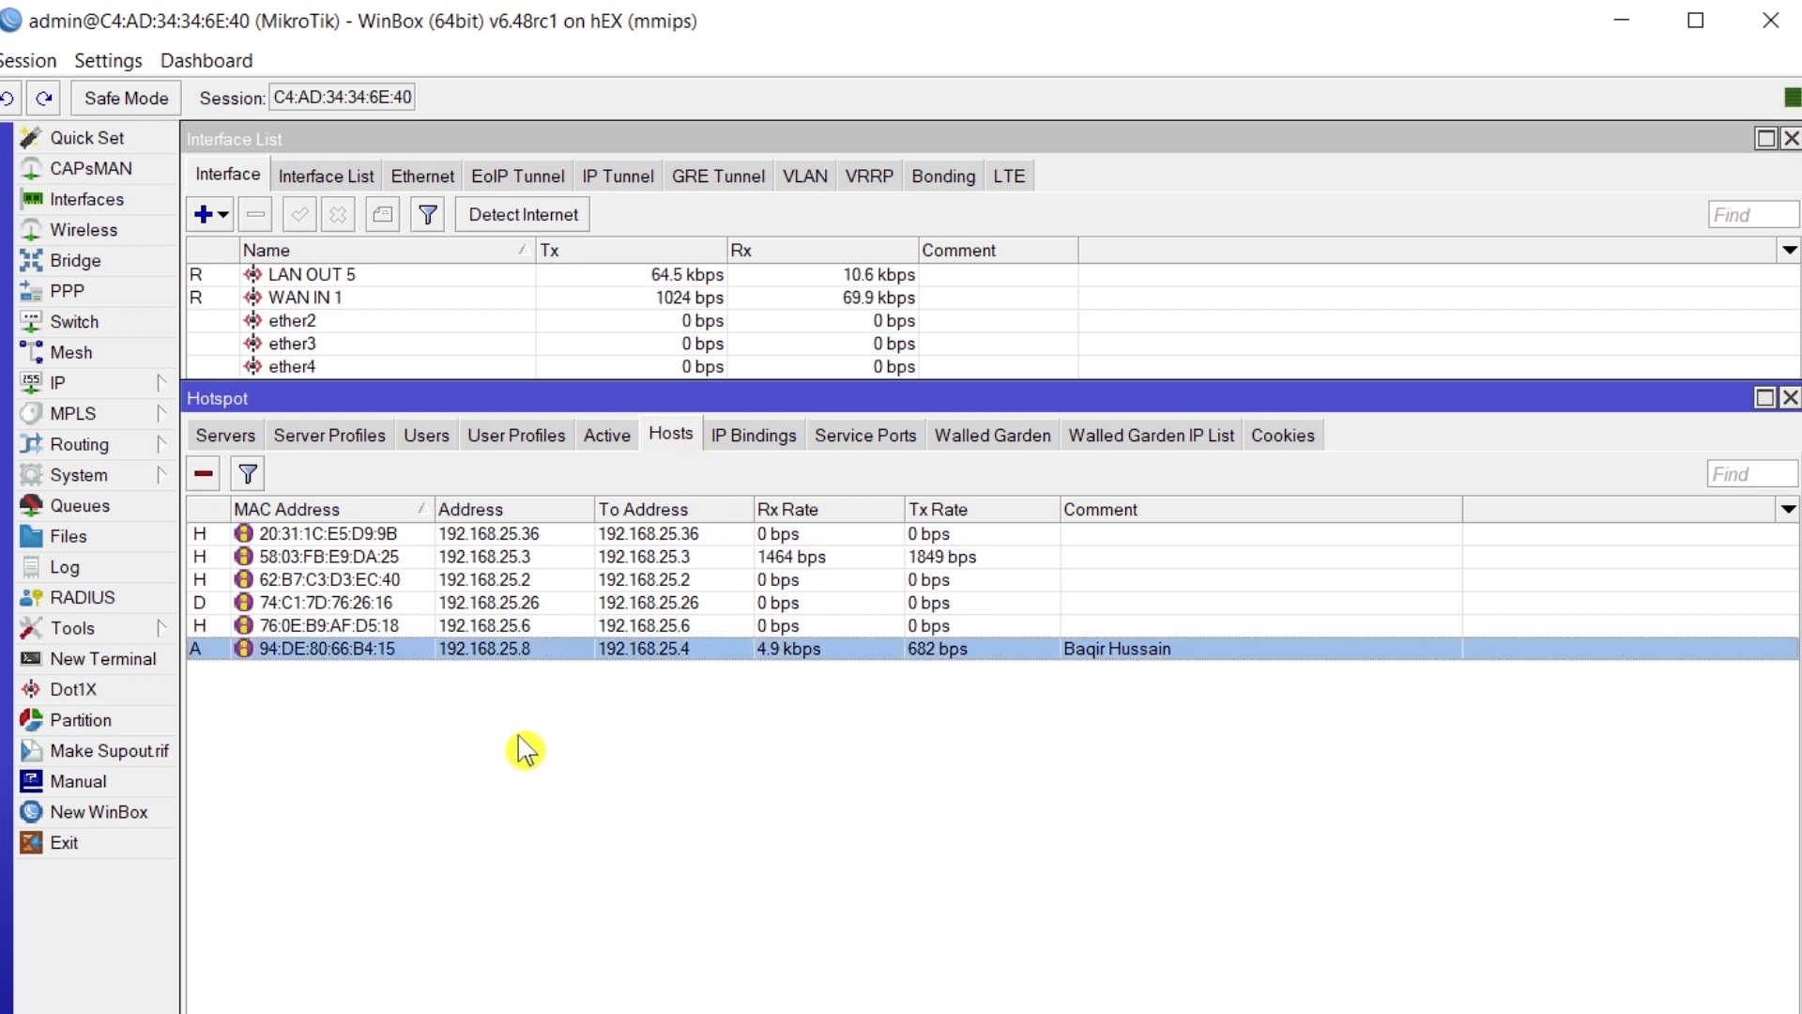
left_click(208, 477)
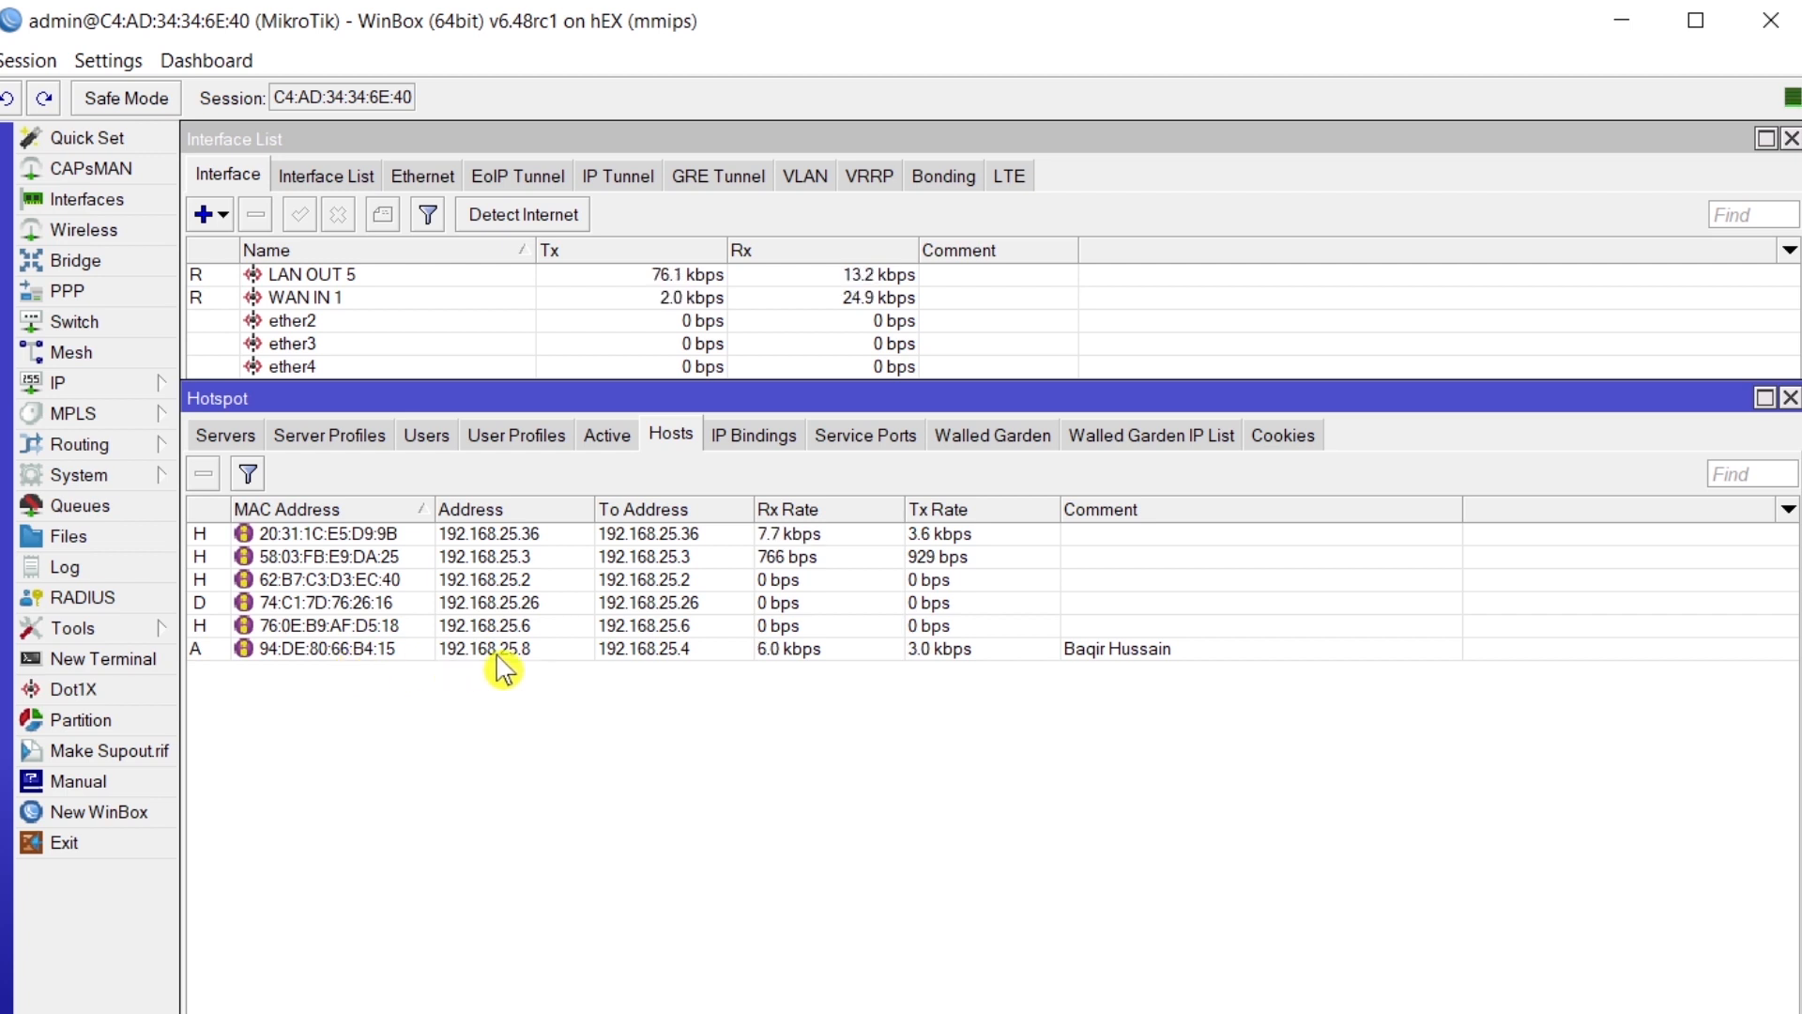
left_click(789, 654)
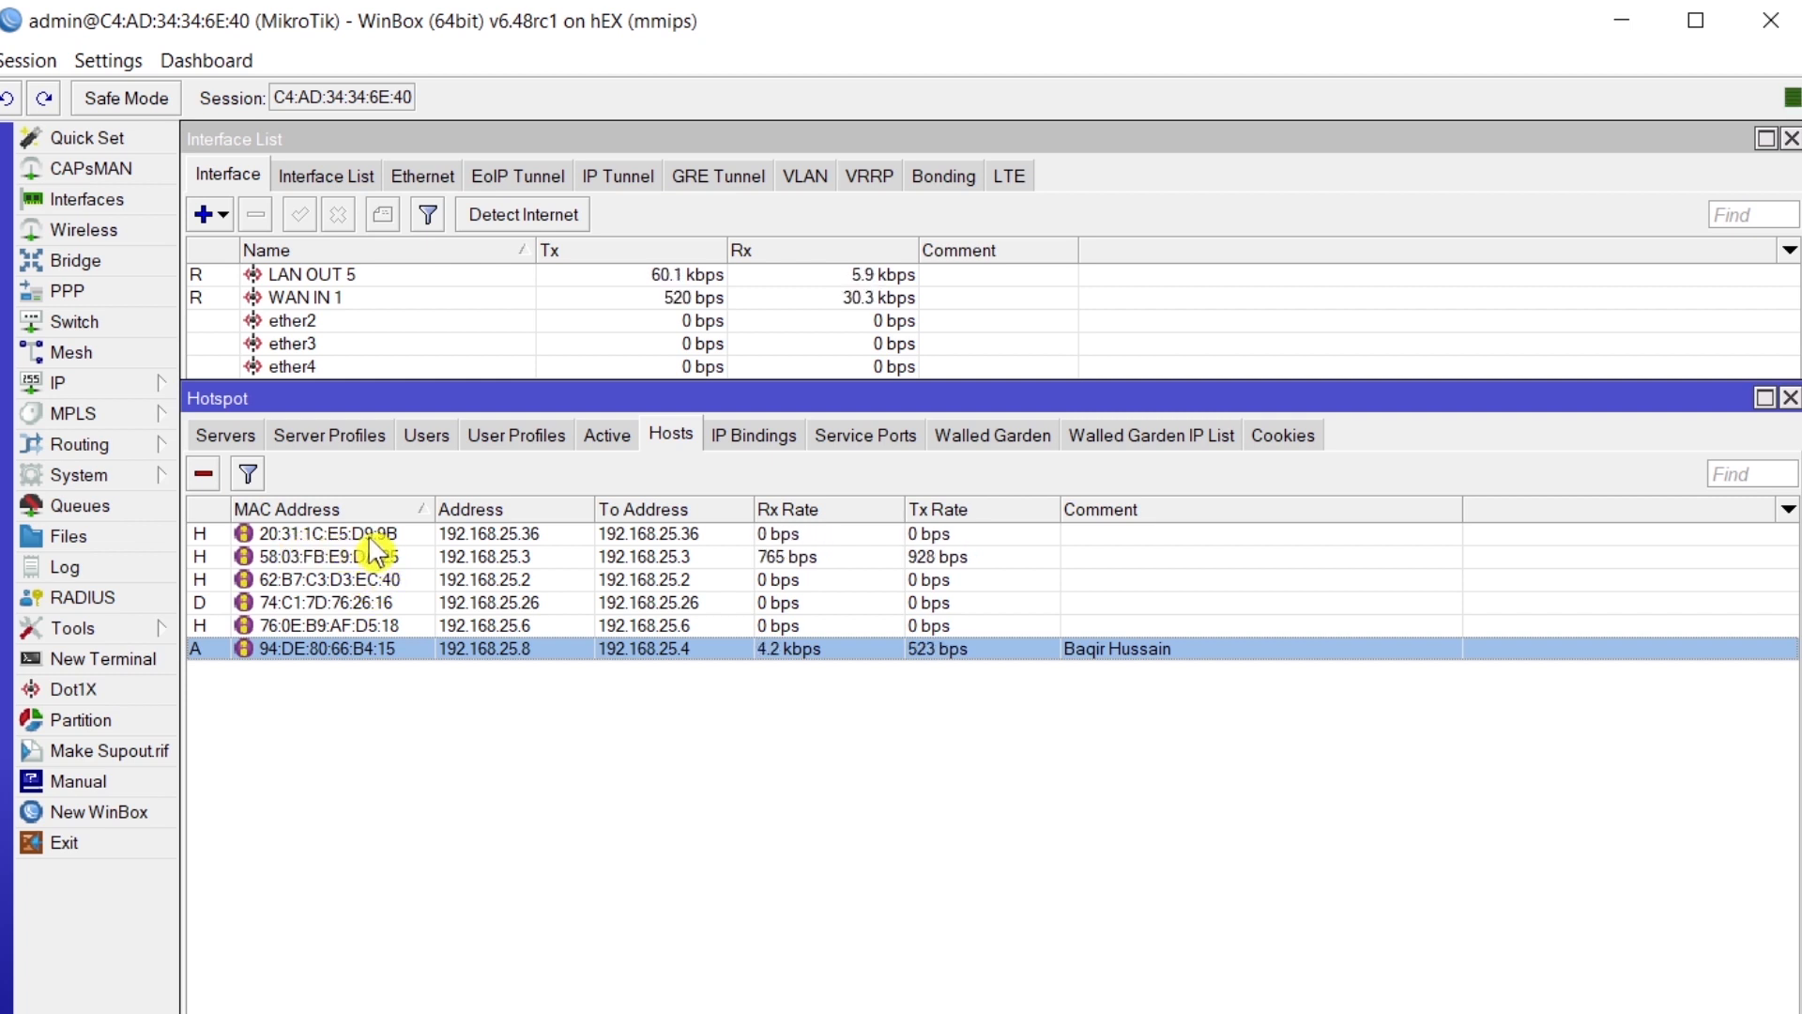
left_click(371, 535)
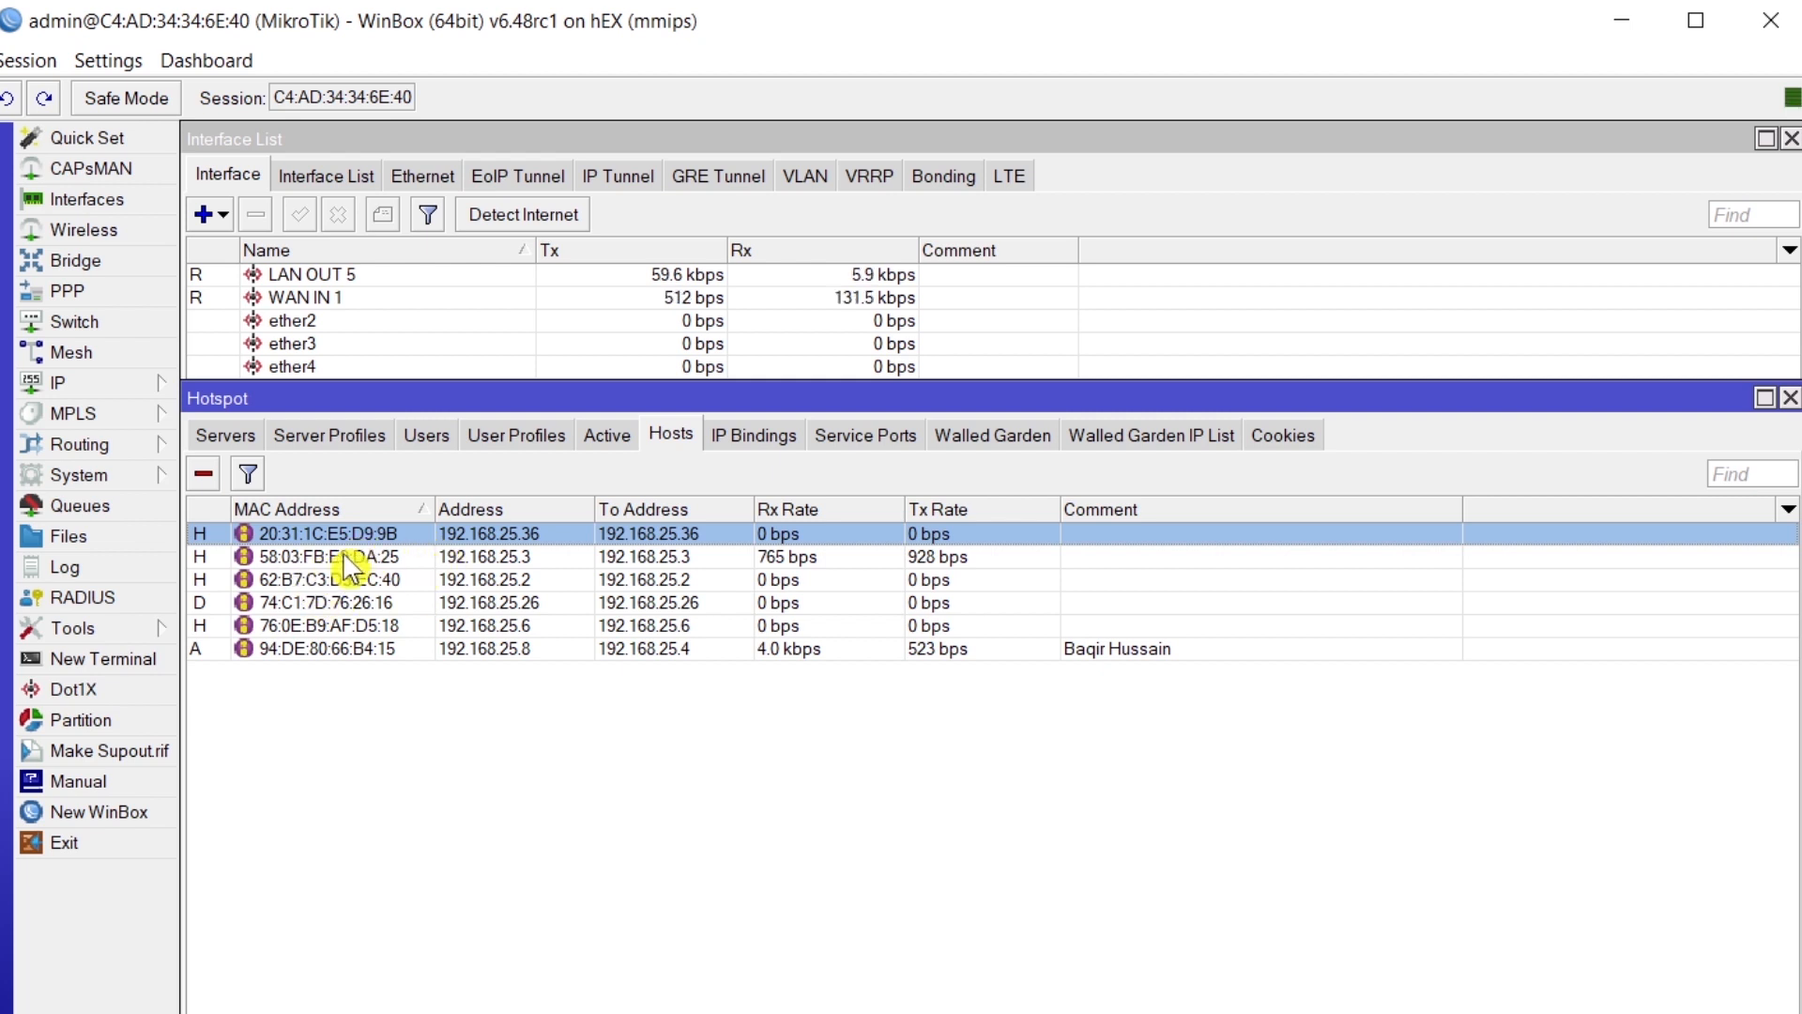
left_click(325, 649)
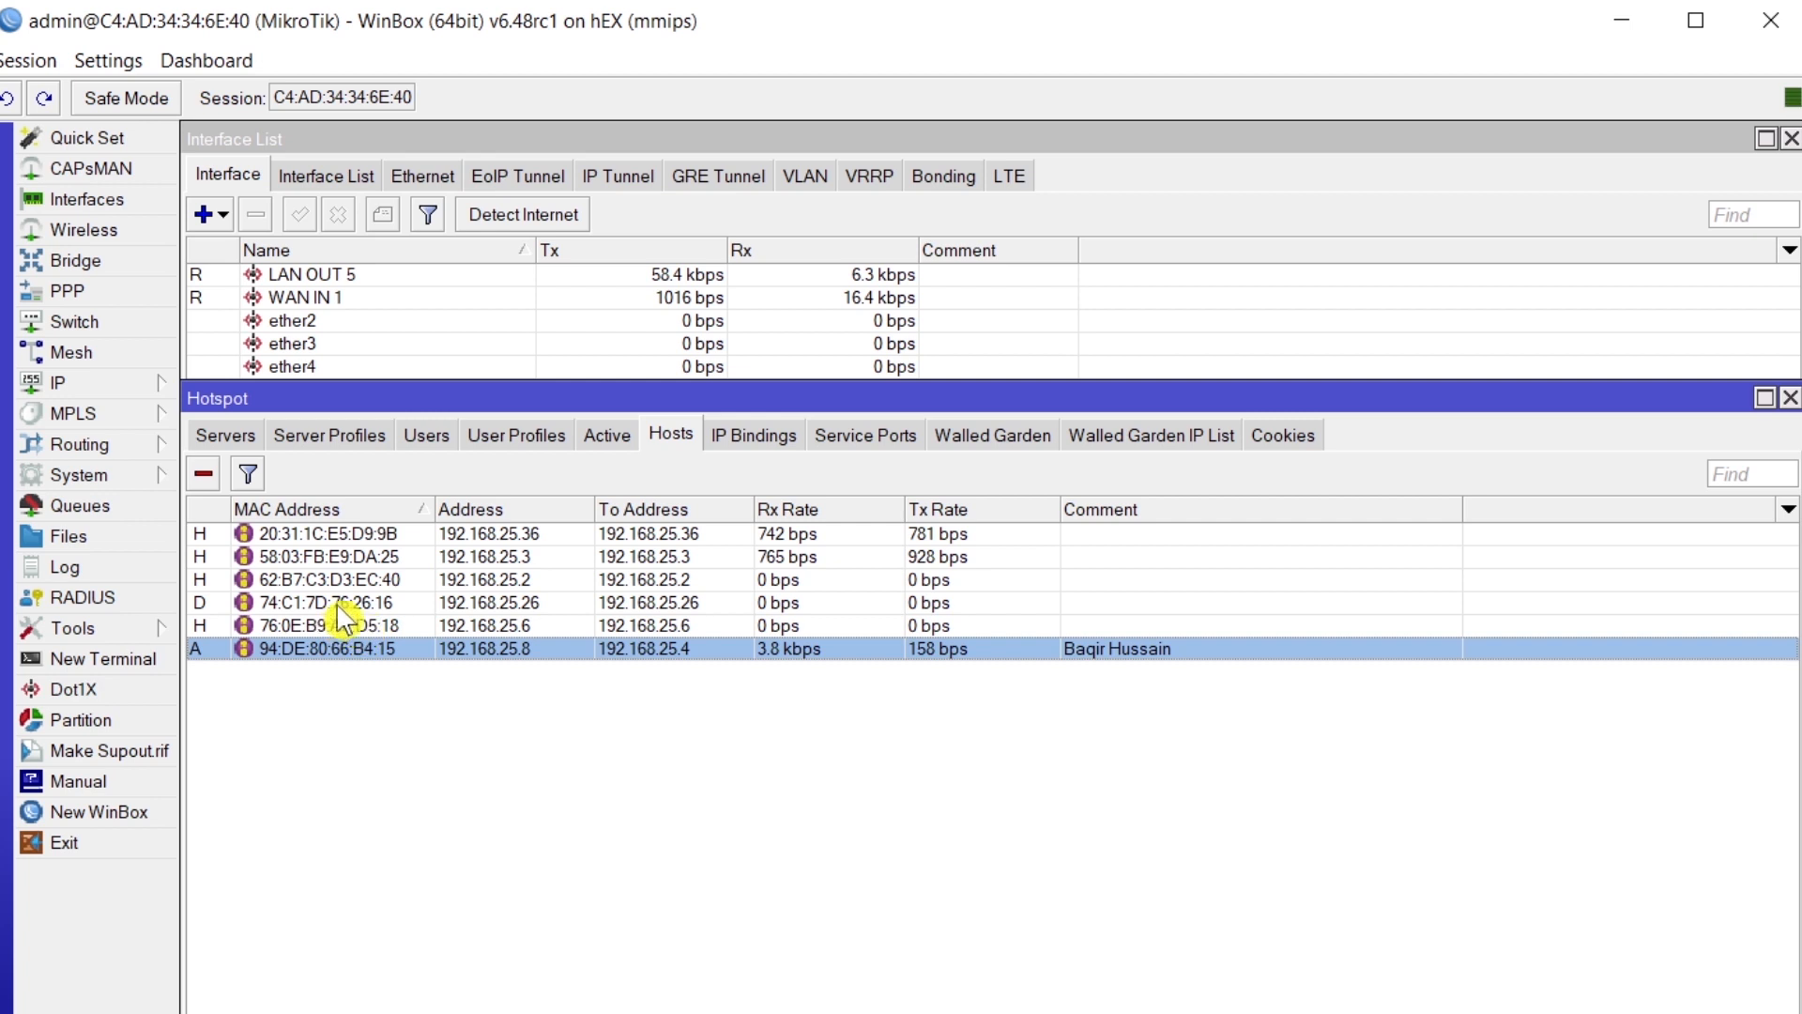
left_click(364, 535)
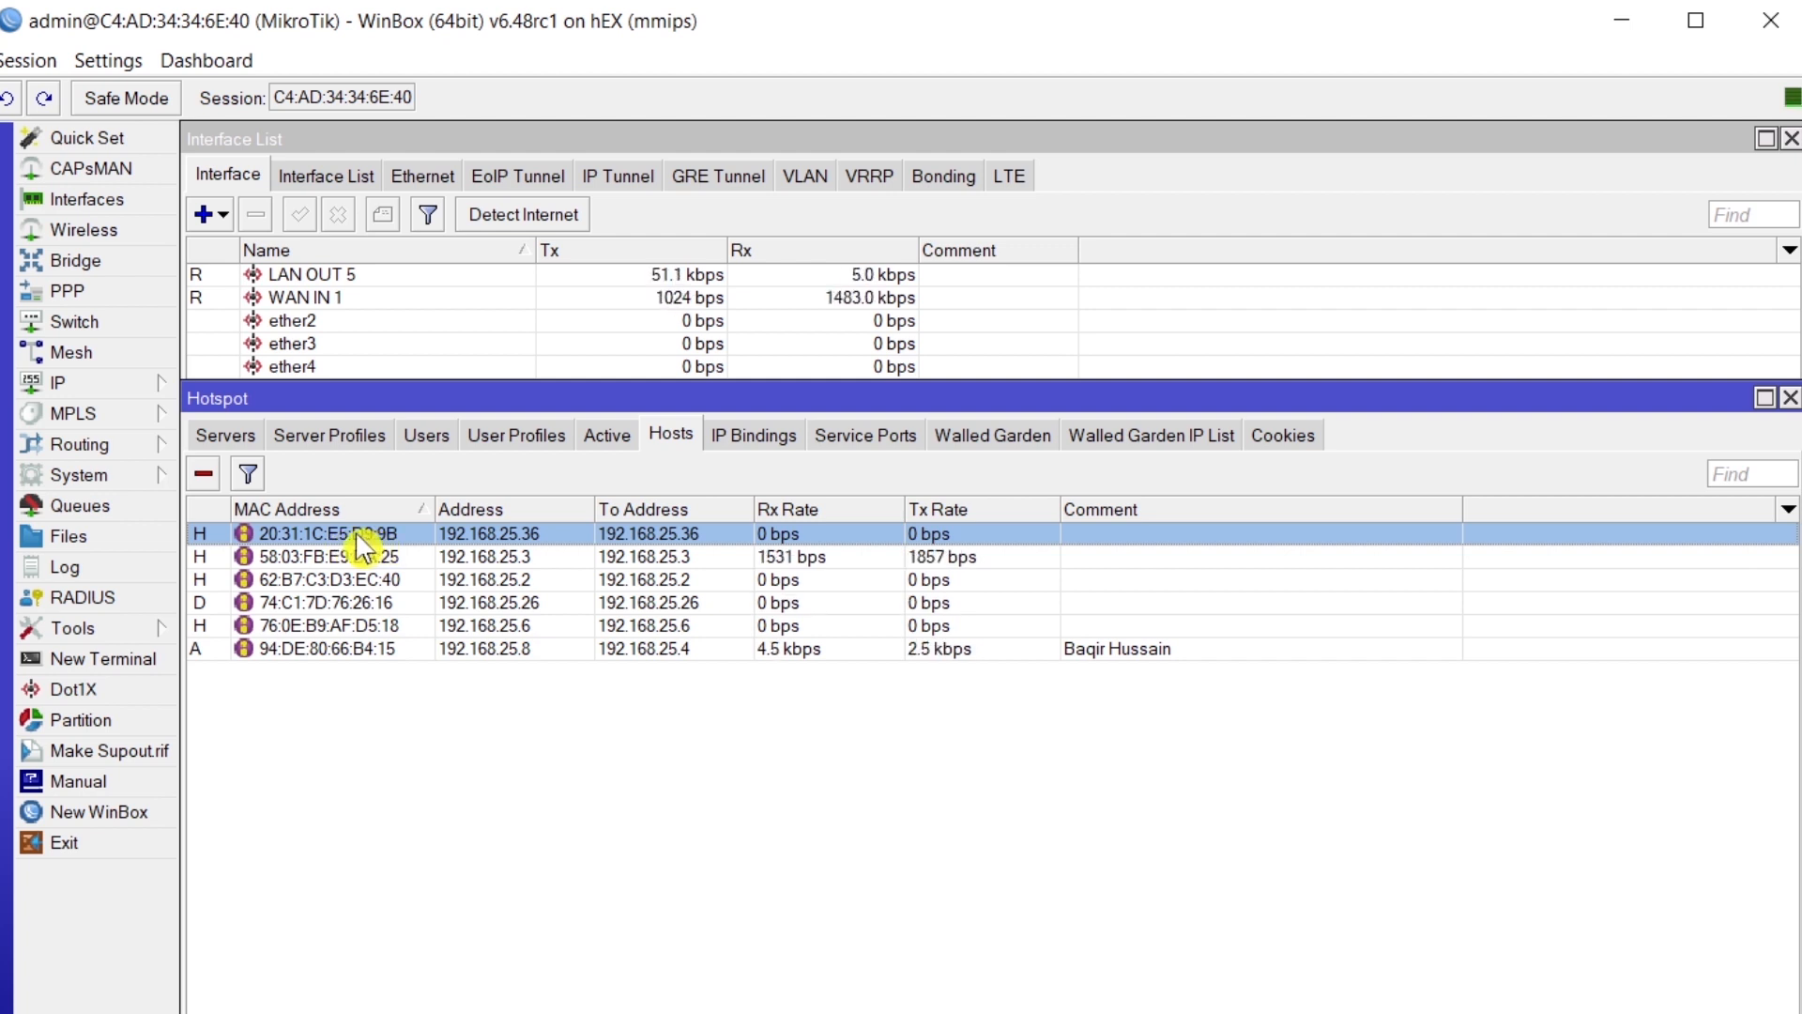
- Create a blocked IP binding for host 192.168.25.36 (20:31:1C:E5:D9:9B) from its host details
double_click(345, 544)
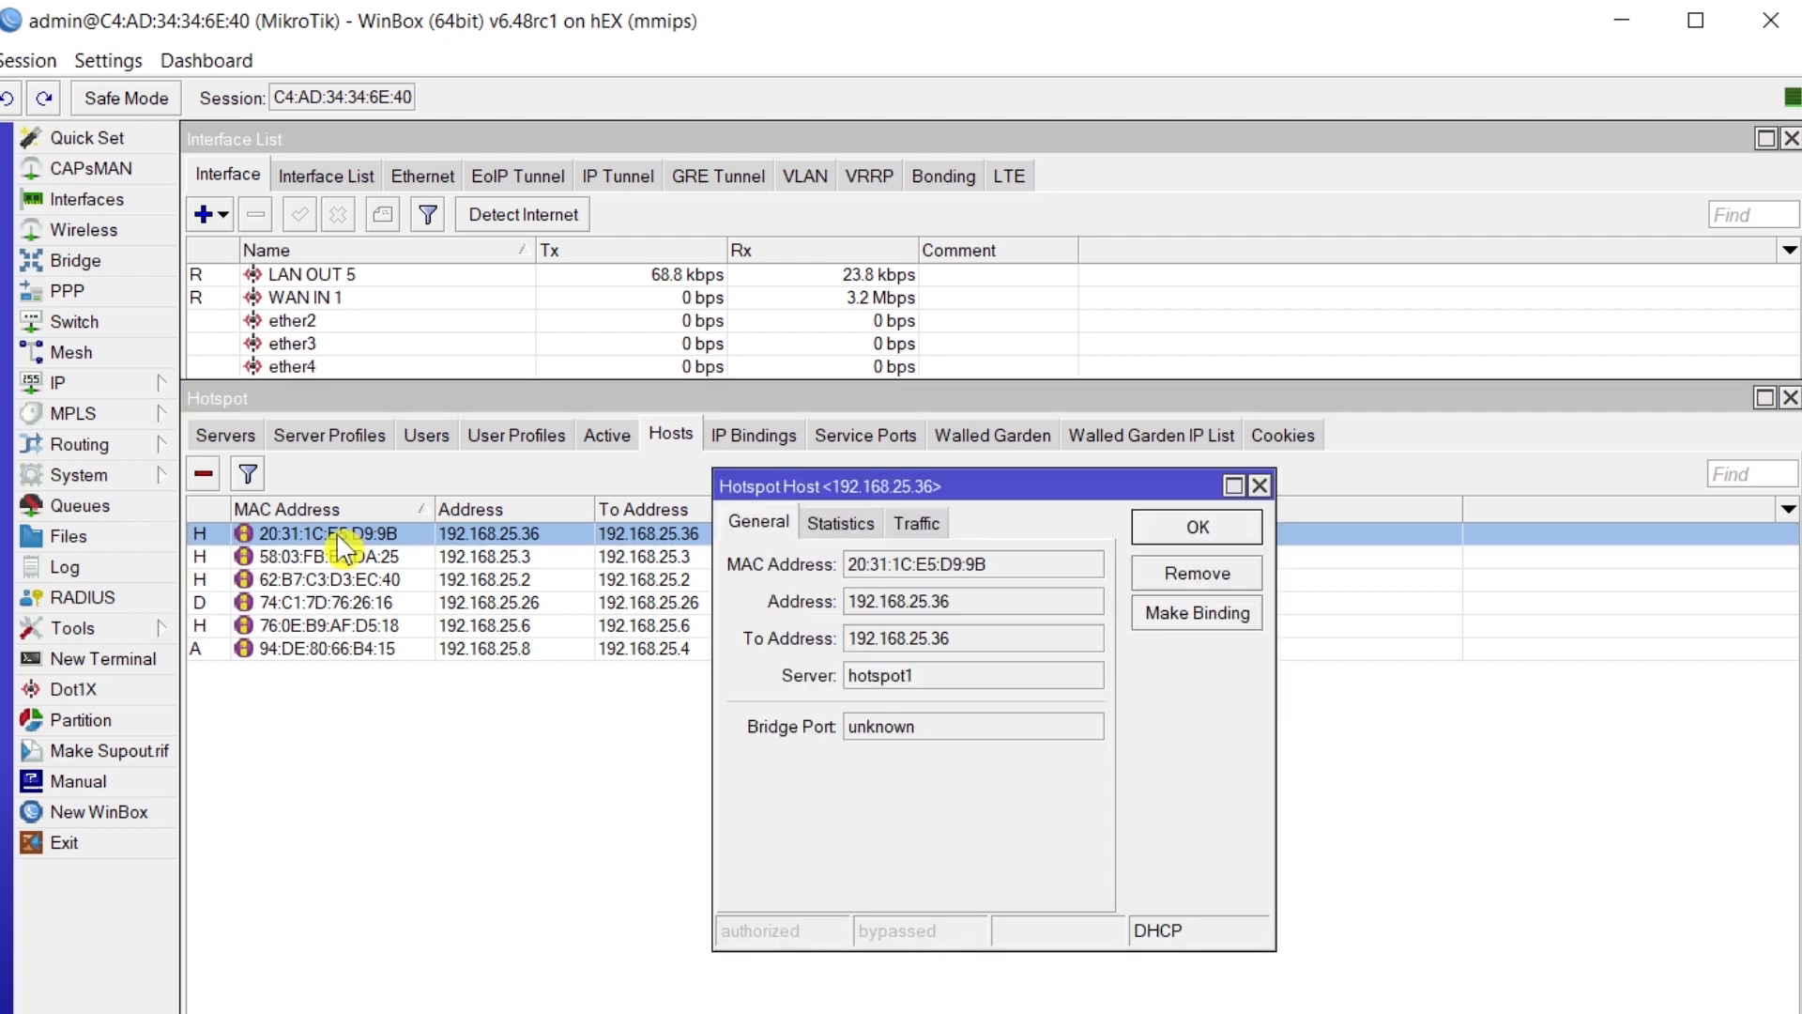
left_click_drag(1052, 495, 663, 484)
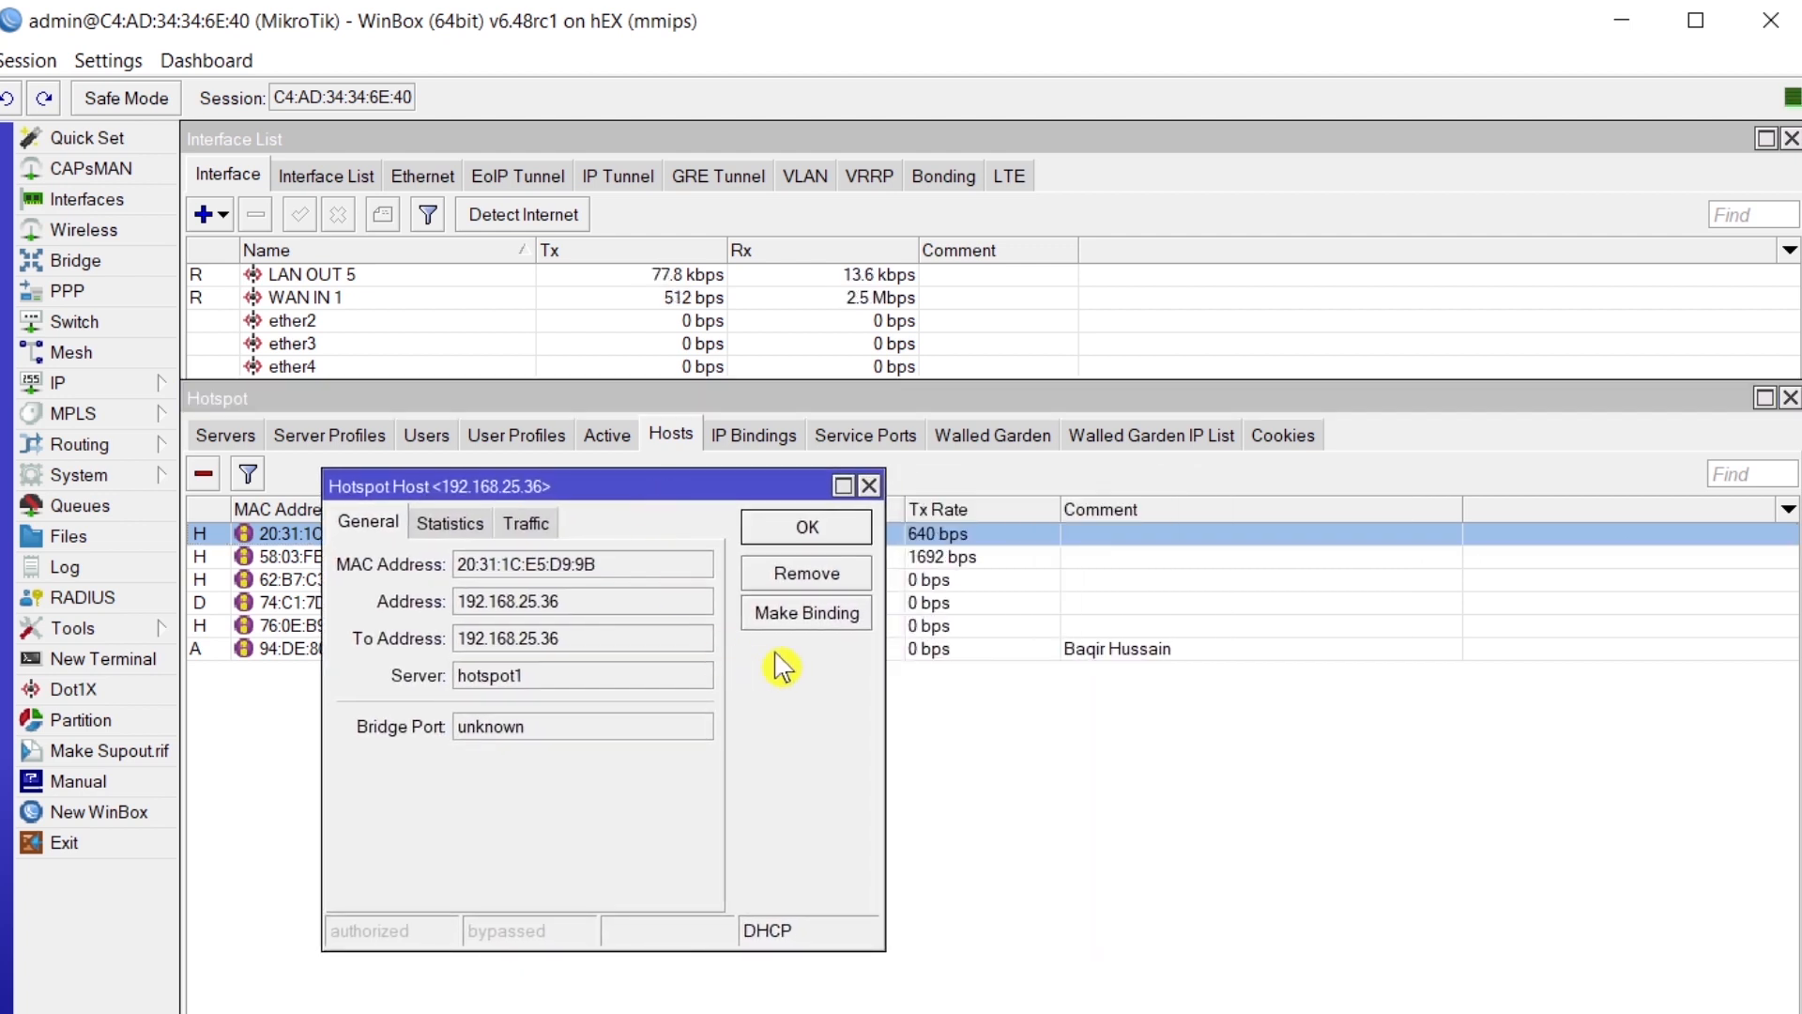
left_click(828, 617)
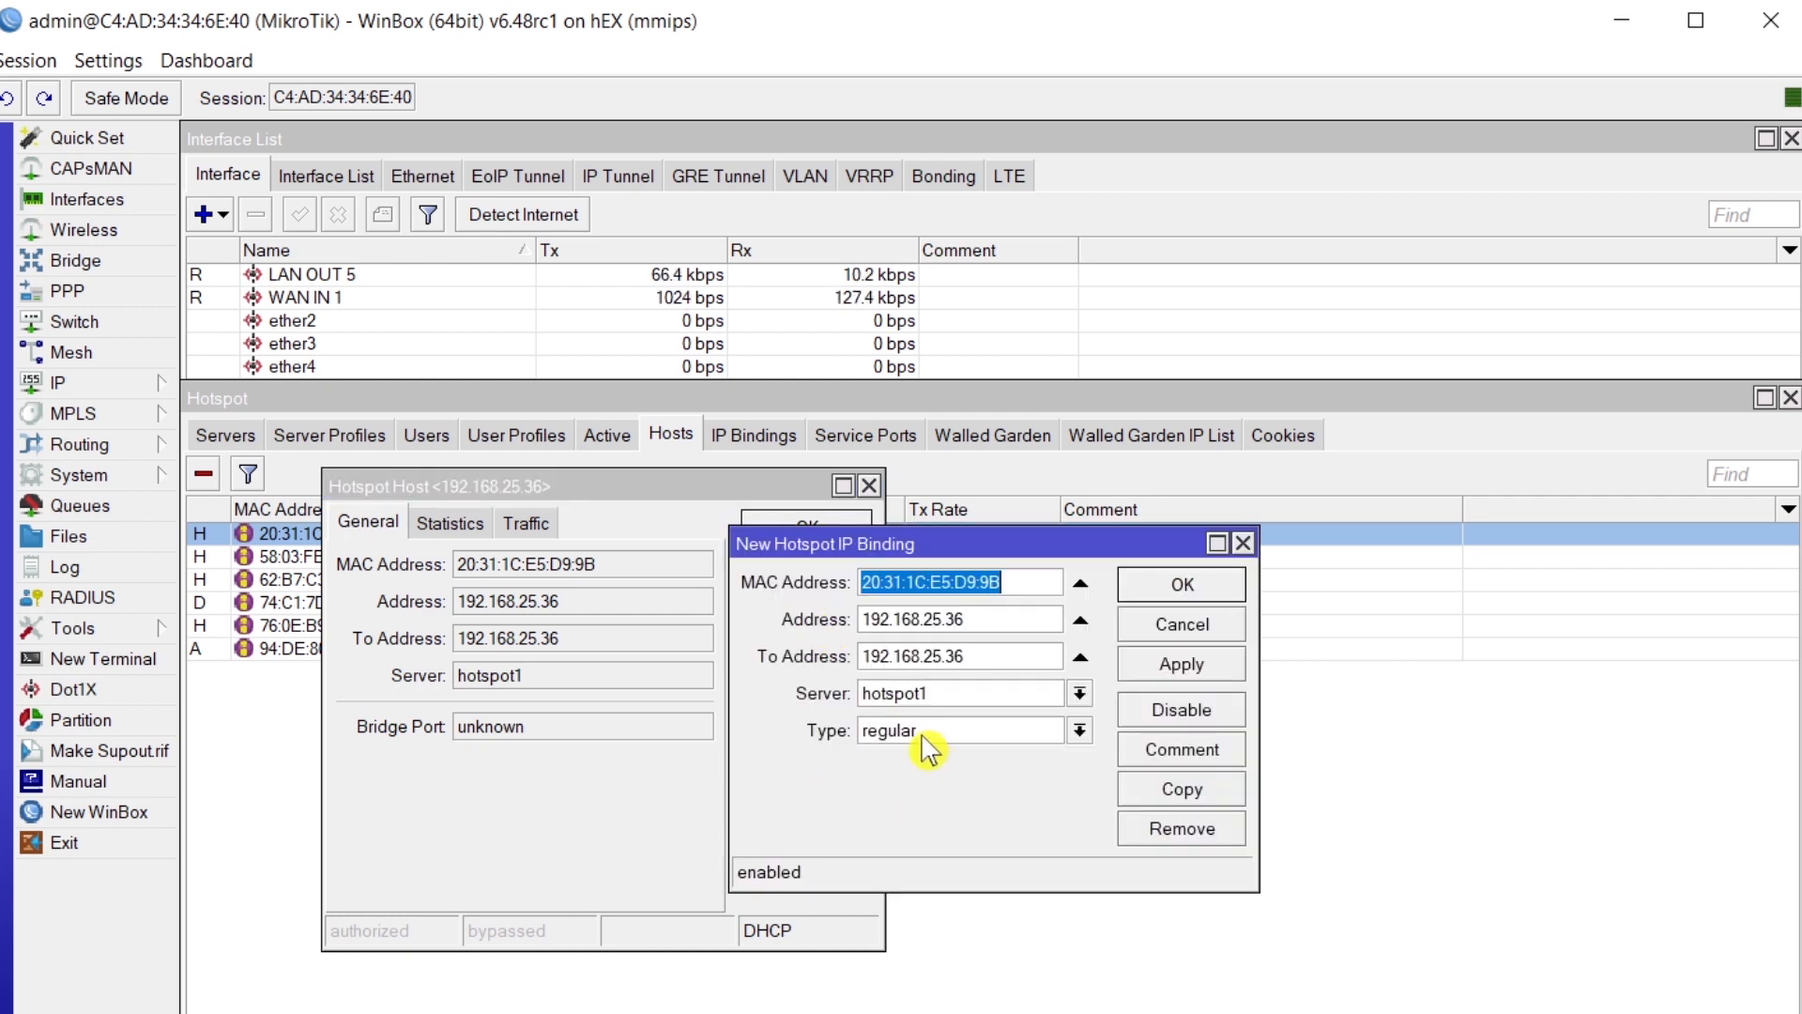
left_click(924, 740)
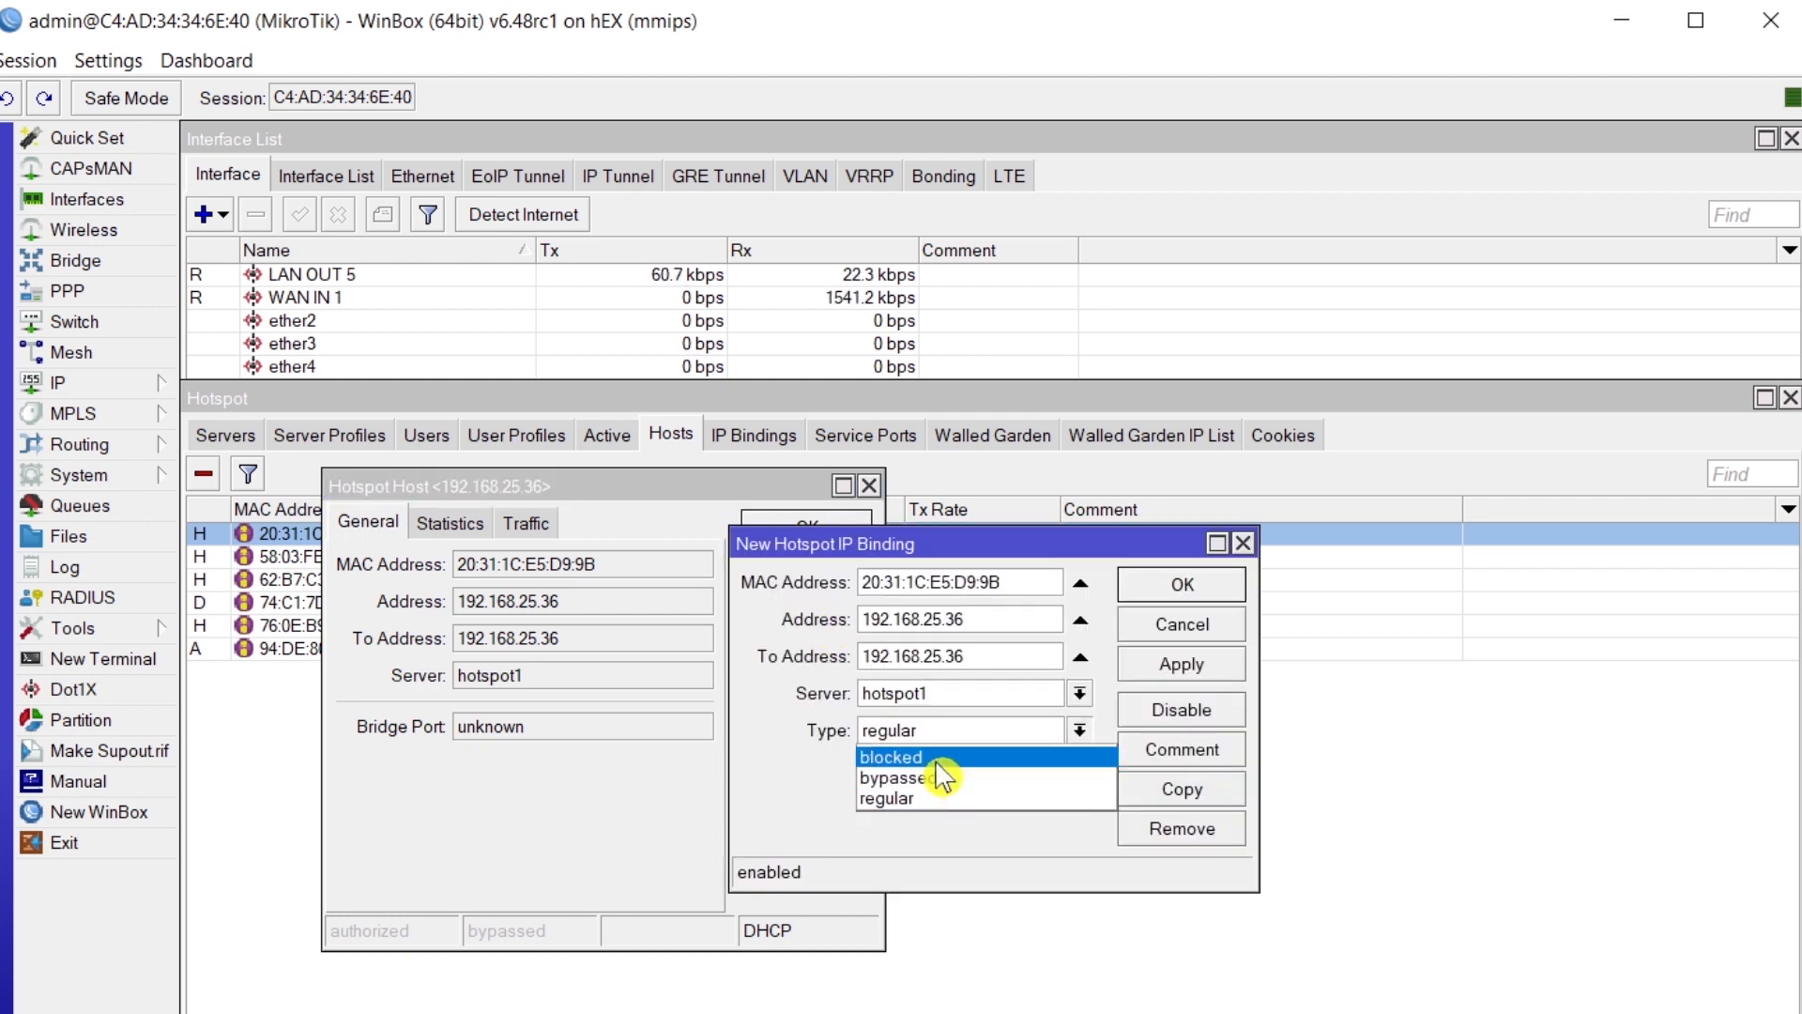
left_click(938, 761)
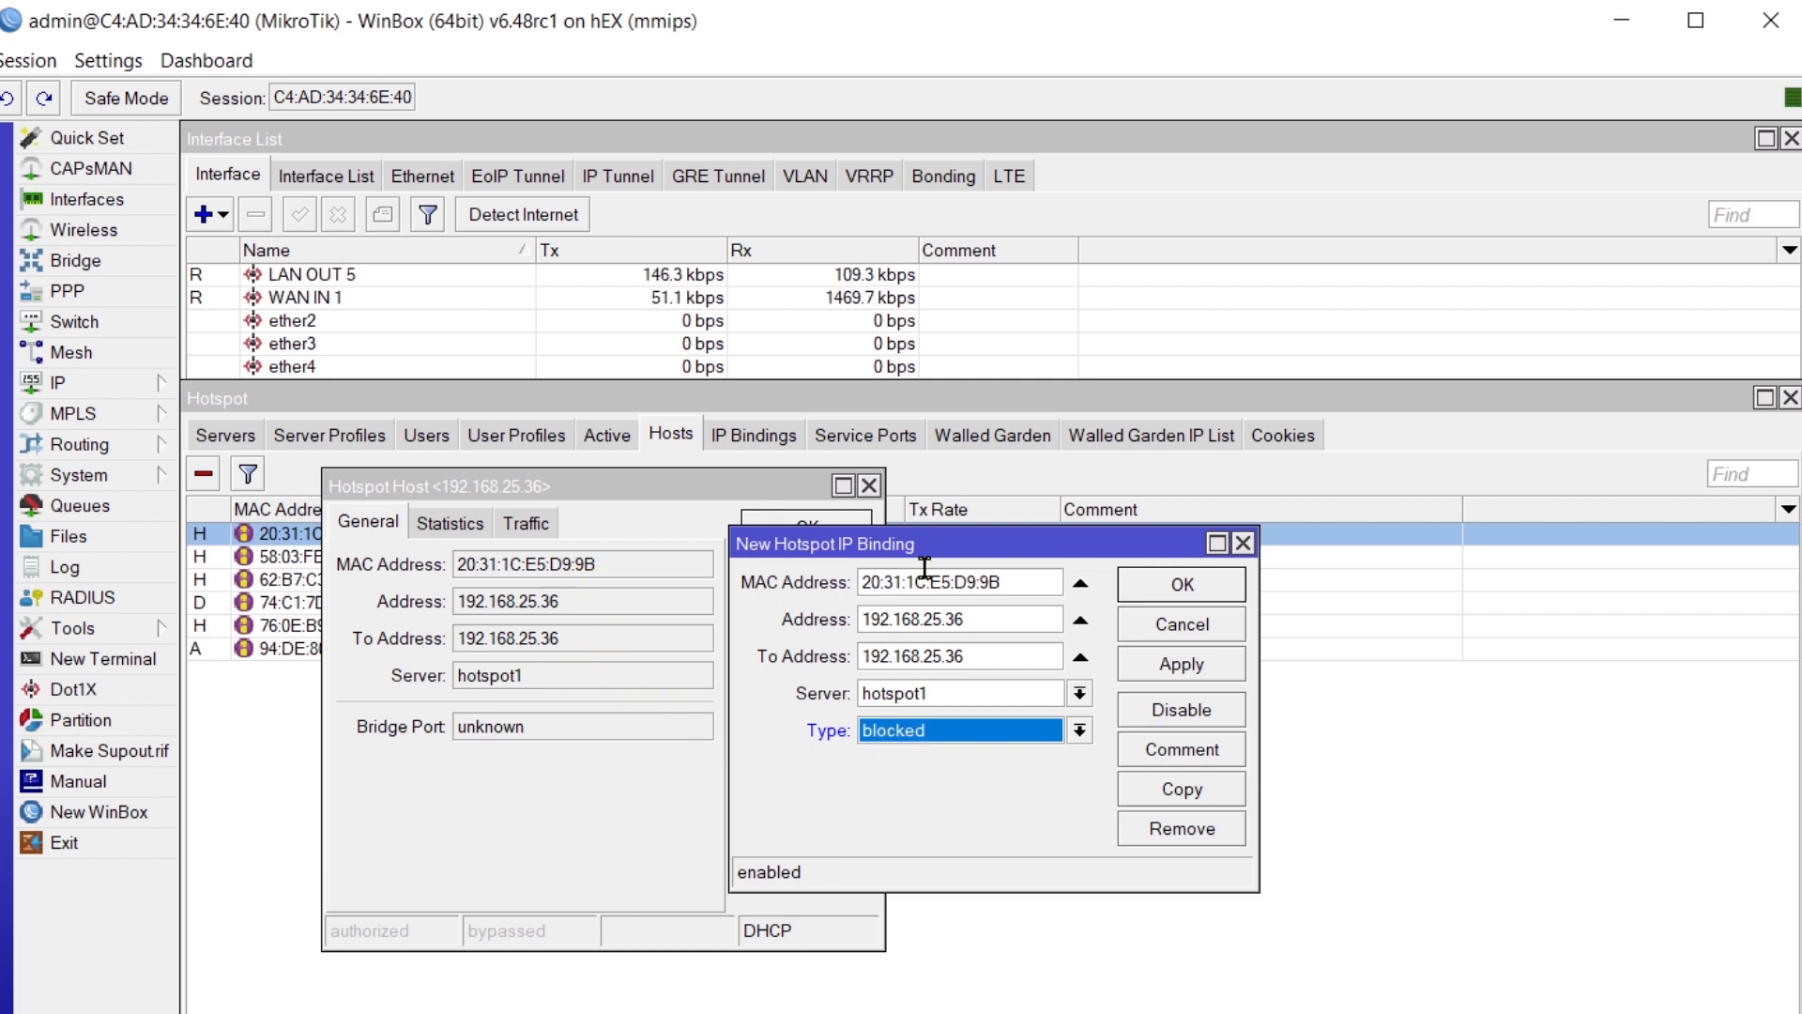
left_click(1182, 666)
left_click(1184, 586)
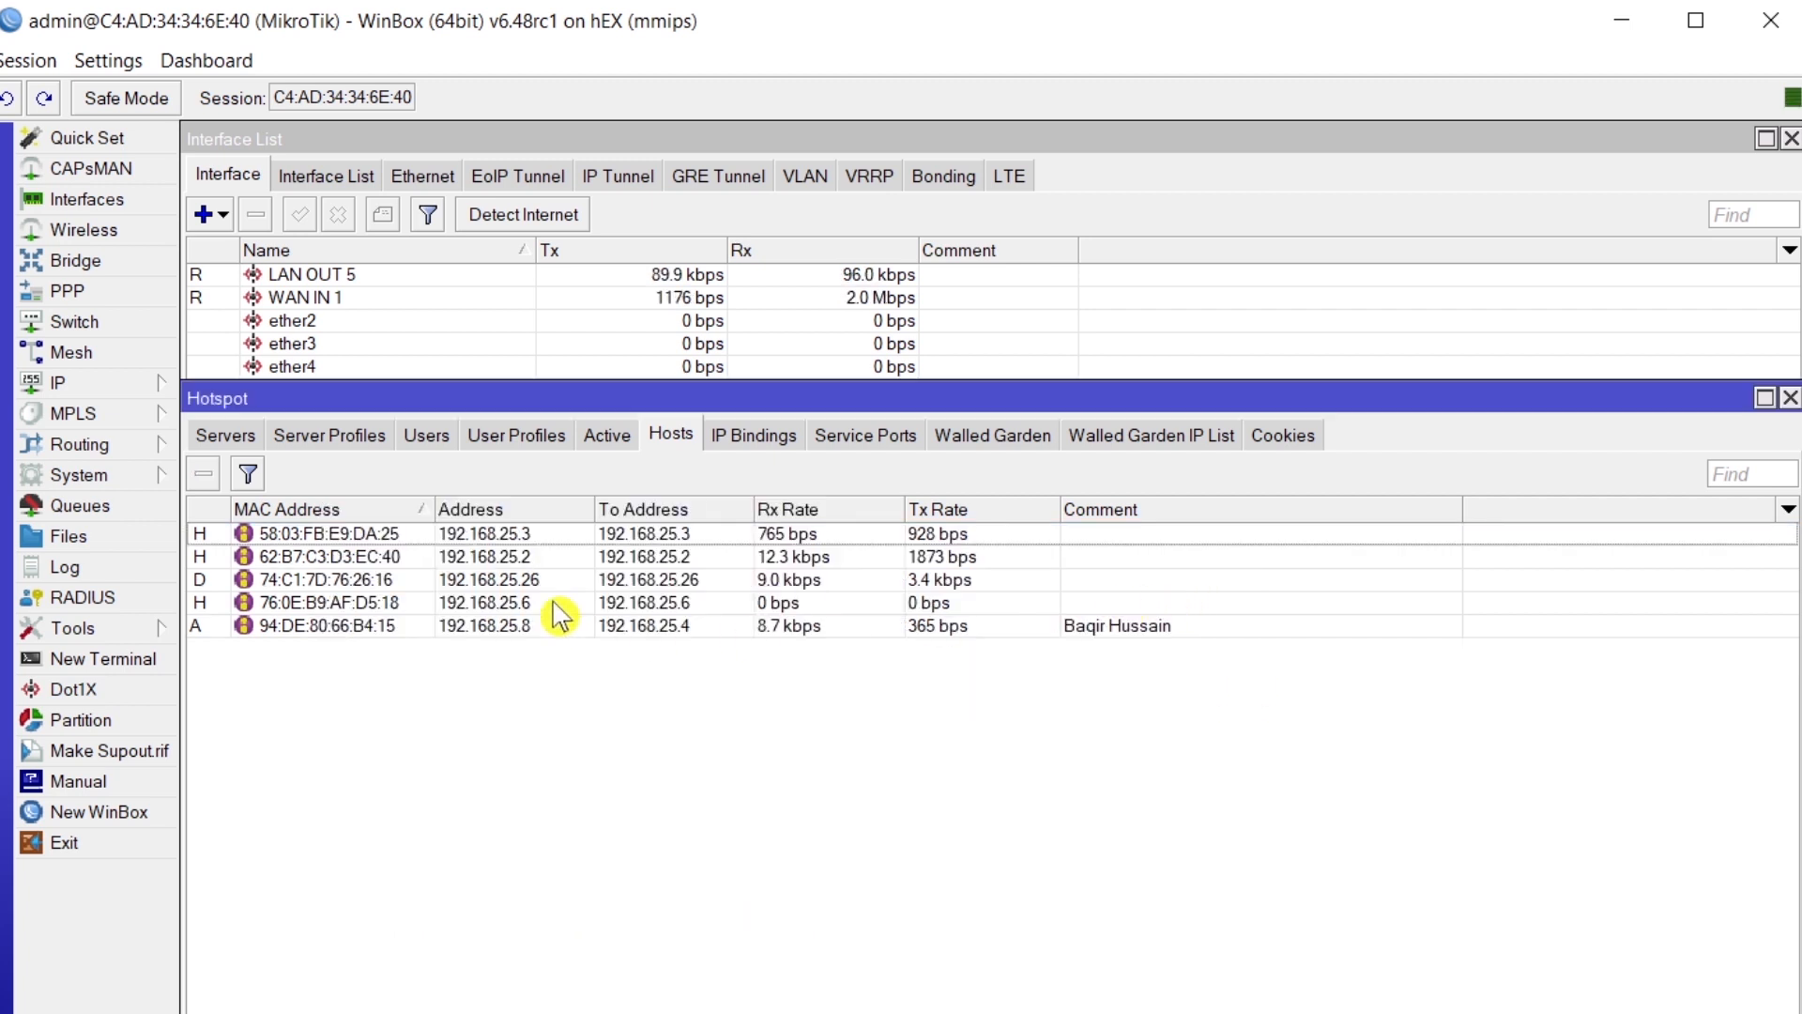
- Make blocked IP bindings for hosts 192.168.25.3 and 192.168.25.2
double_click(348, 535)
left_click(805, 610)
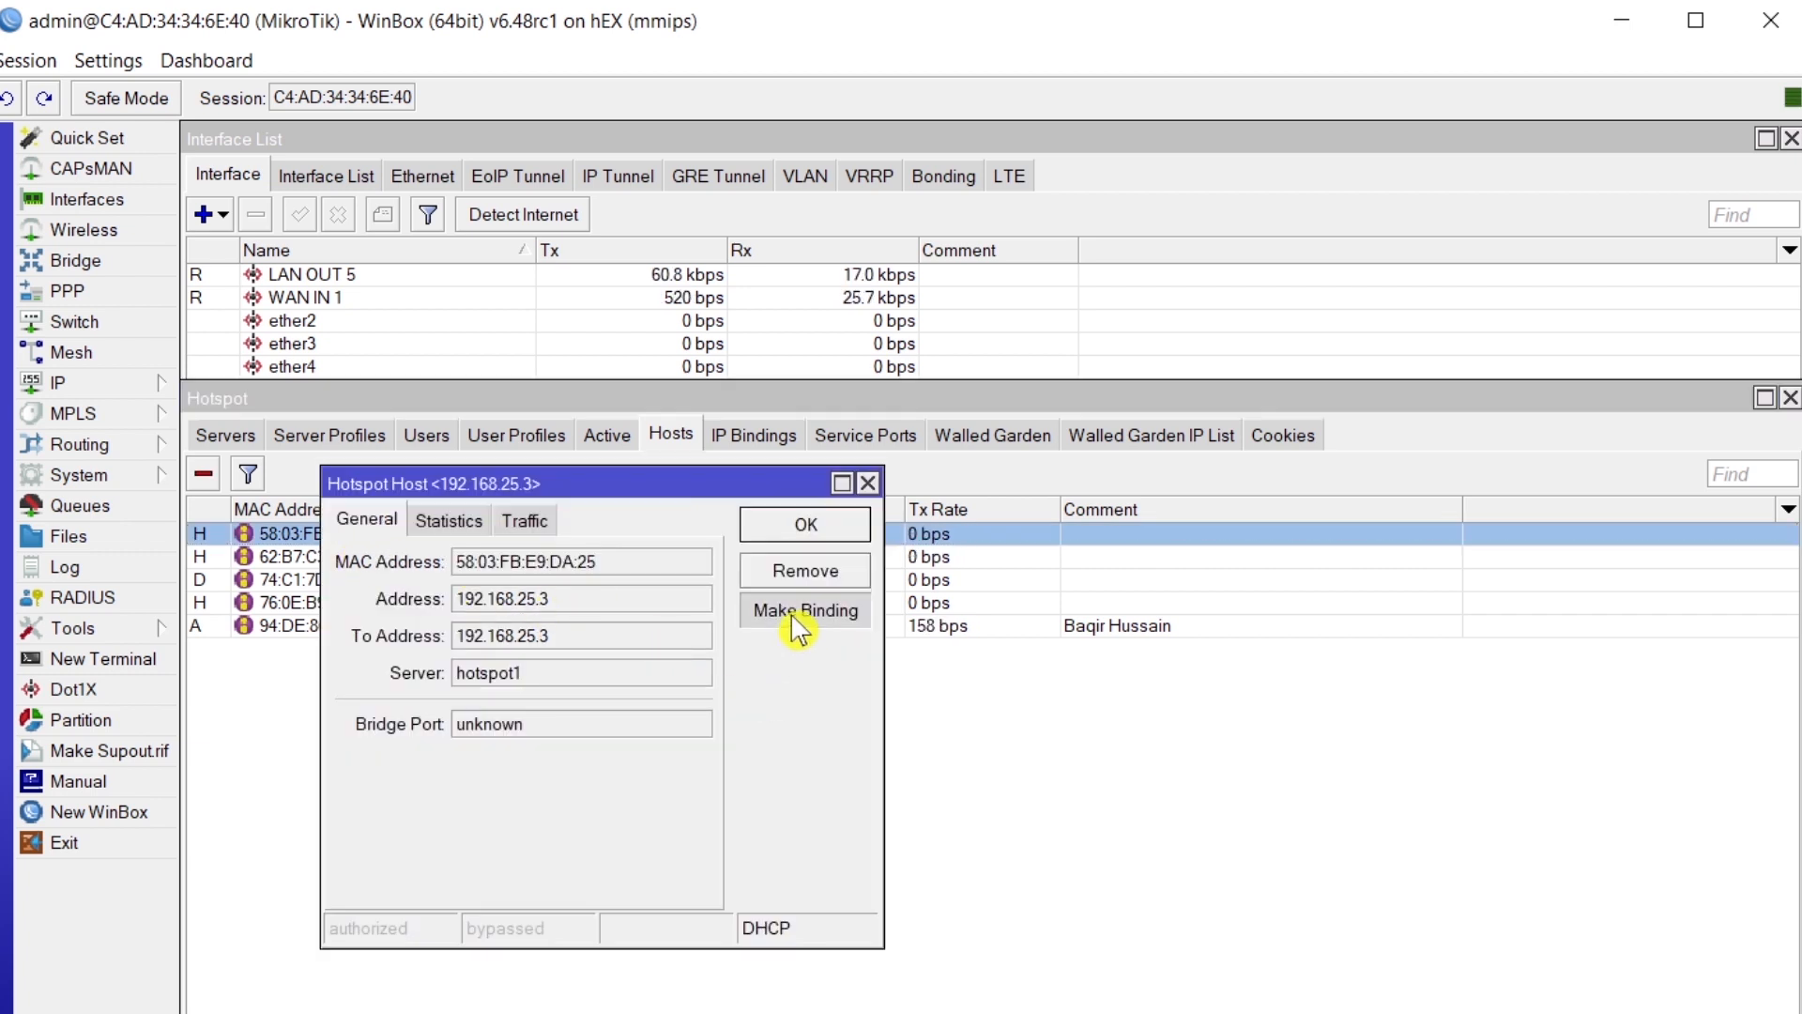
left_click(908, 732)
left_click(925, 751)
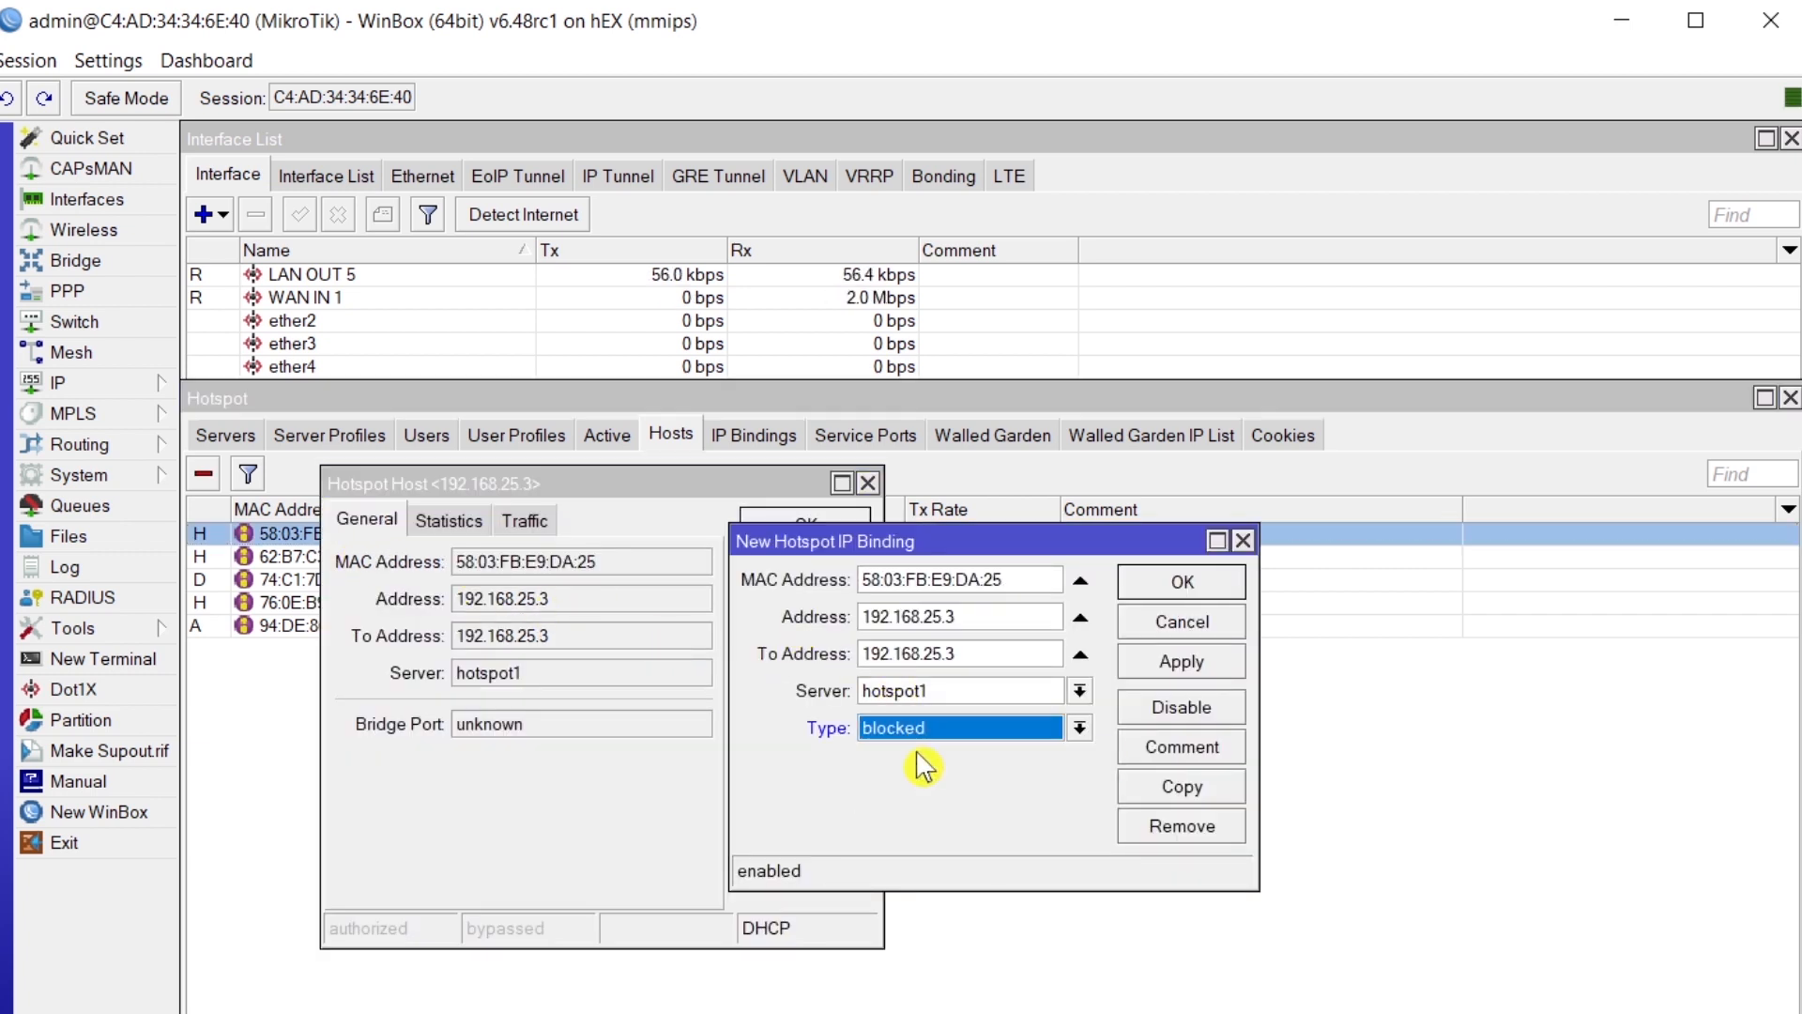
left_click(1192, 670)
left_click(1182, 582)
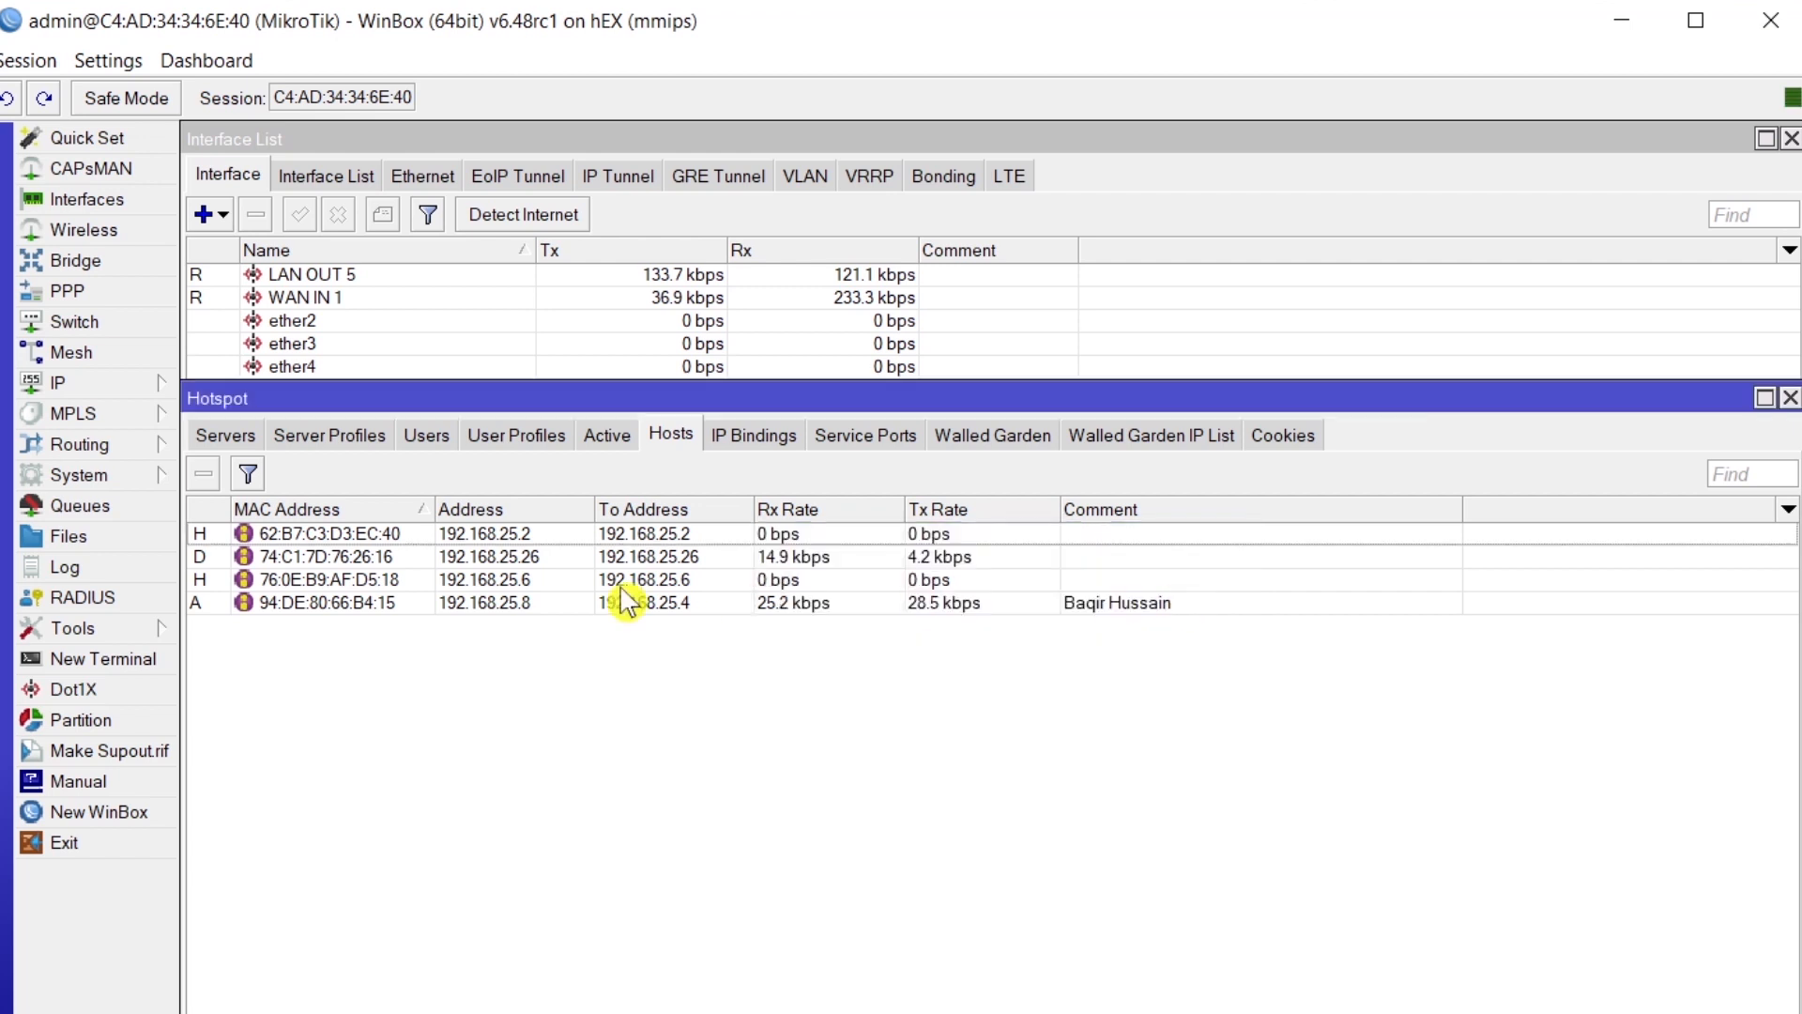
double_click(346, 539)
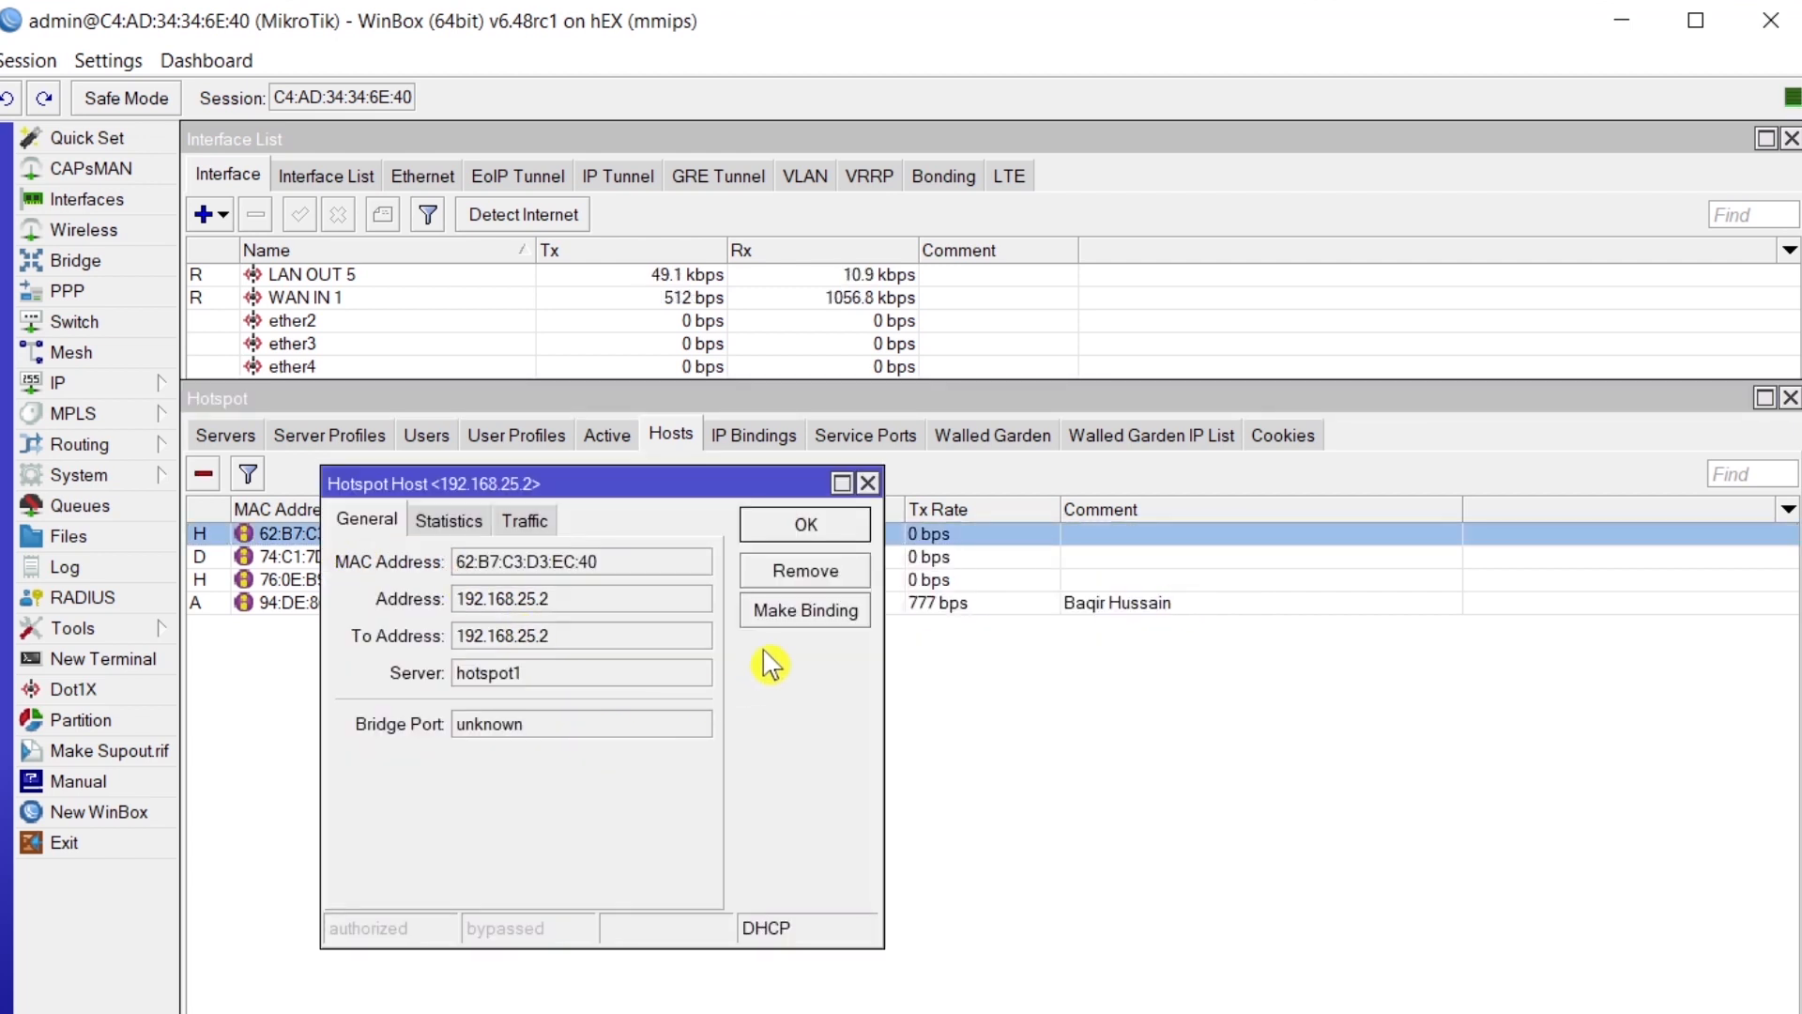
left_click(793, 612)
left_click(925, 730)
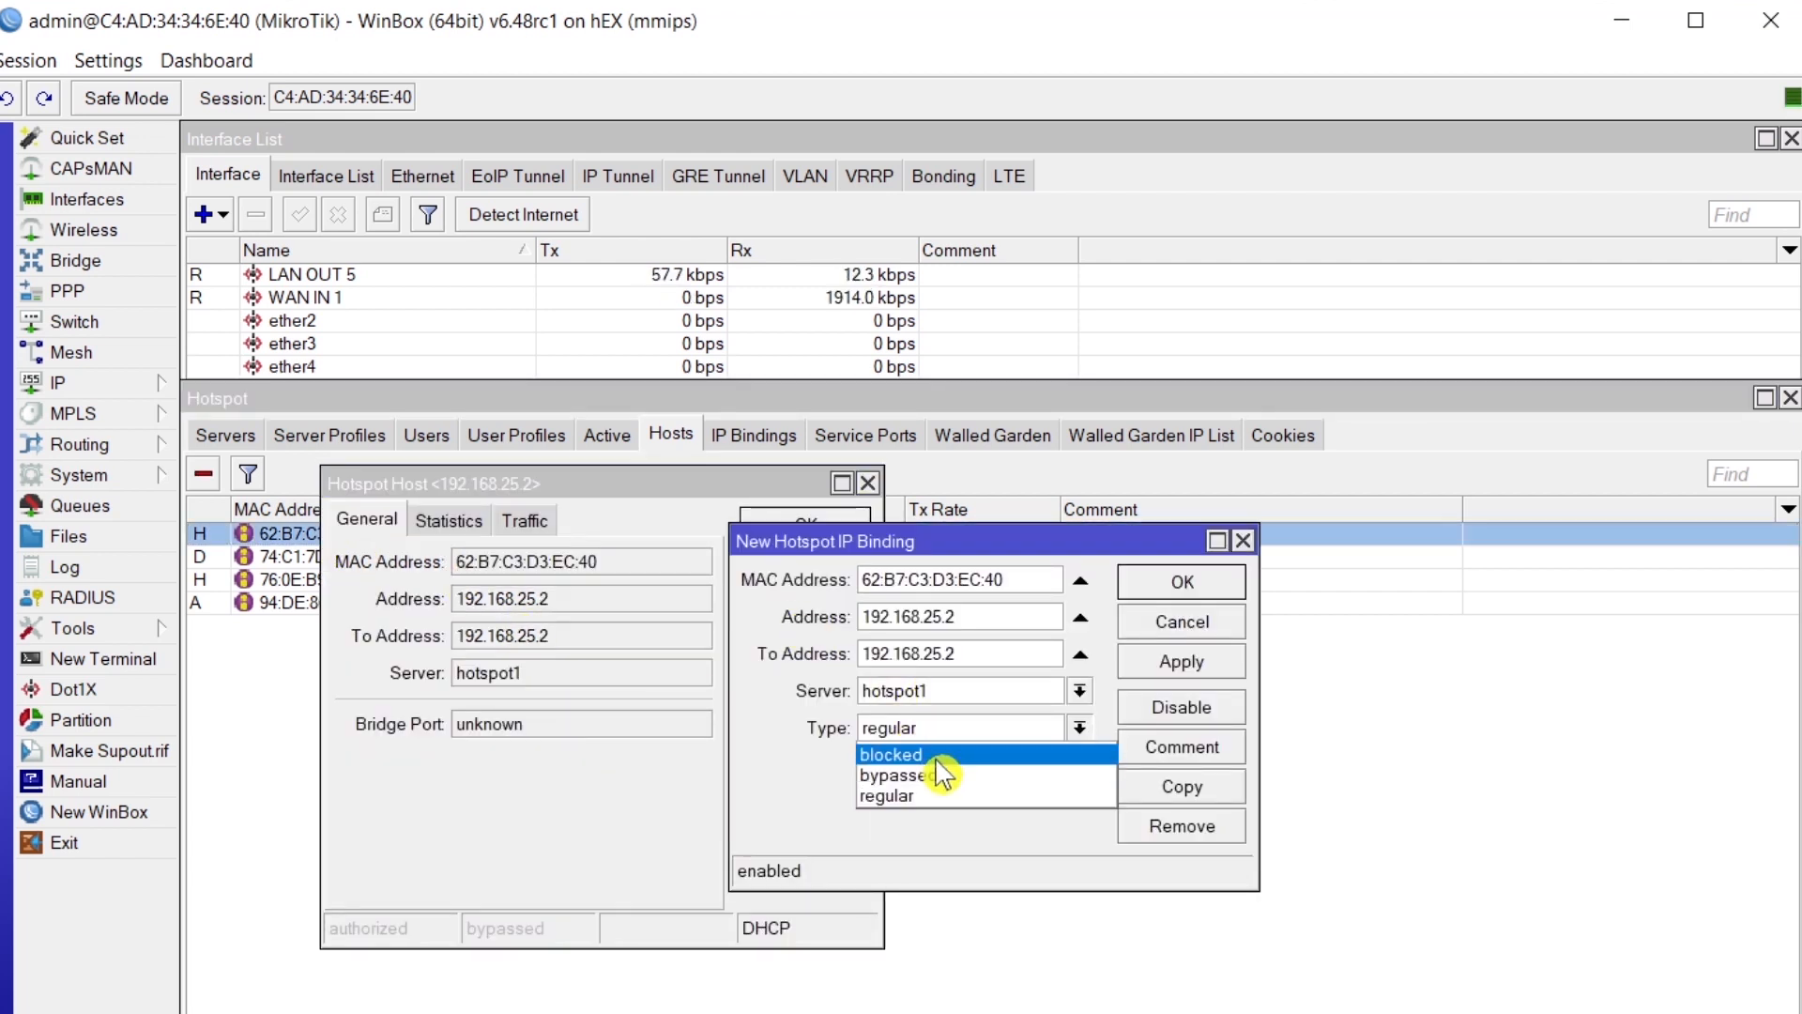
left_click(934, 756)
left_click(1178, 660)
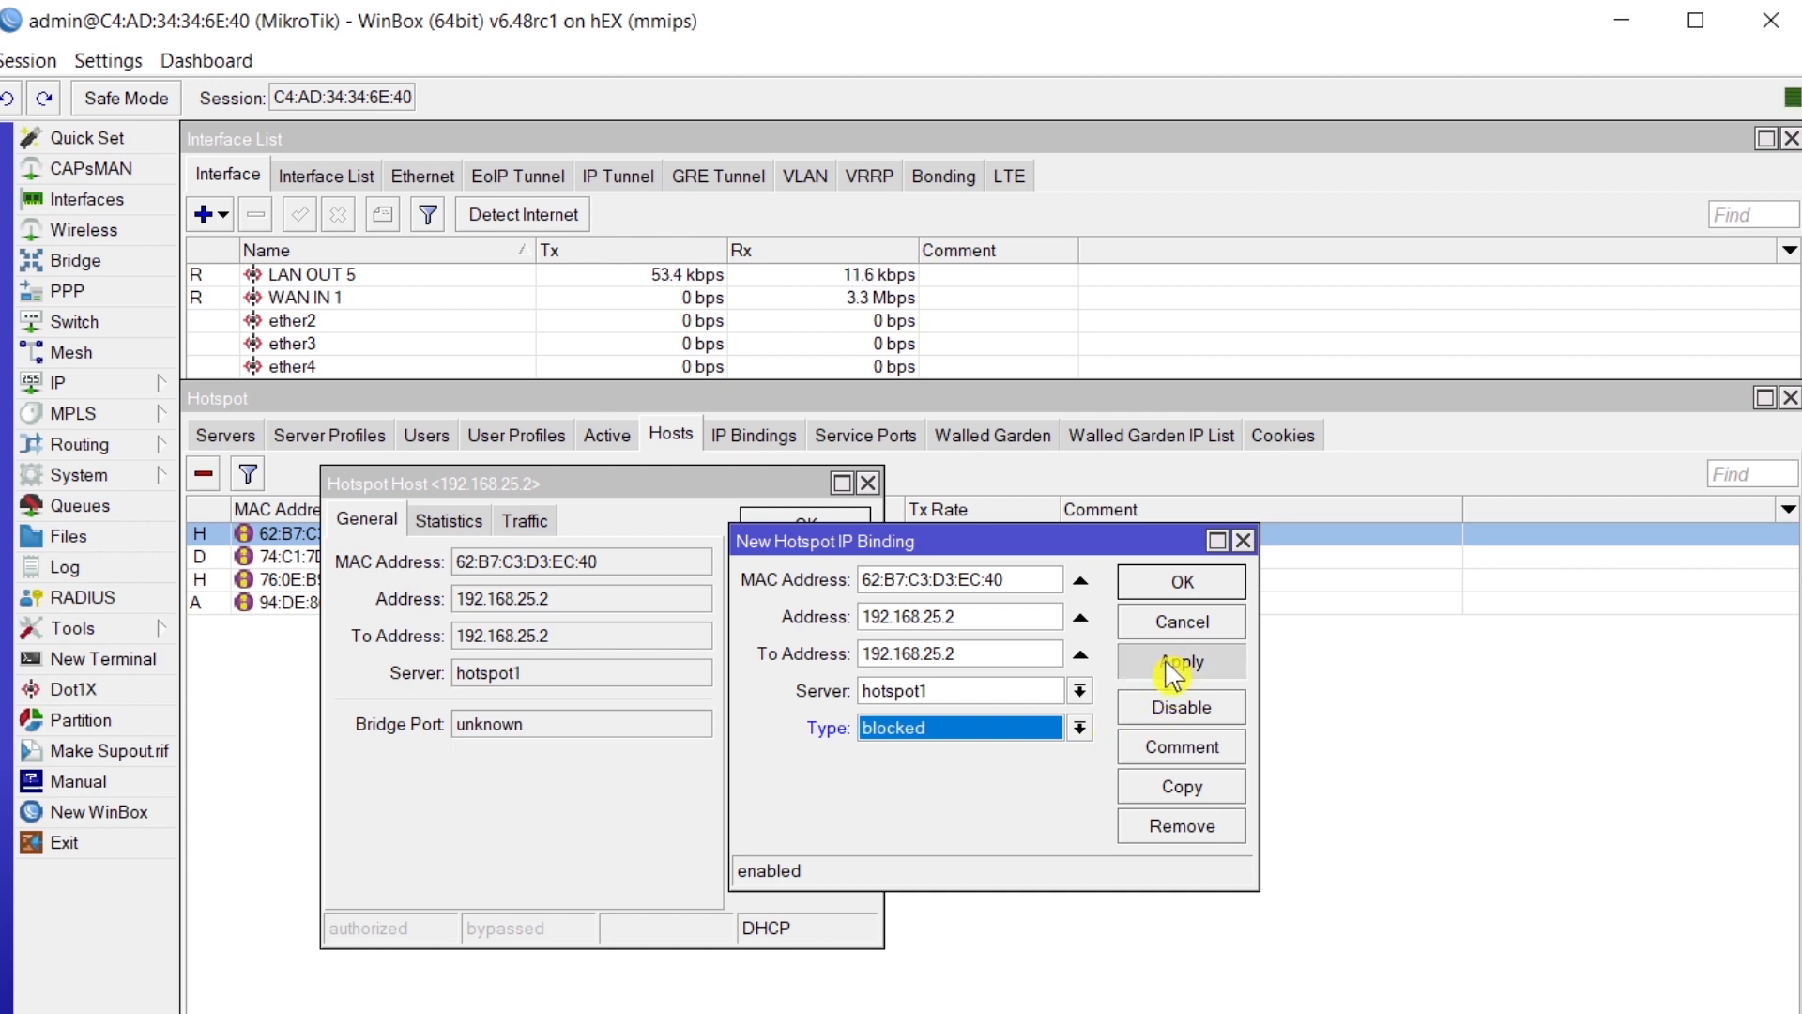
left_click(1175, 597)
- Make blocked IP bindings for hosts 192.168.25.26 and 192.168.25.6
double_click(356, 535)
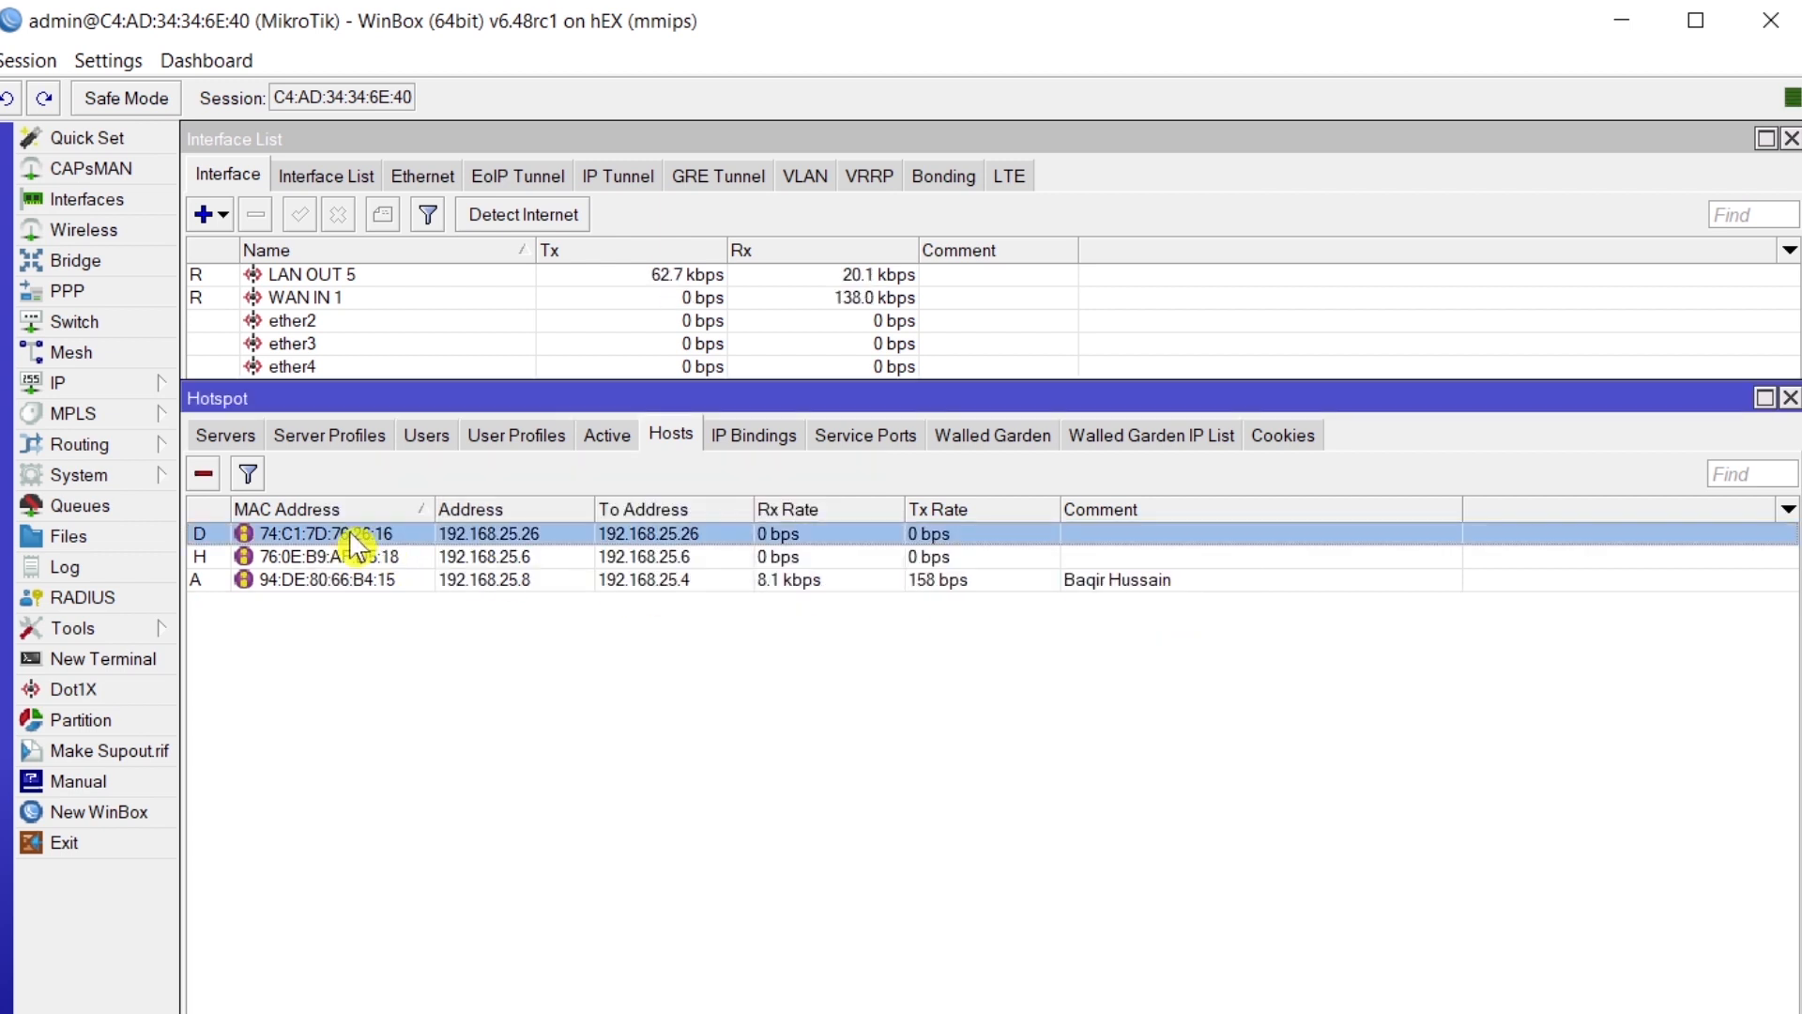
left_click(807, 610)
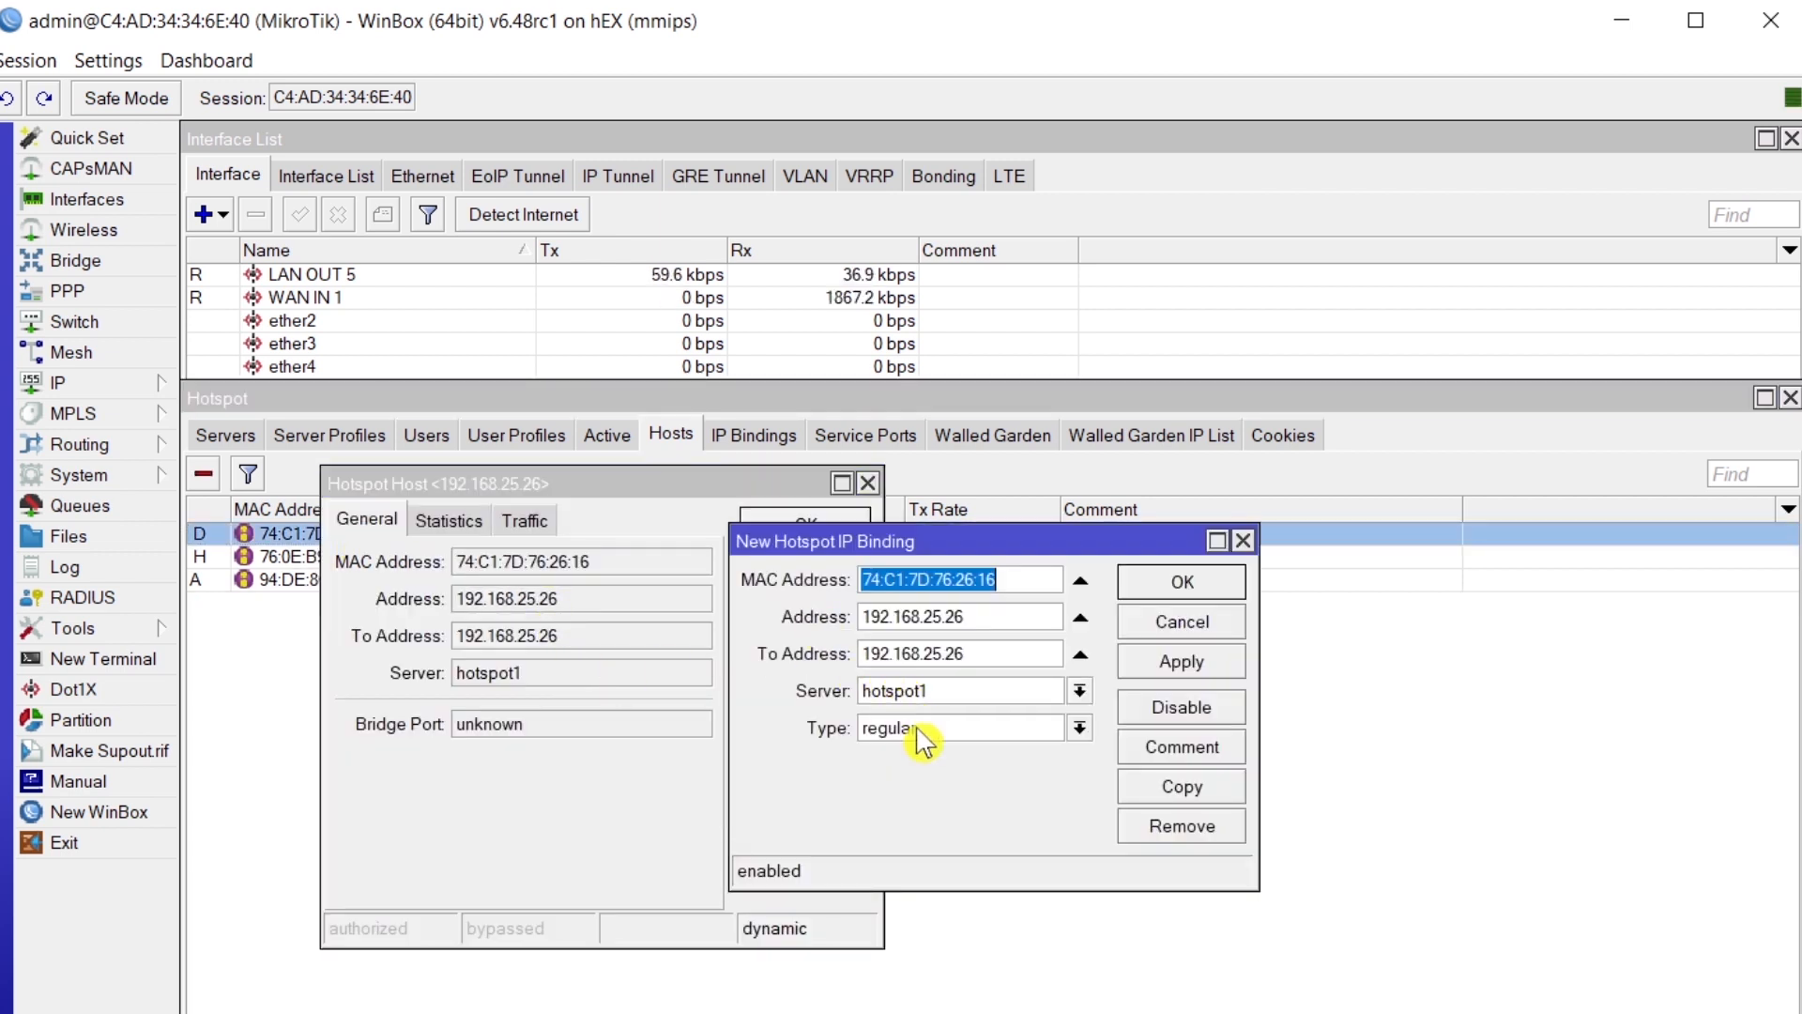
left_click(915, 731)
left_click(928, 757)
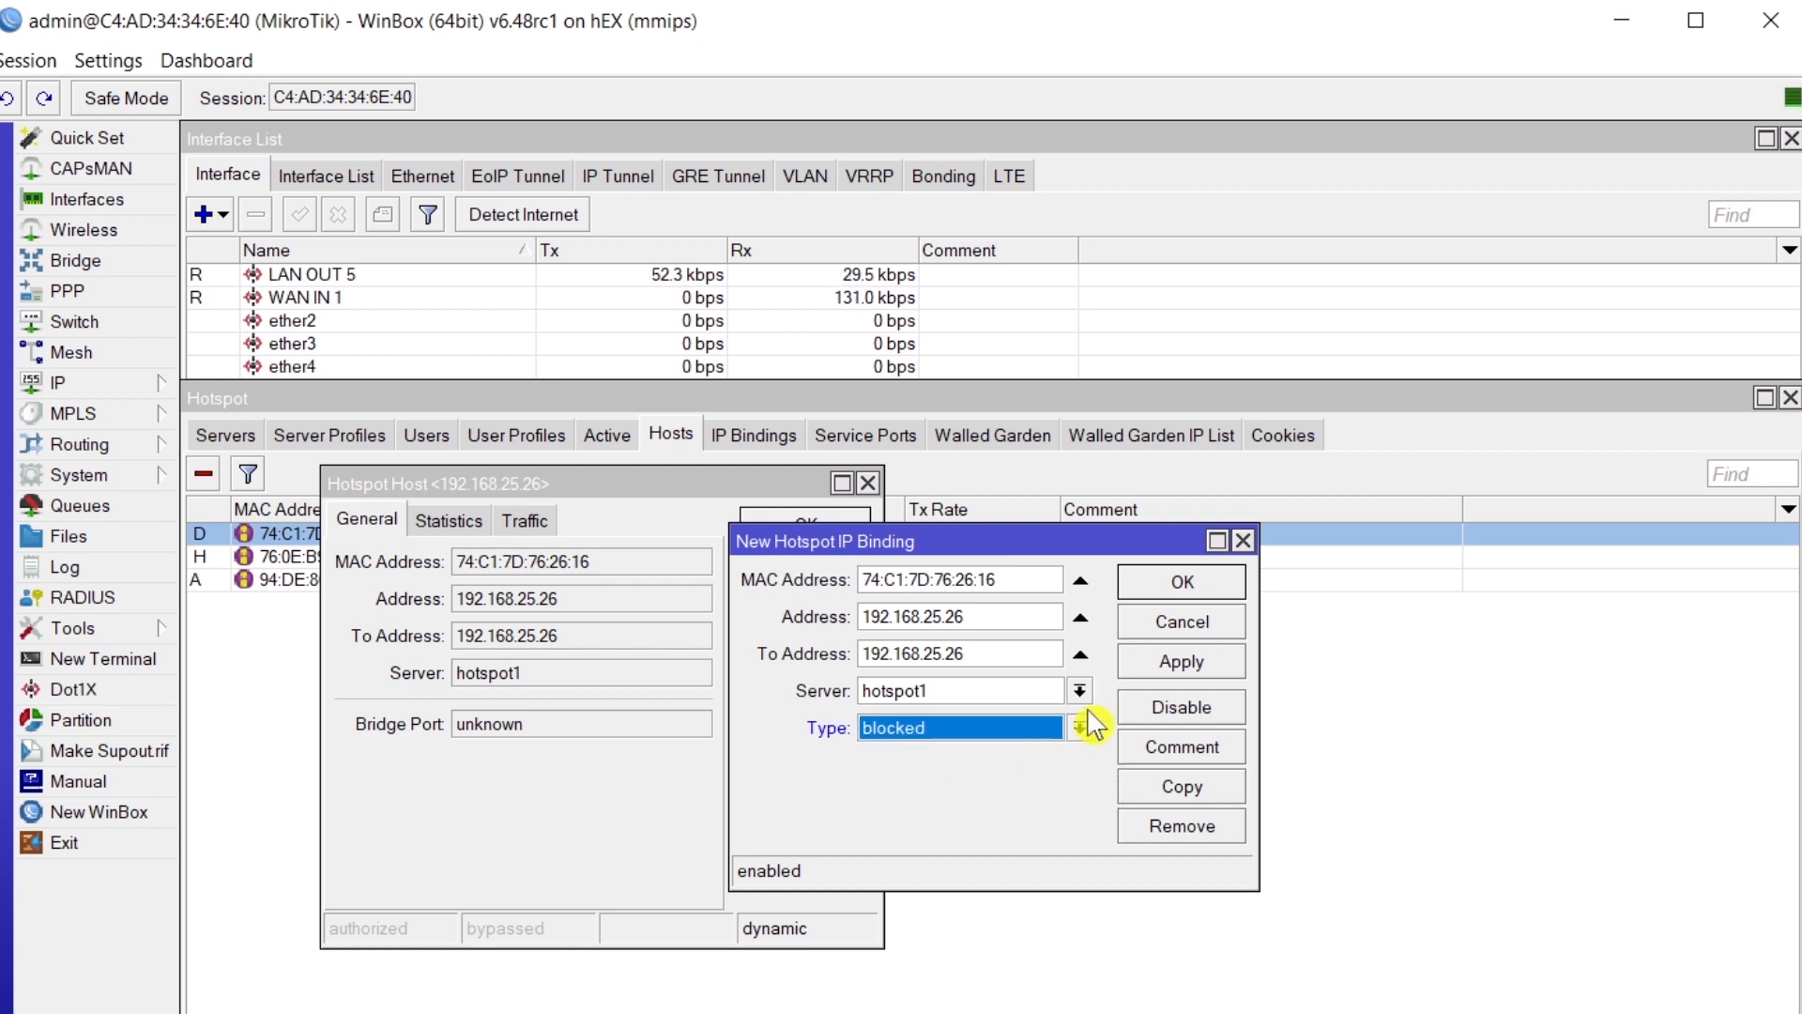
left_click(1173, 662)
left_click(1185, 584)
left_click(360, 543)
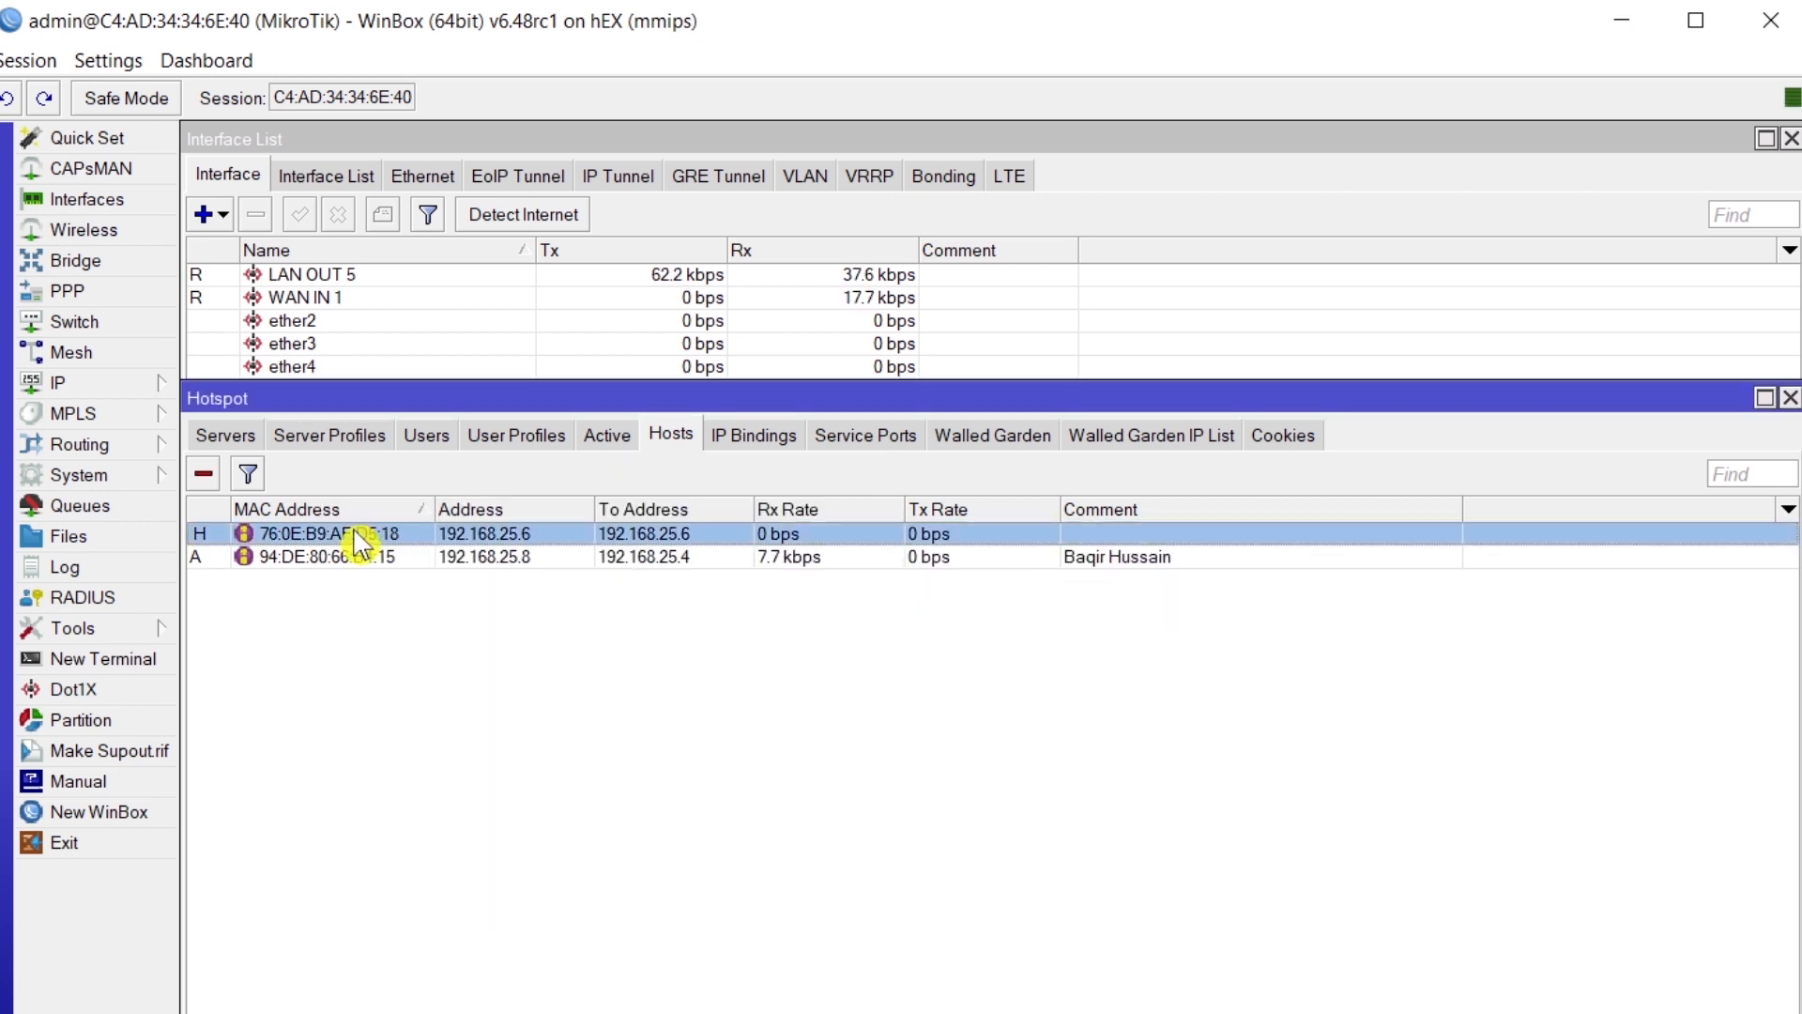
double_click(359, 543)
left_click(779, 620)
left_click(931, 728)
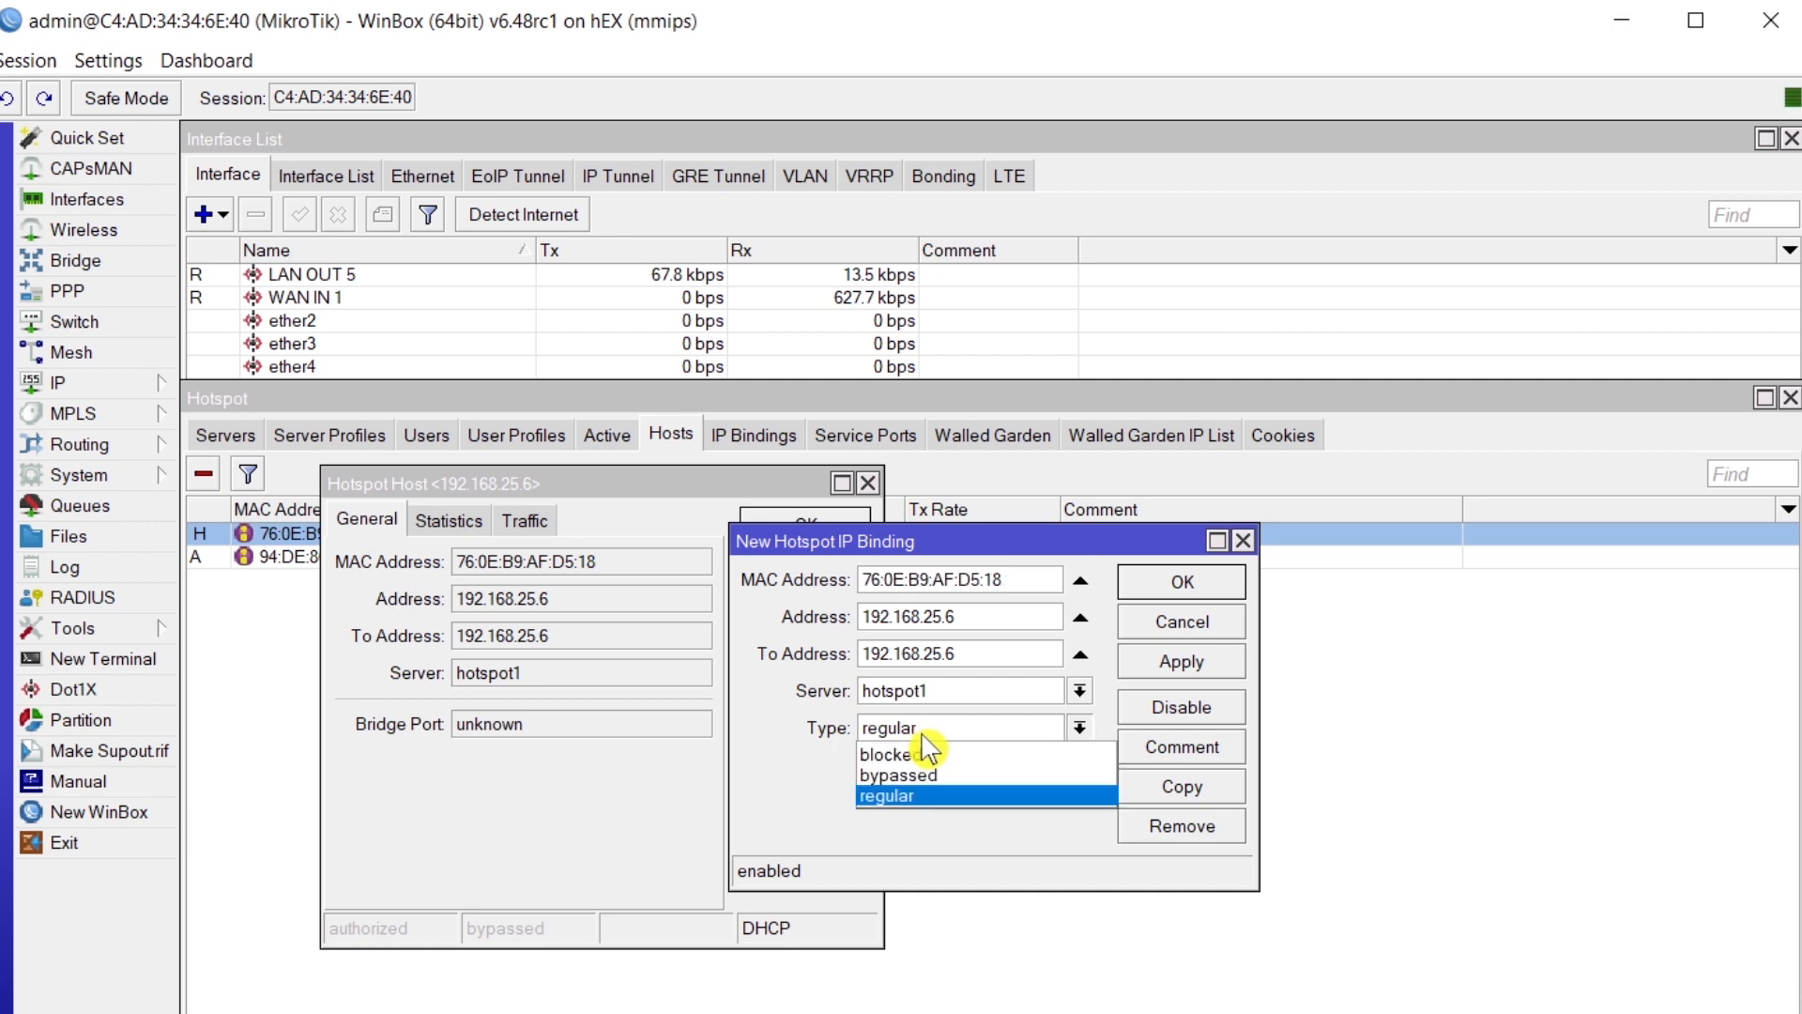
left_click(953, 750)
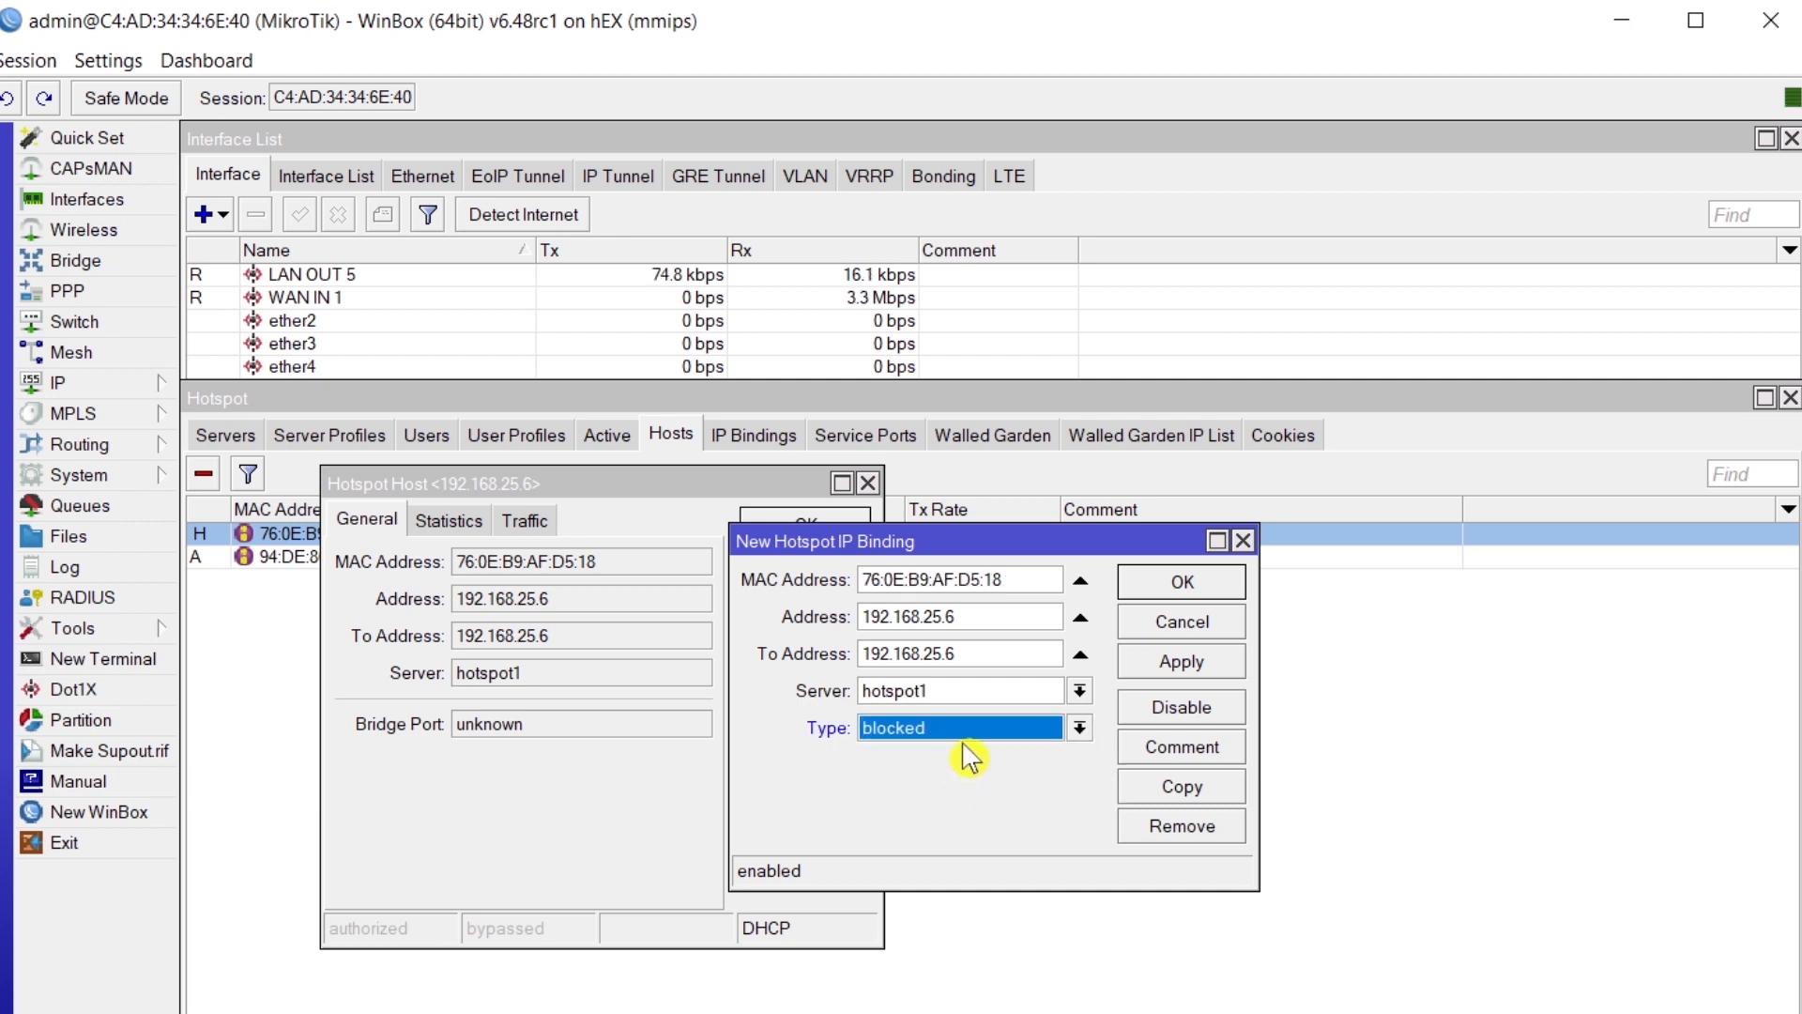
left_click(1179, 662)
left_click(1165, 591)
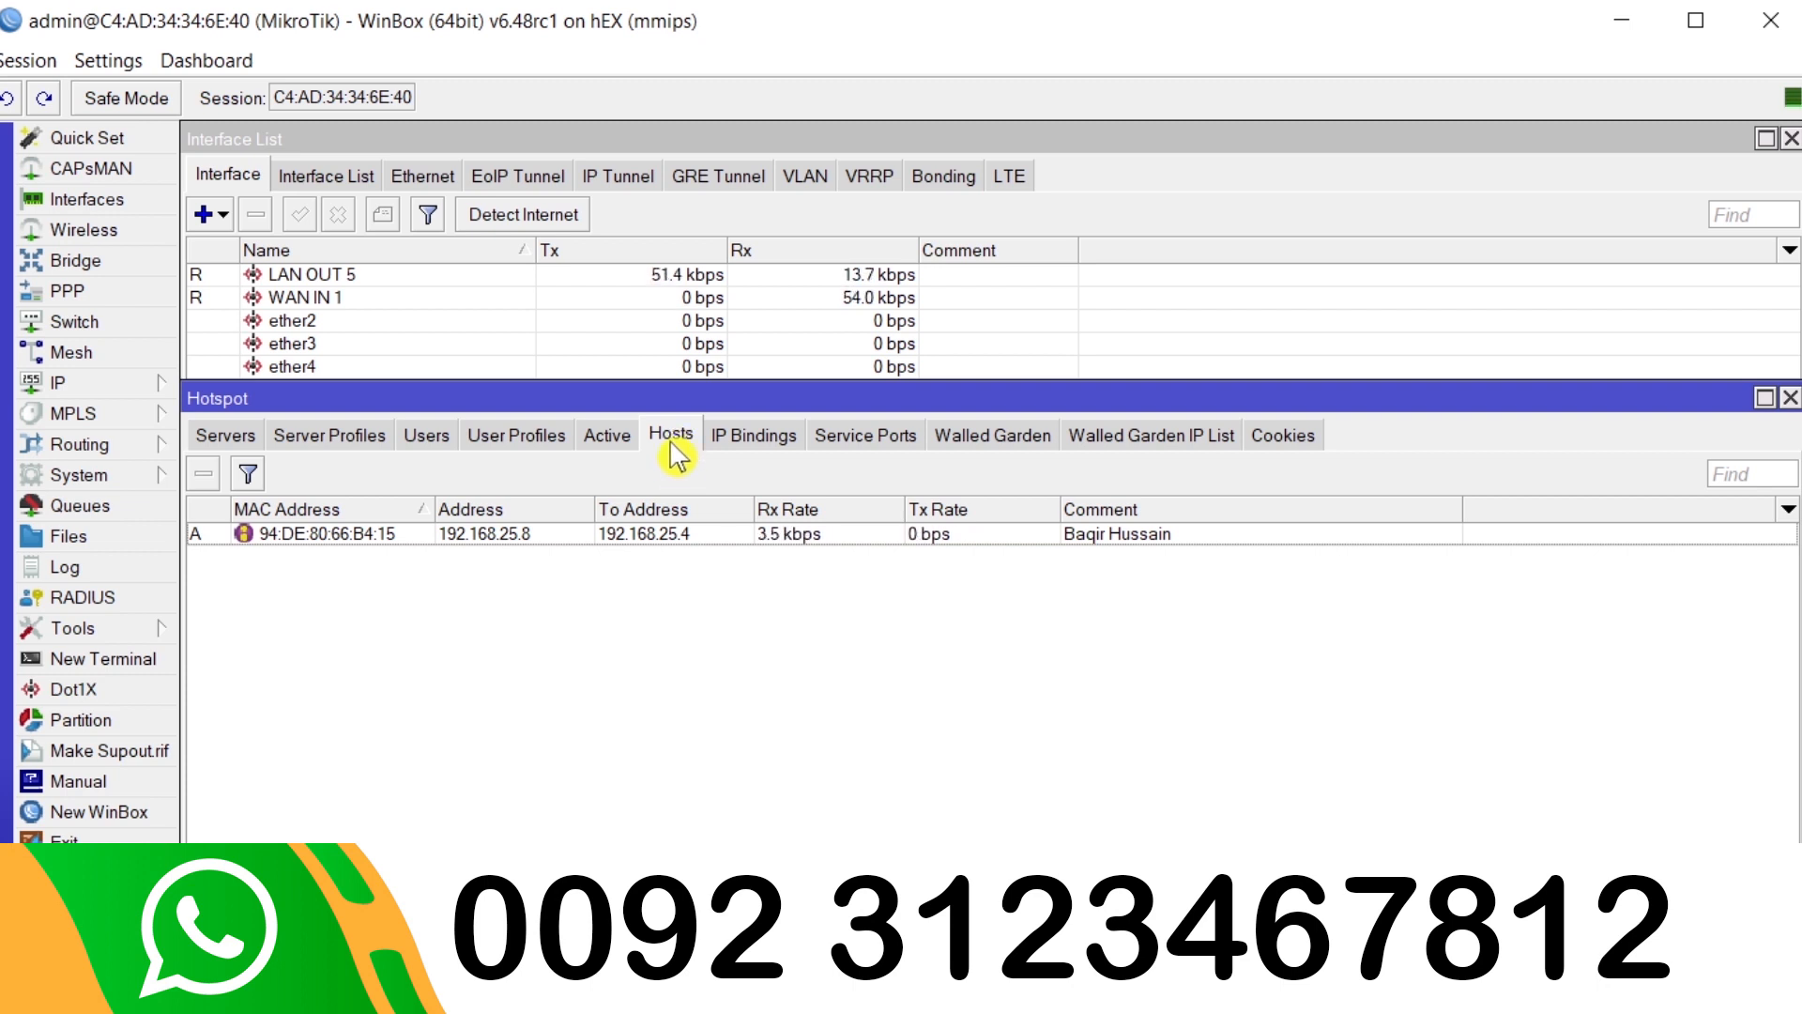
- In the IP Bindings list, delete the binding for 192.168.25.3
left_click(765, 436)
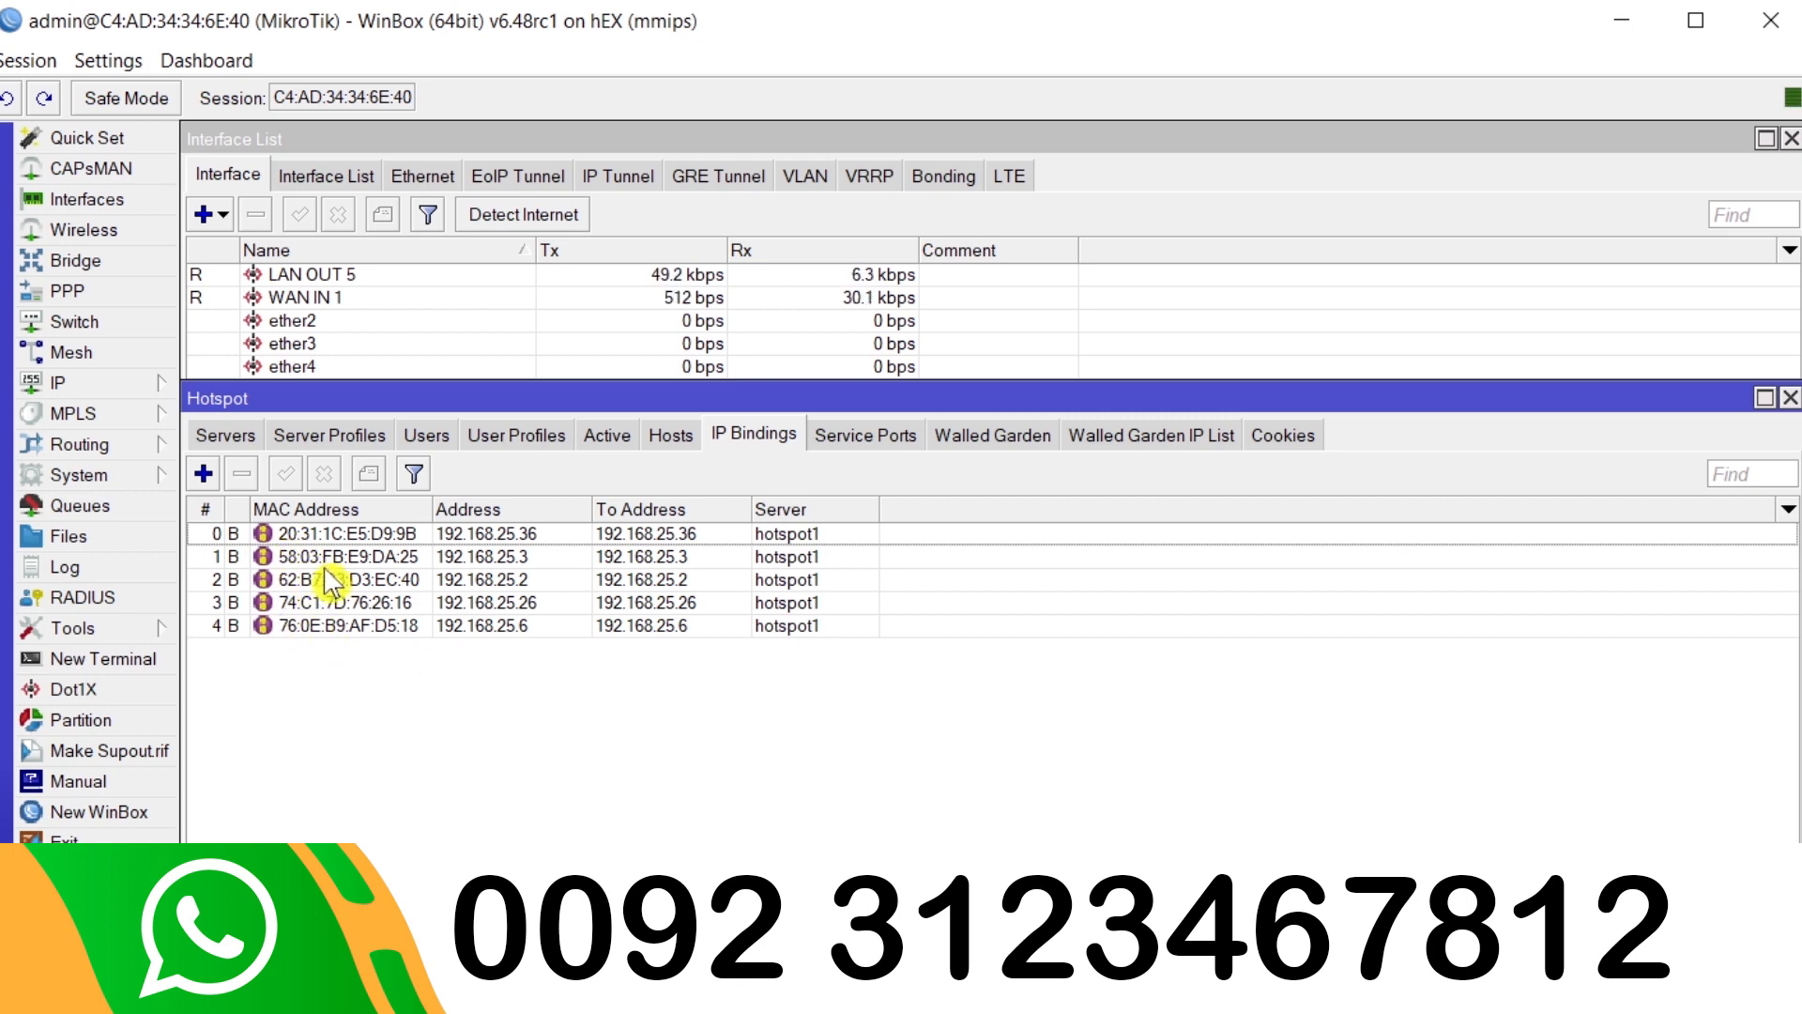
left_click(375, 606)
left_click(385, 580)
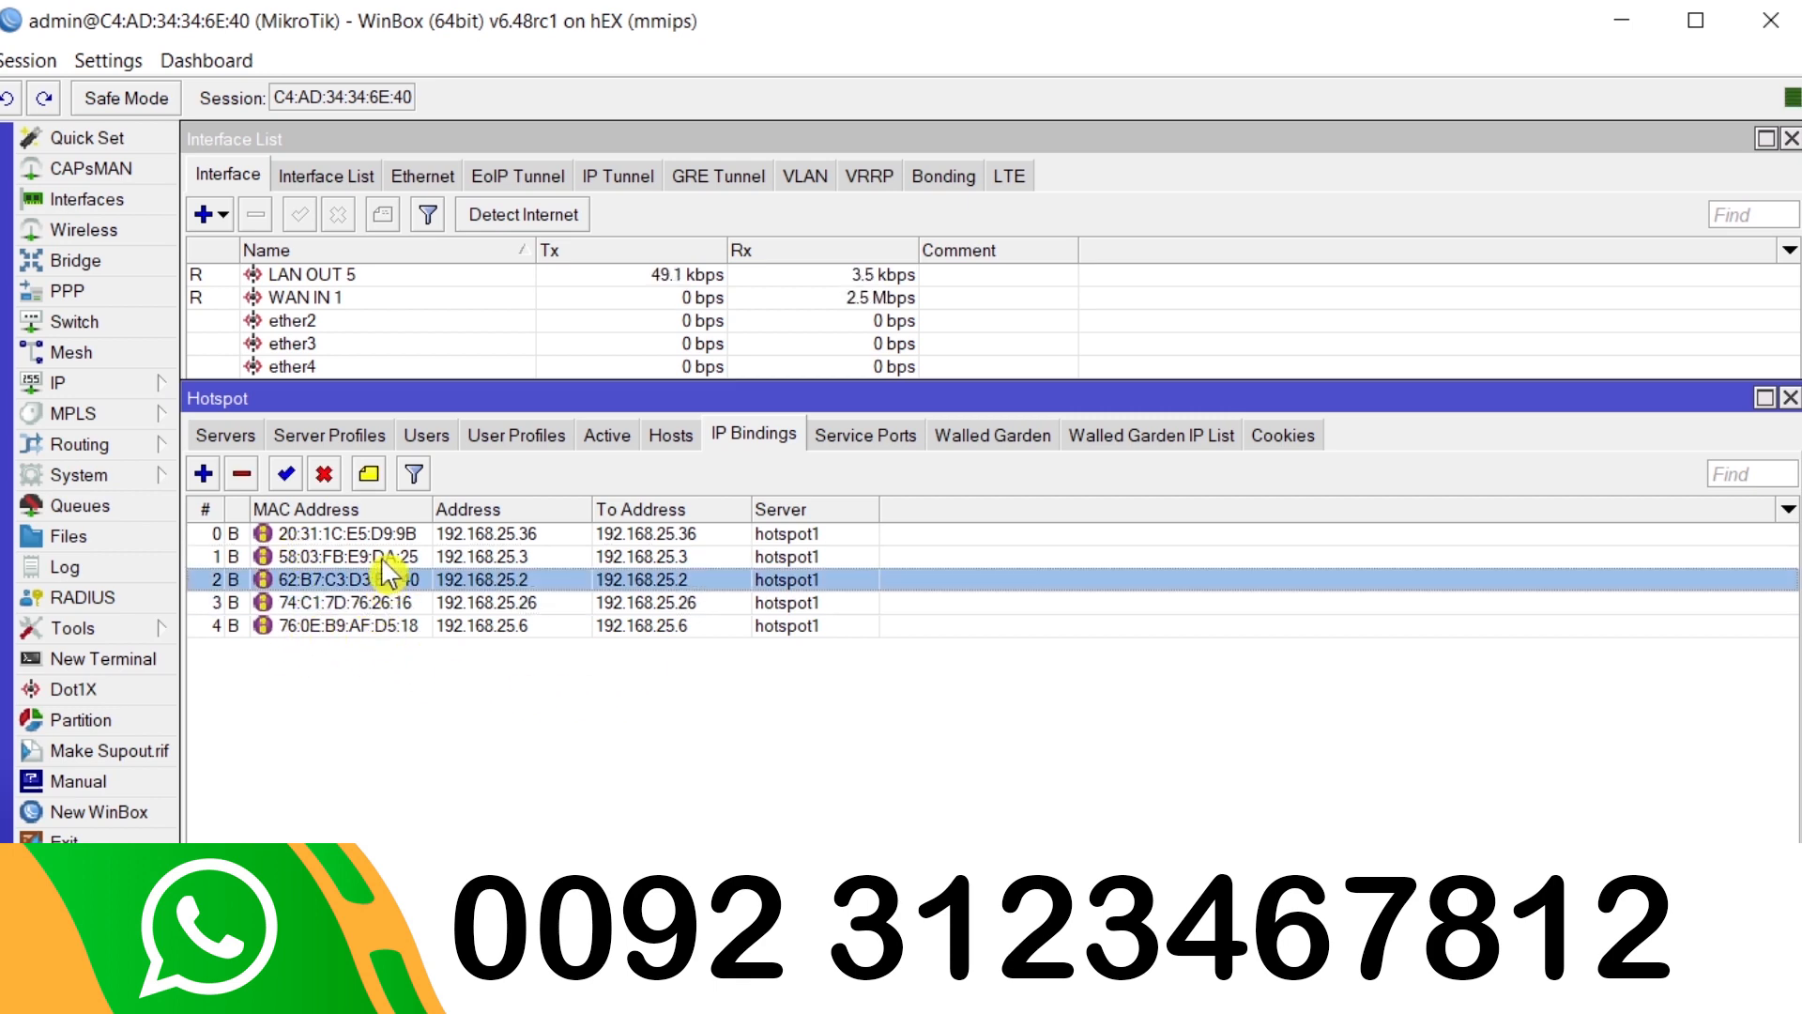
left_click(392, 557)
left_click(385, 533)
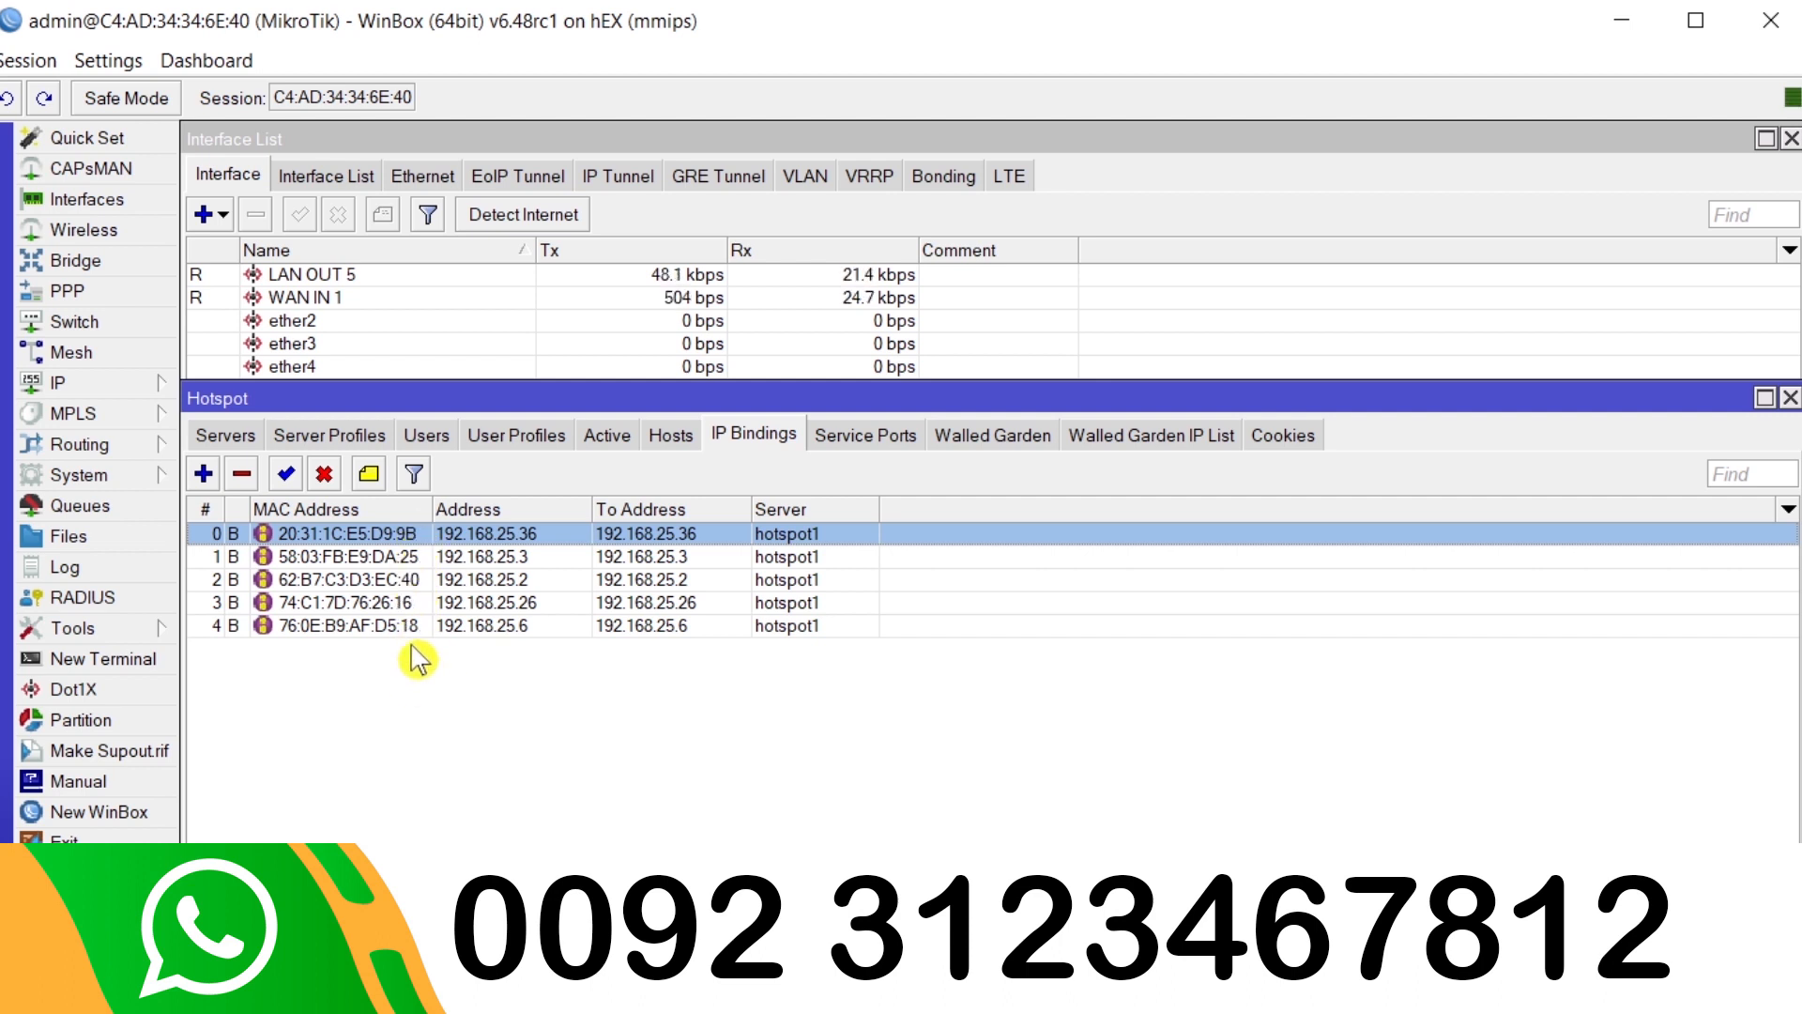
left_click(297, 559)
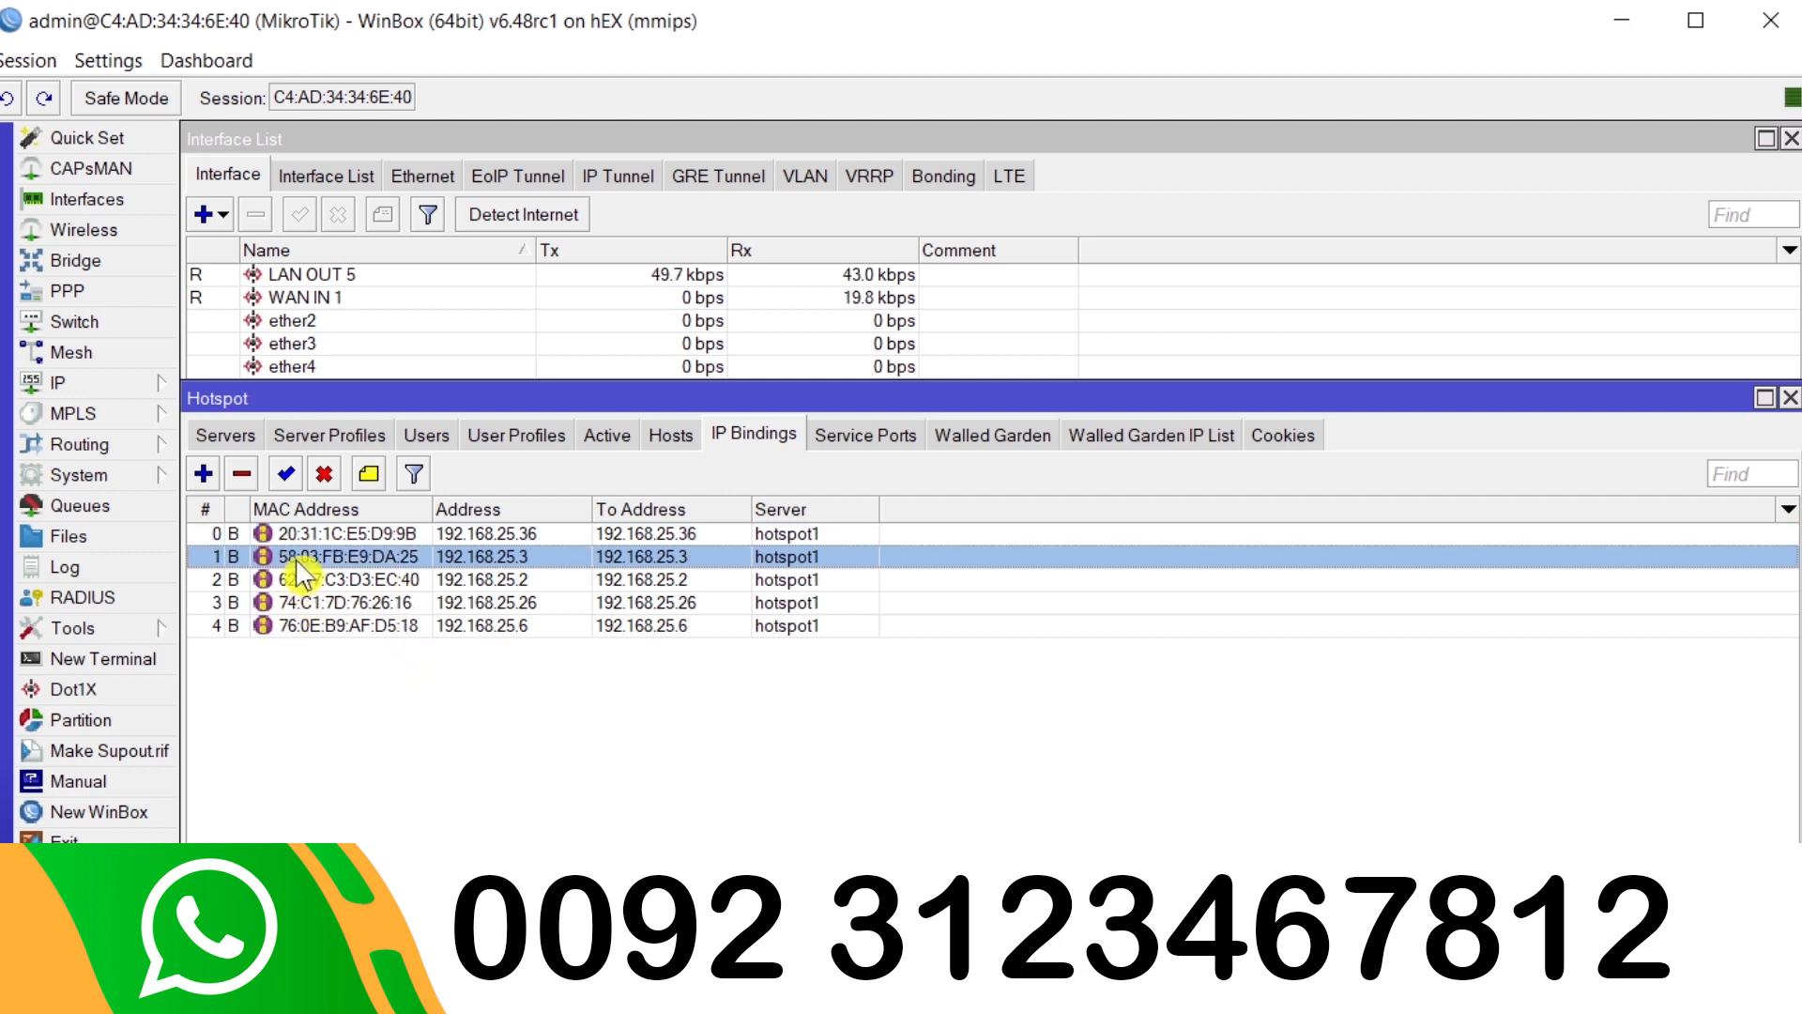
left_click(243, 474)
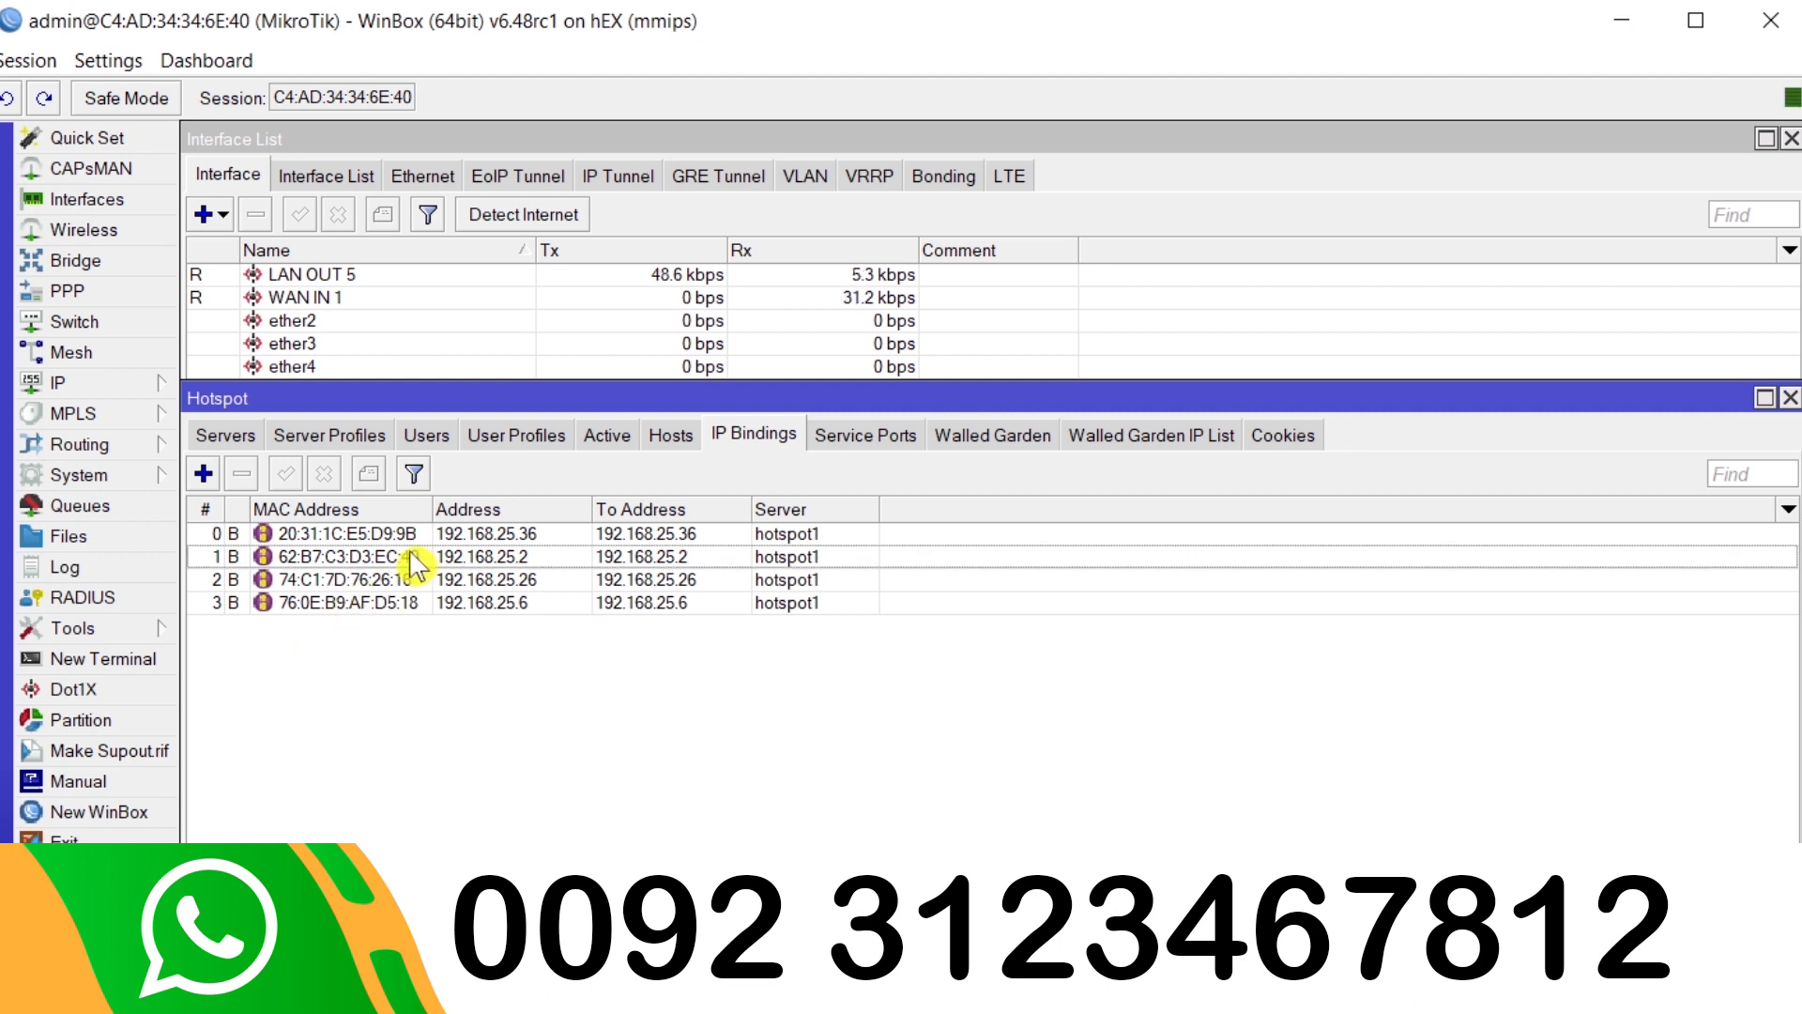
- Delete the remaining bindings for 192.168.25.36, 192.168.25.2, 192.168.25.26 and 192.168.25.6
left_click(366, 534)
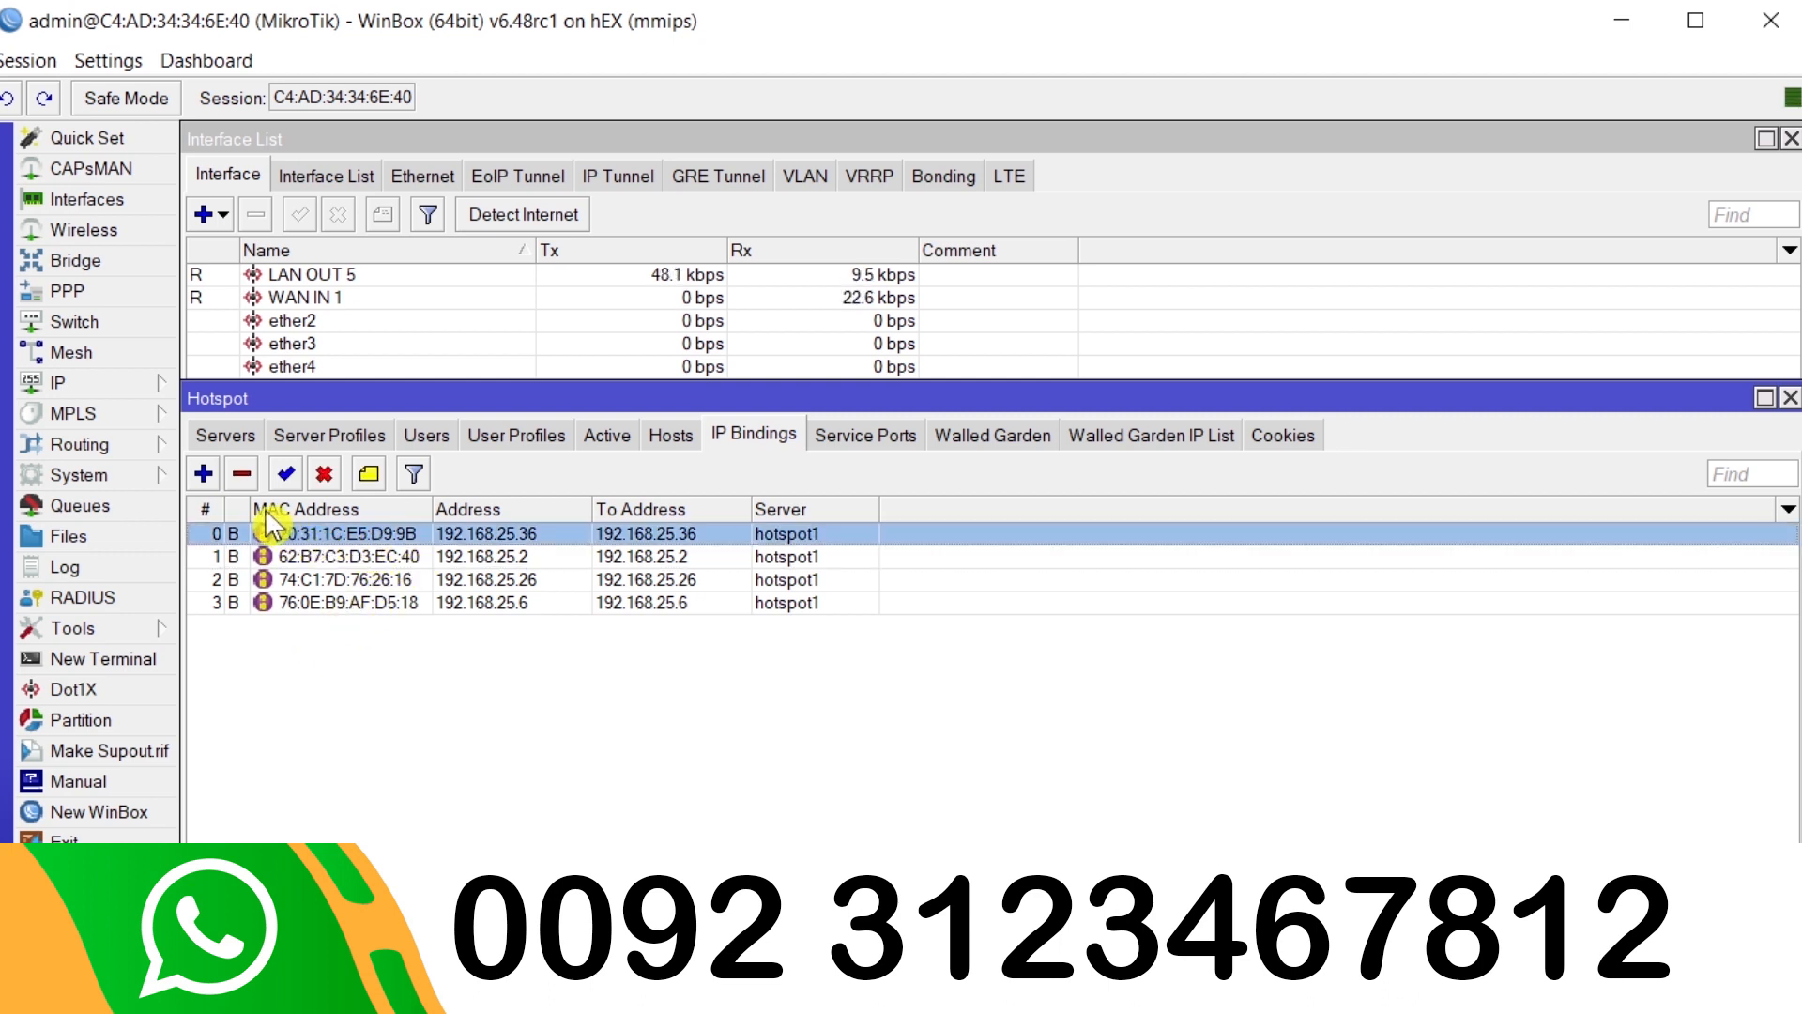
left_click(242, 477)
left_click(272, 536)
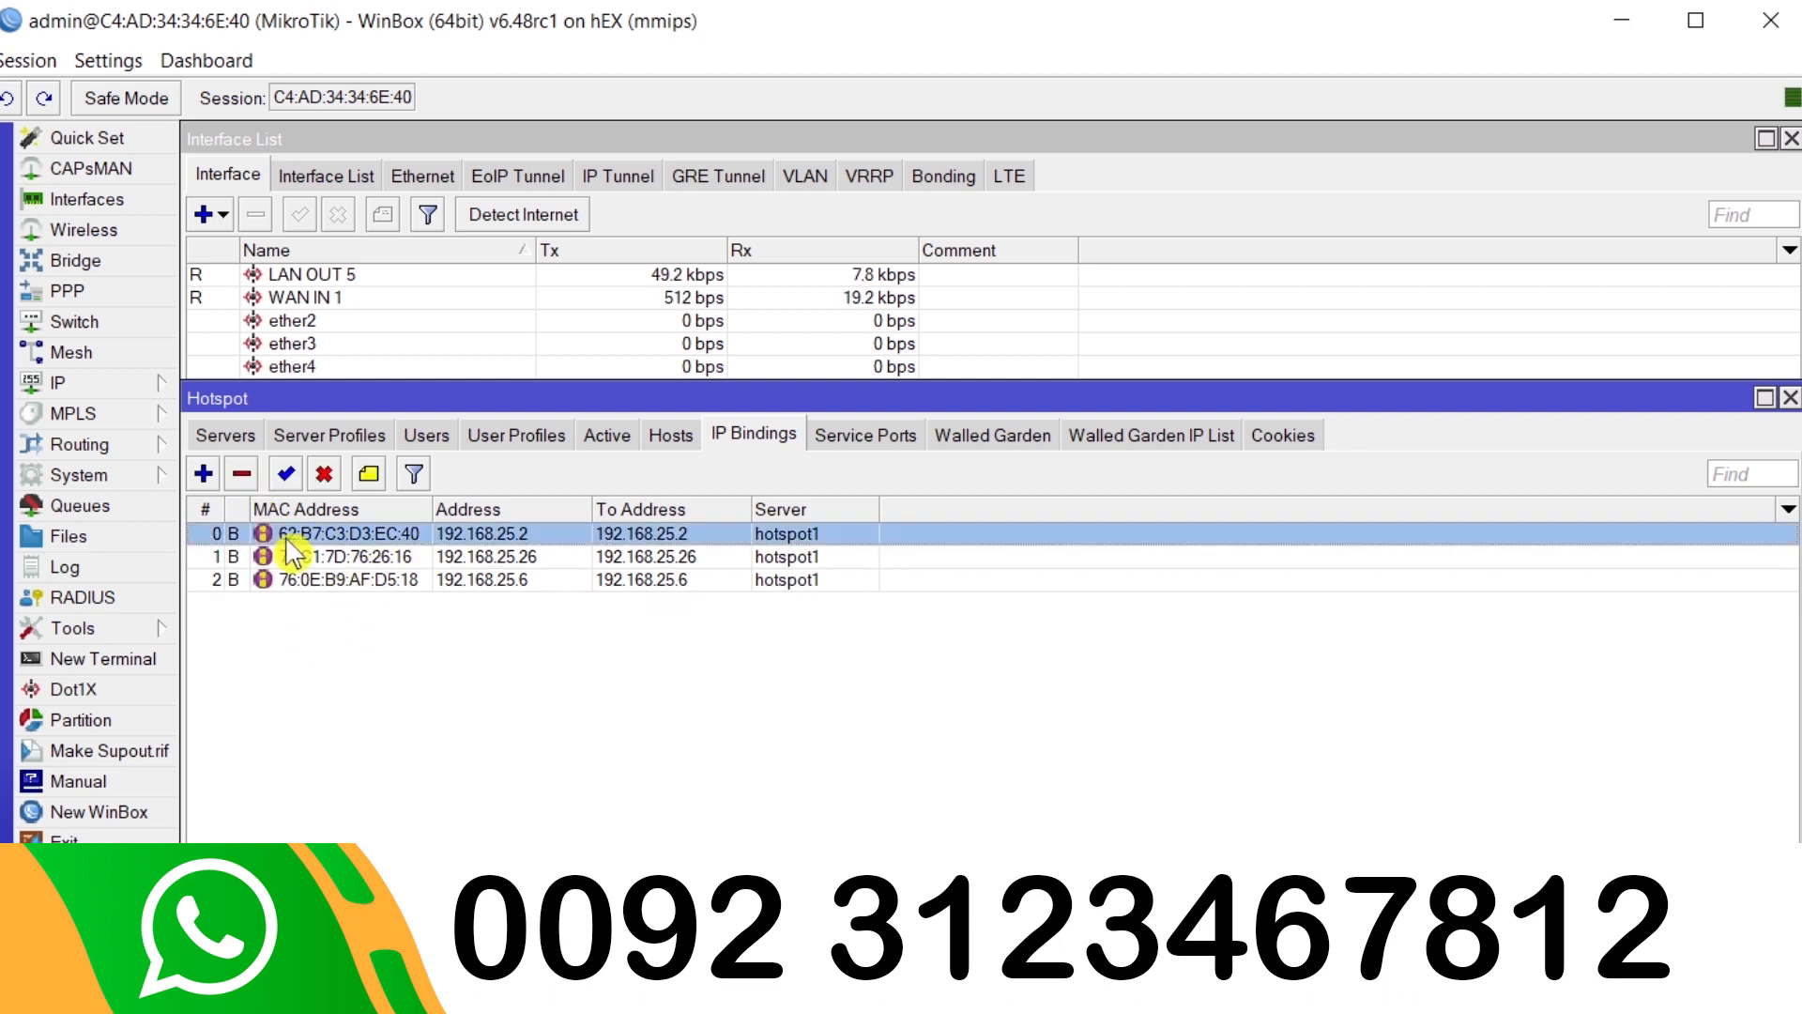
left_click(242, 477)
left_click(288, 533)
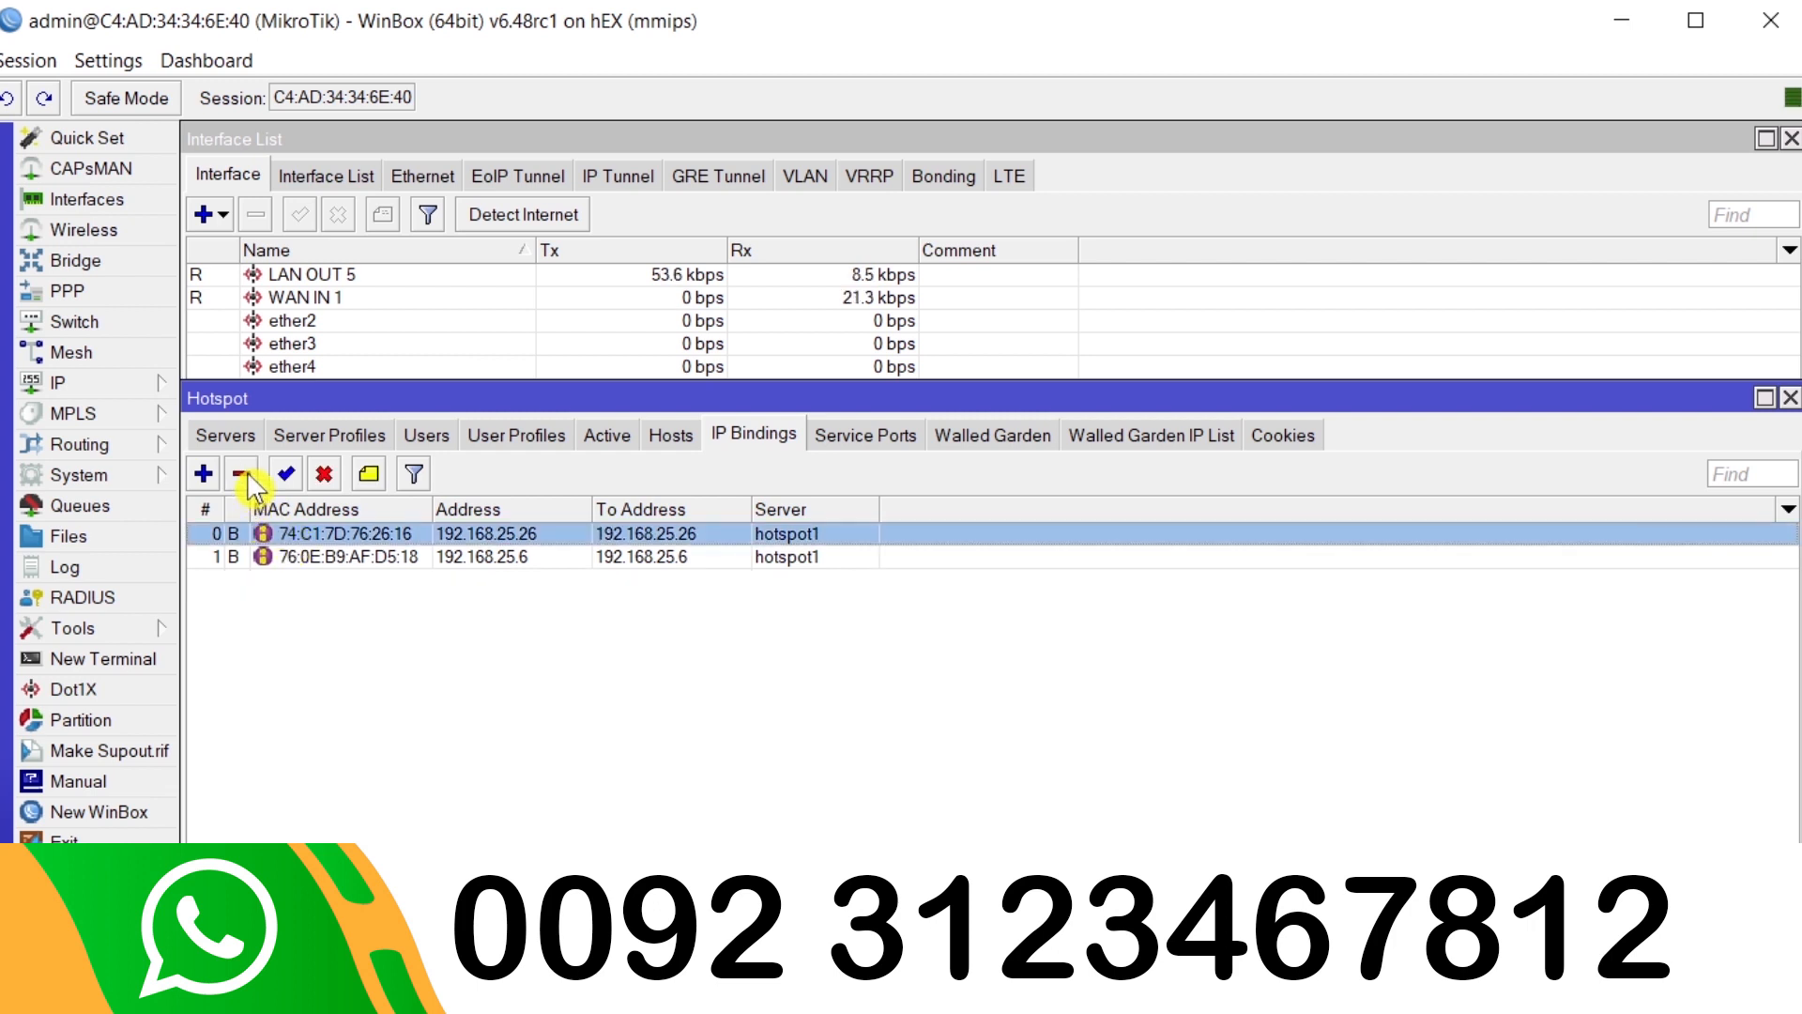
left_click(242, 474)
left_click(263, 533)
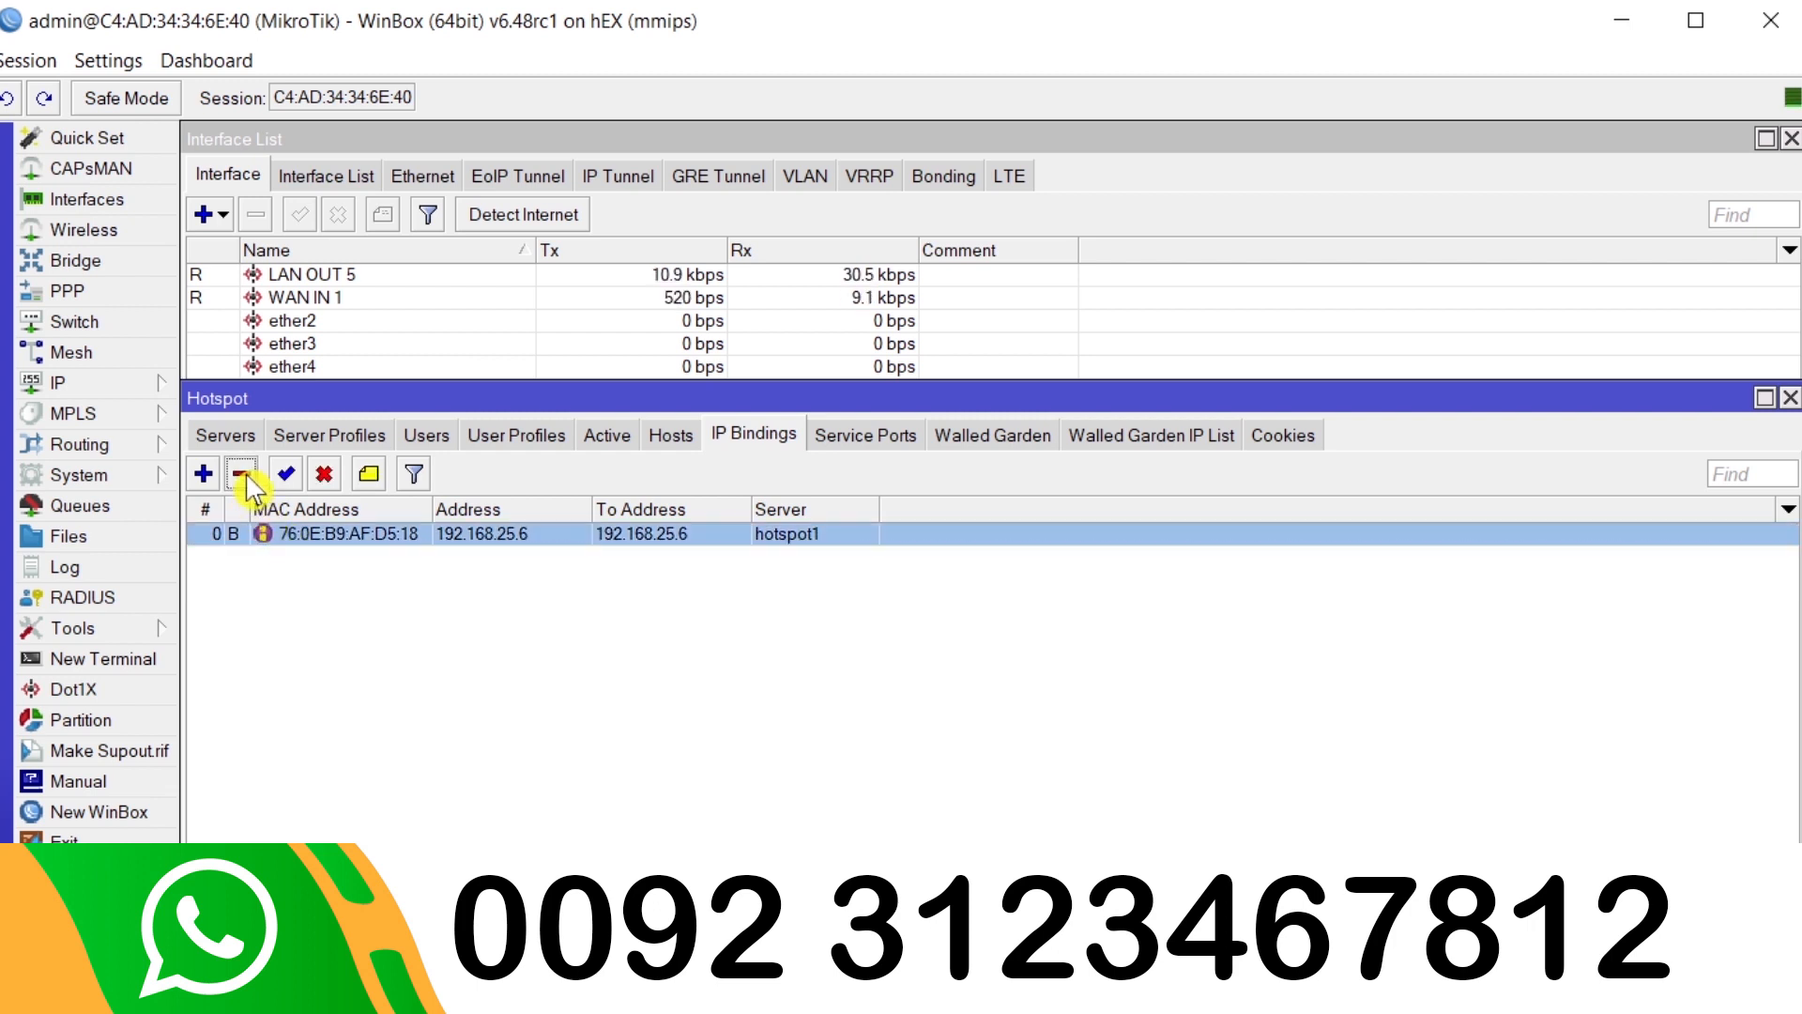
left_click(242, 475)
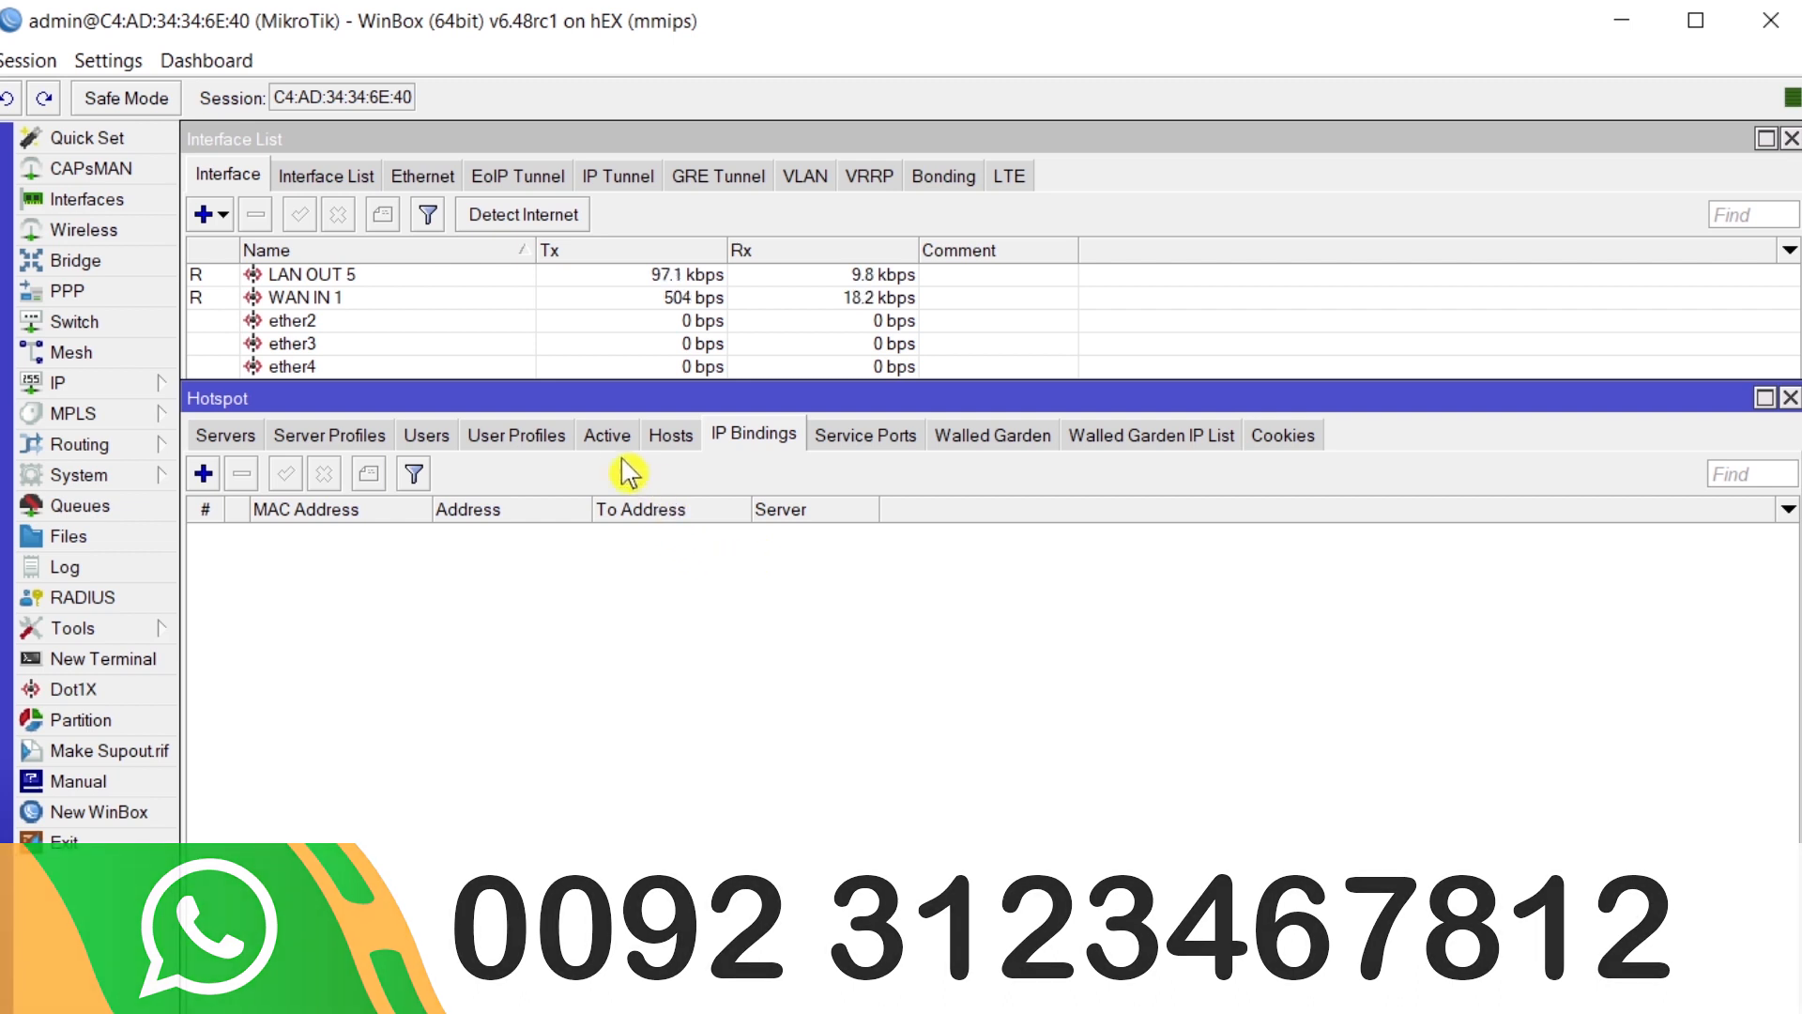
- Confirm the user's 4 Mbps profile under Users, then return to Active showing 192.168.25.4
left_click(606, 435)
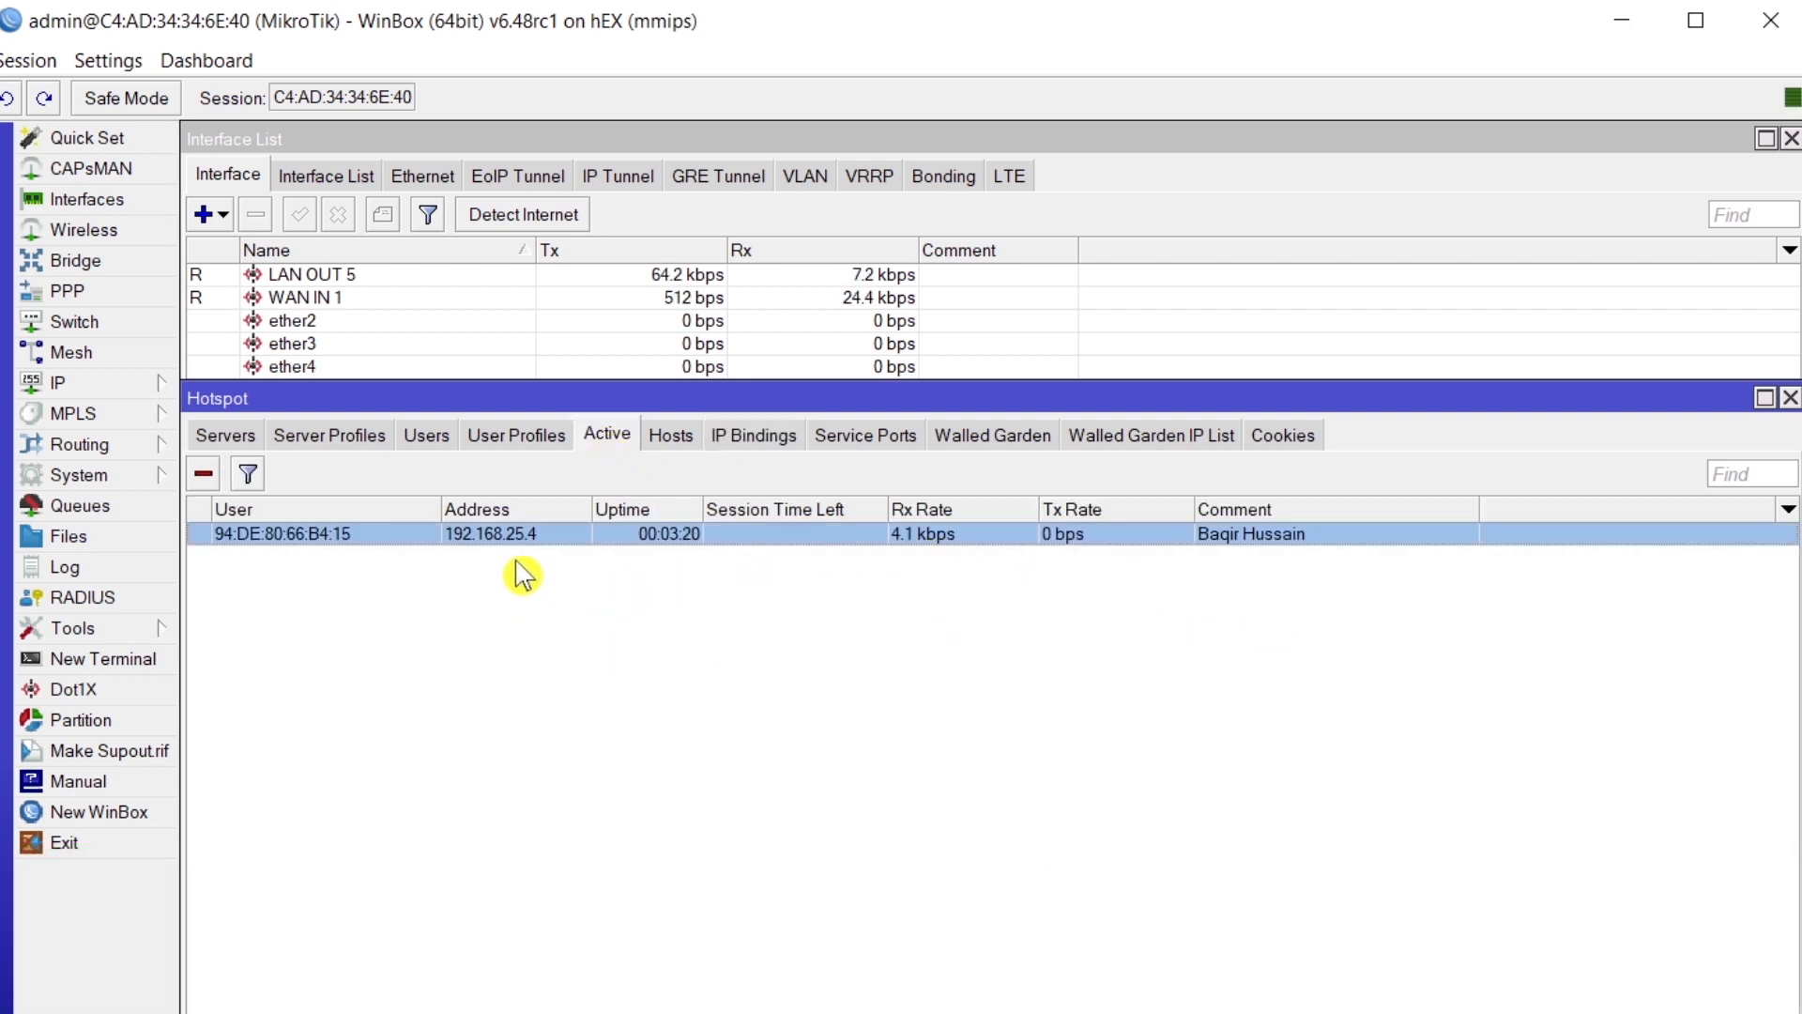
left_click(427, 437)
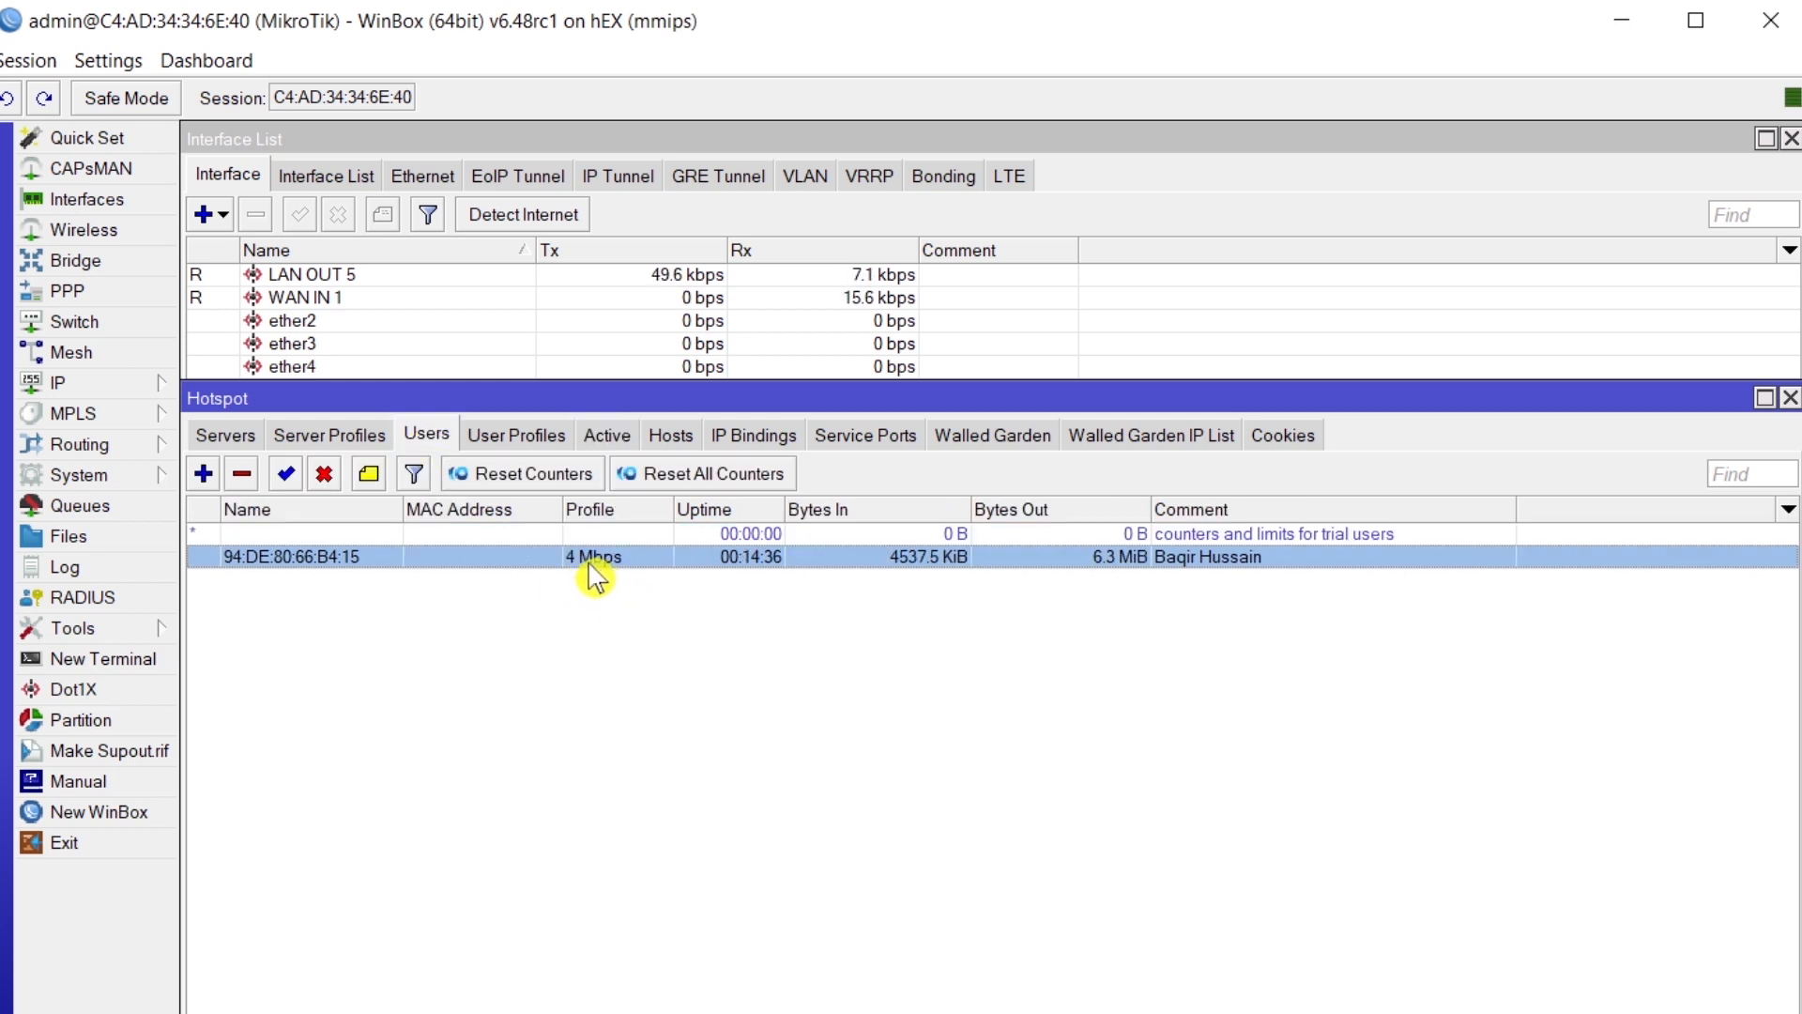
left_click(606, 436)
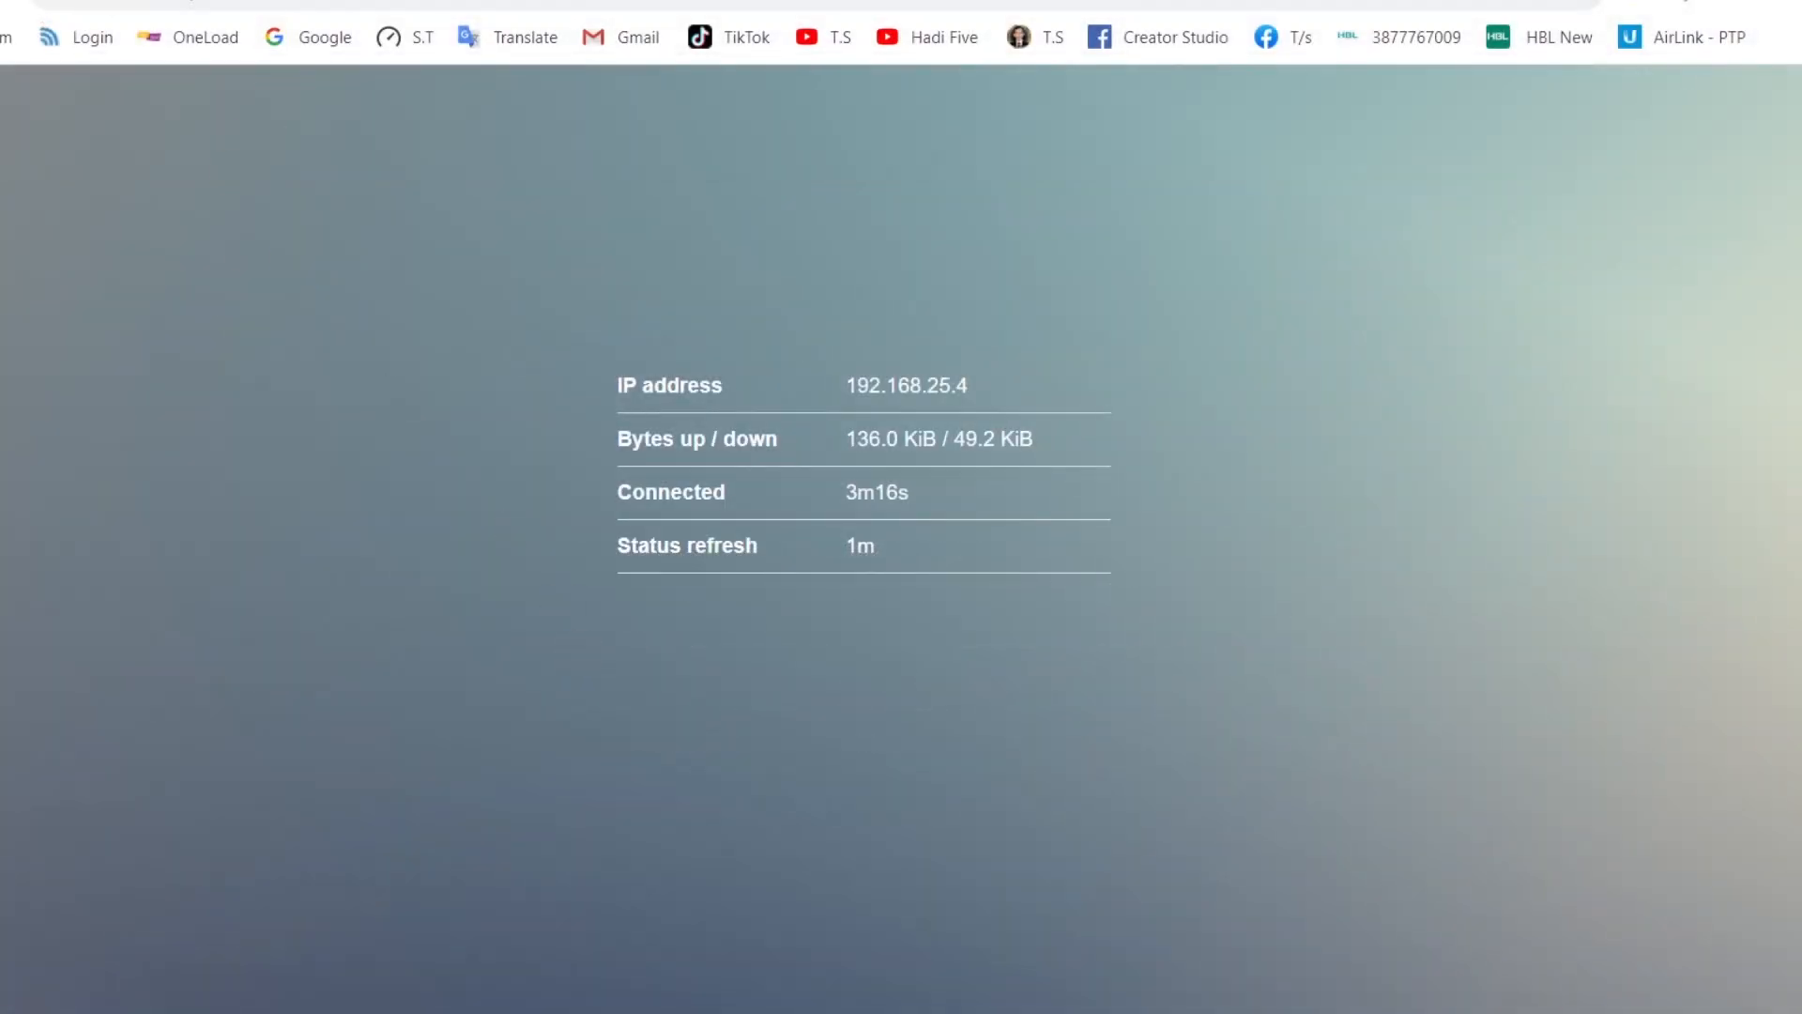
- Start a Speedtest by Ookla test from the S.T bookmark in a new tab
key("ctrl+t")
left_click(411, 41)
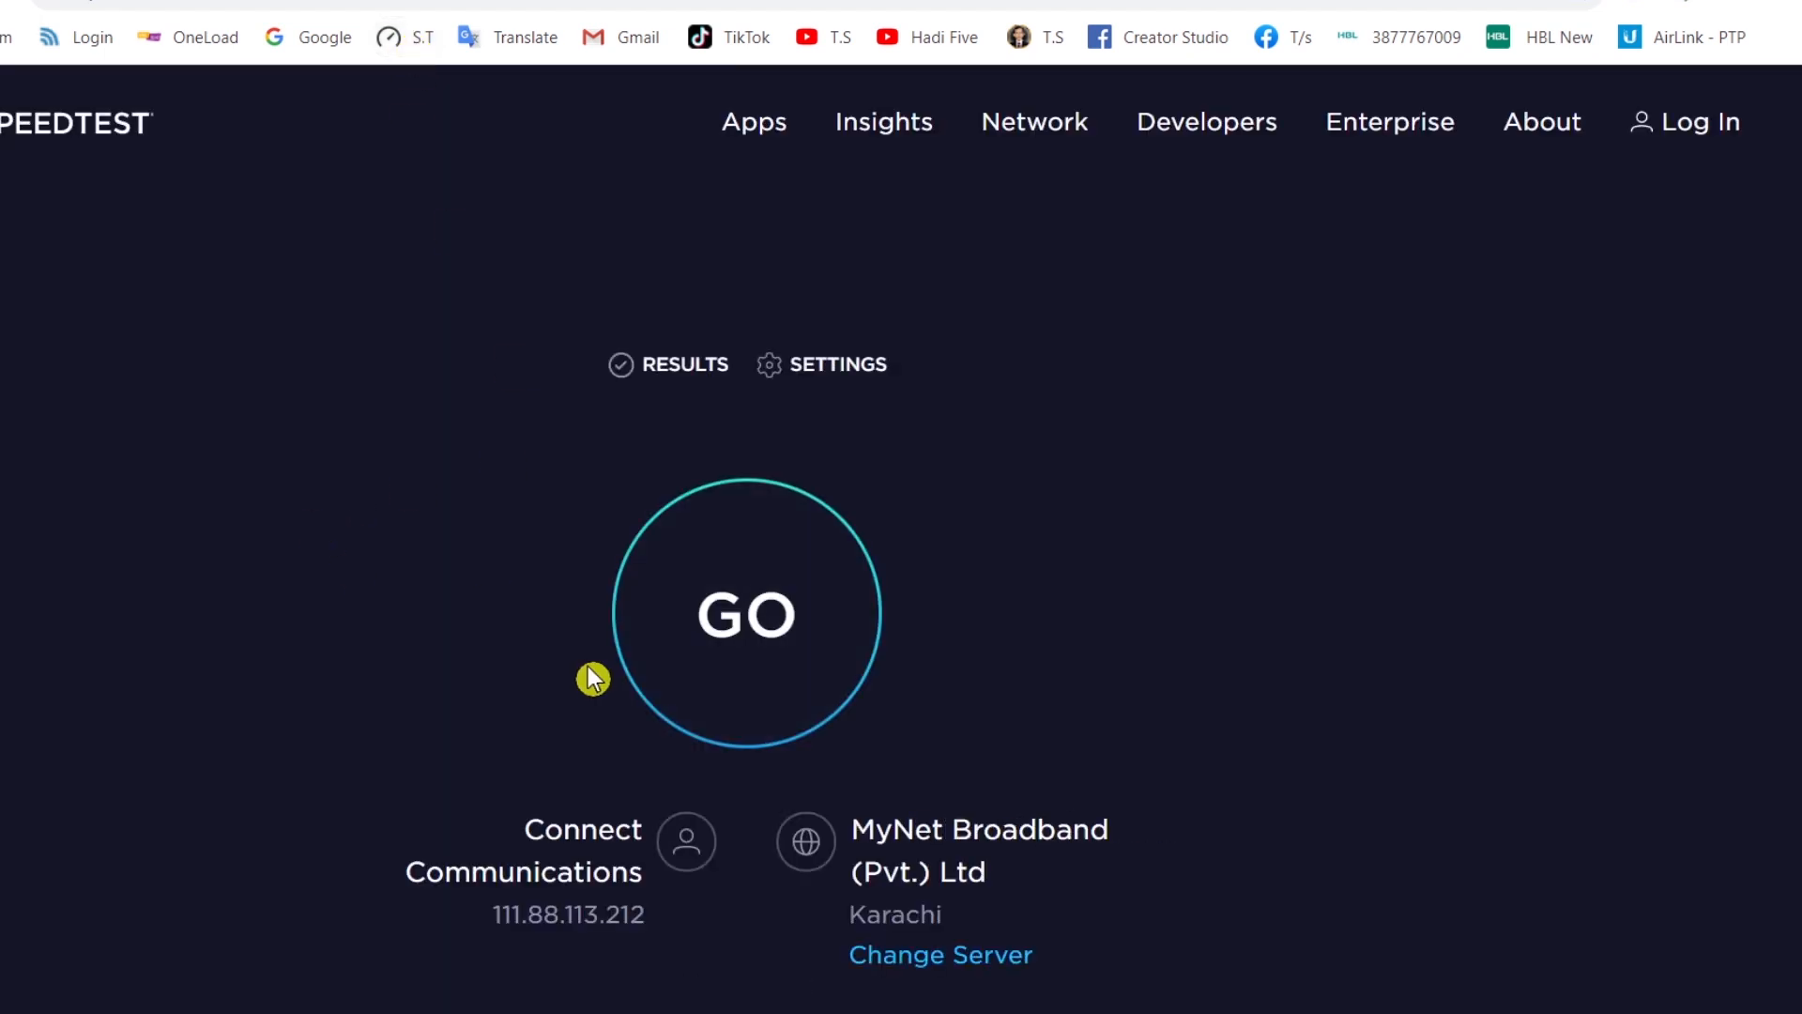
left_click(732, 622)
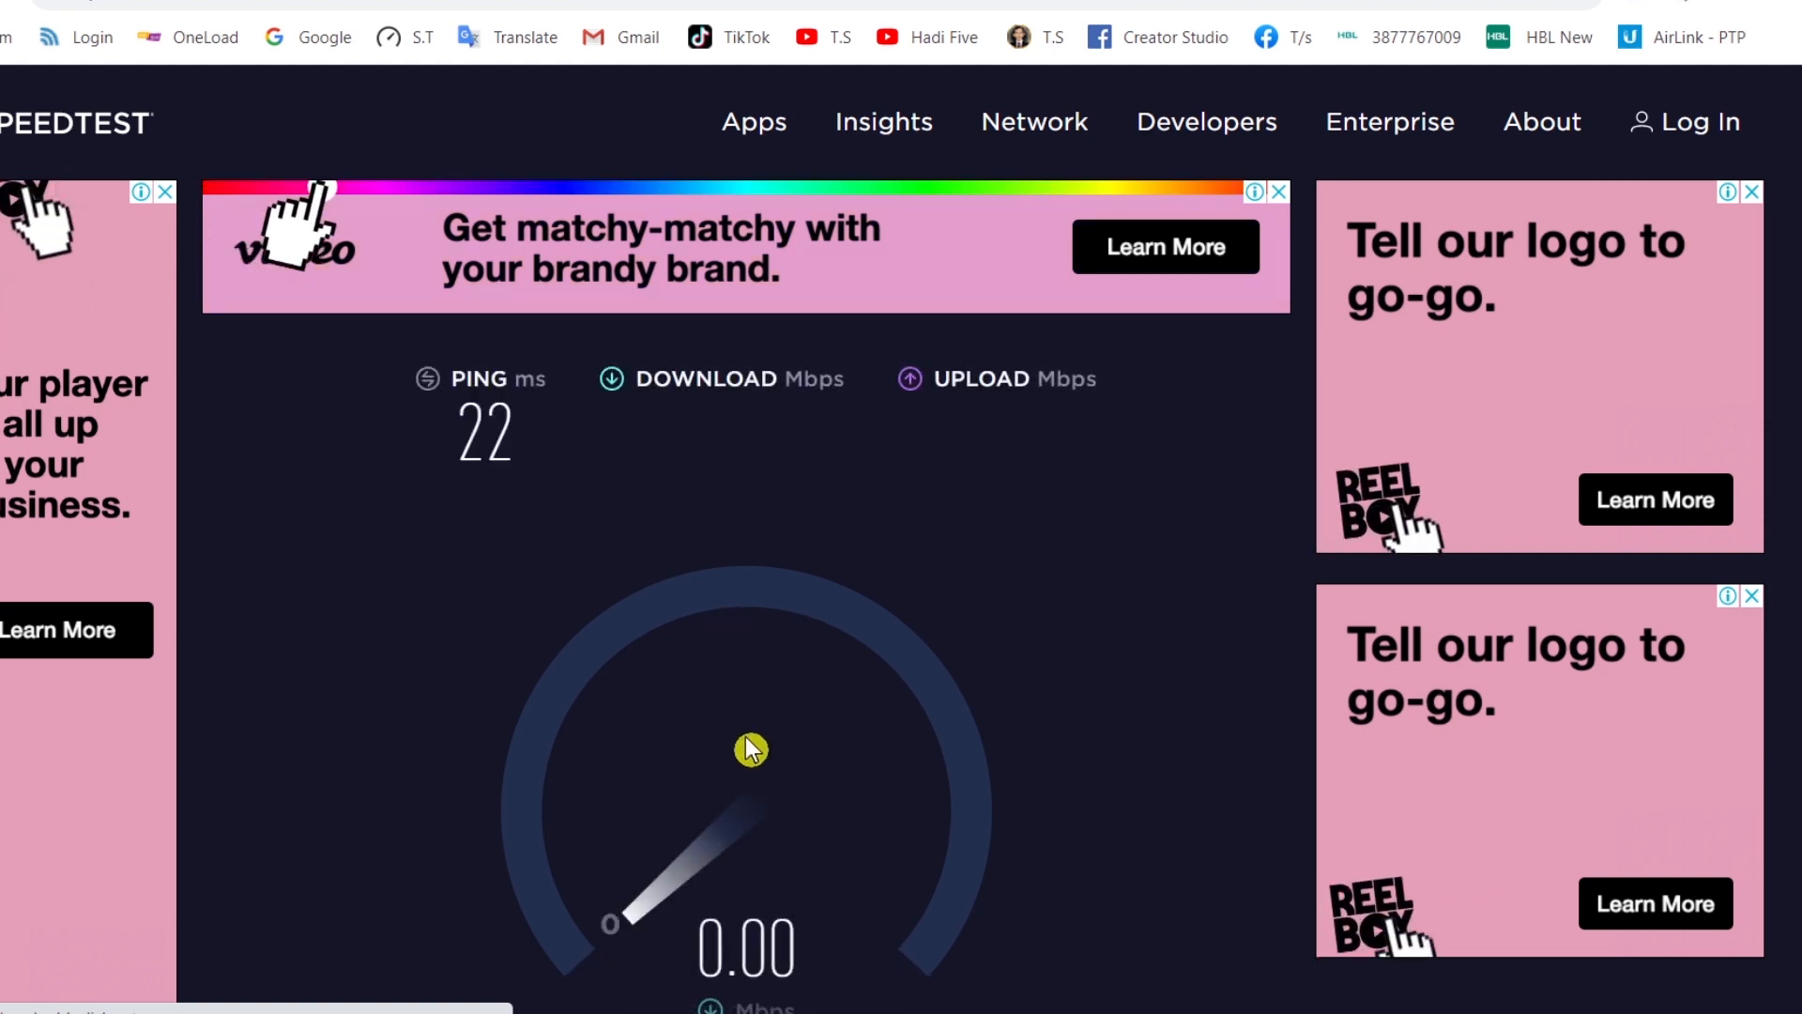
- Place WinBox beside the speed gauge to compare its Tx Rate with the ~3.8 Mbps download
left_click(1277, 1012)
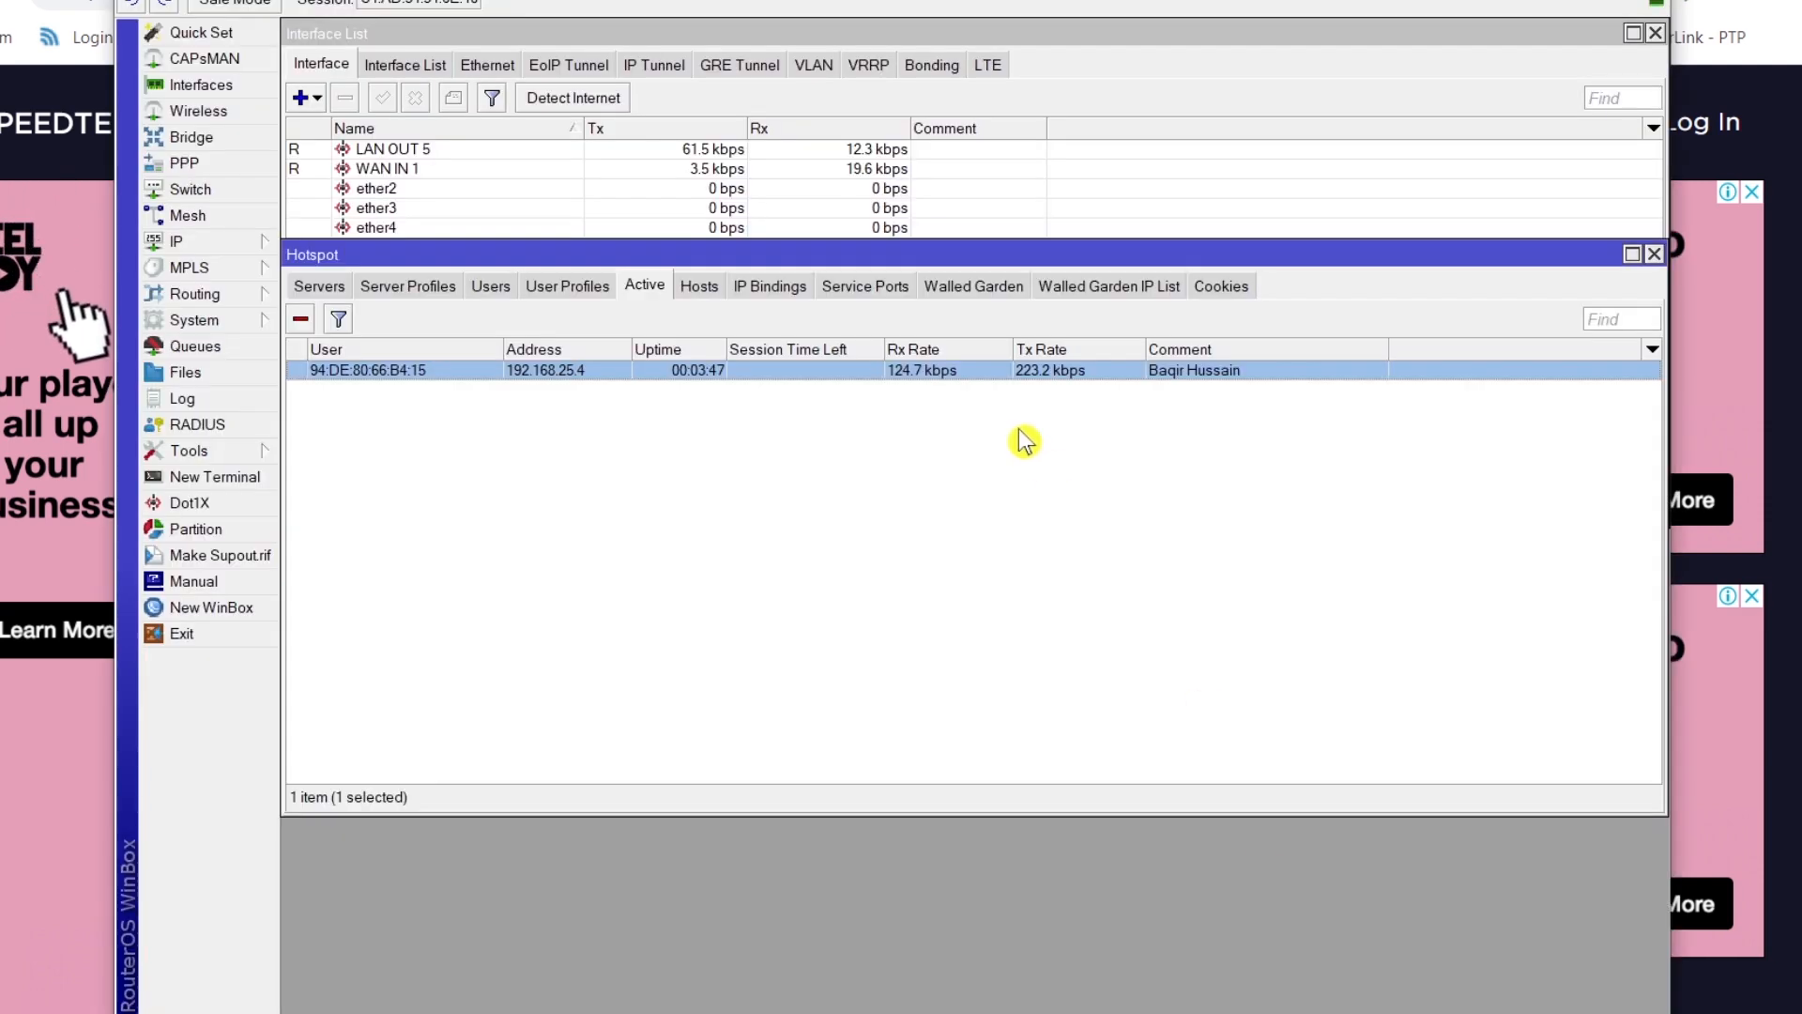
left_click_drag(627, 0, 1284, 412)
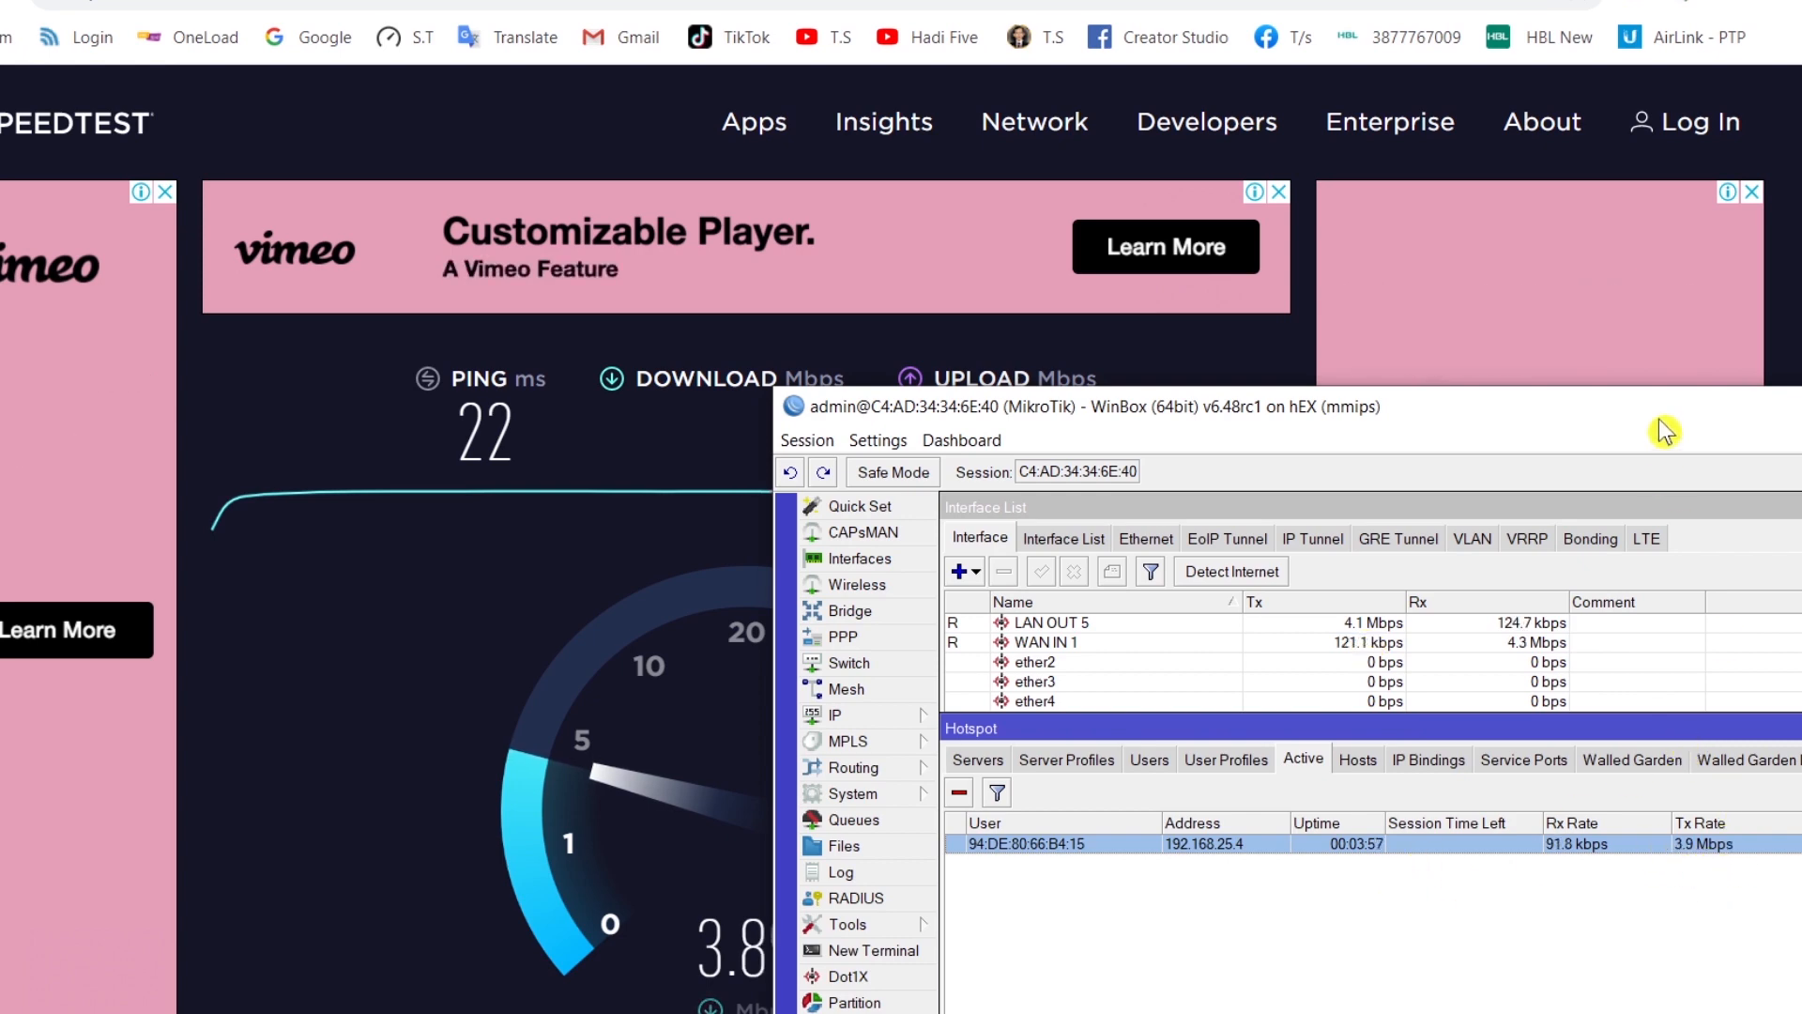
left_click_drag(1658, 418, 1093, 141)
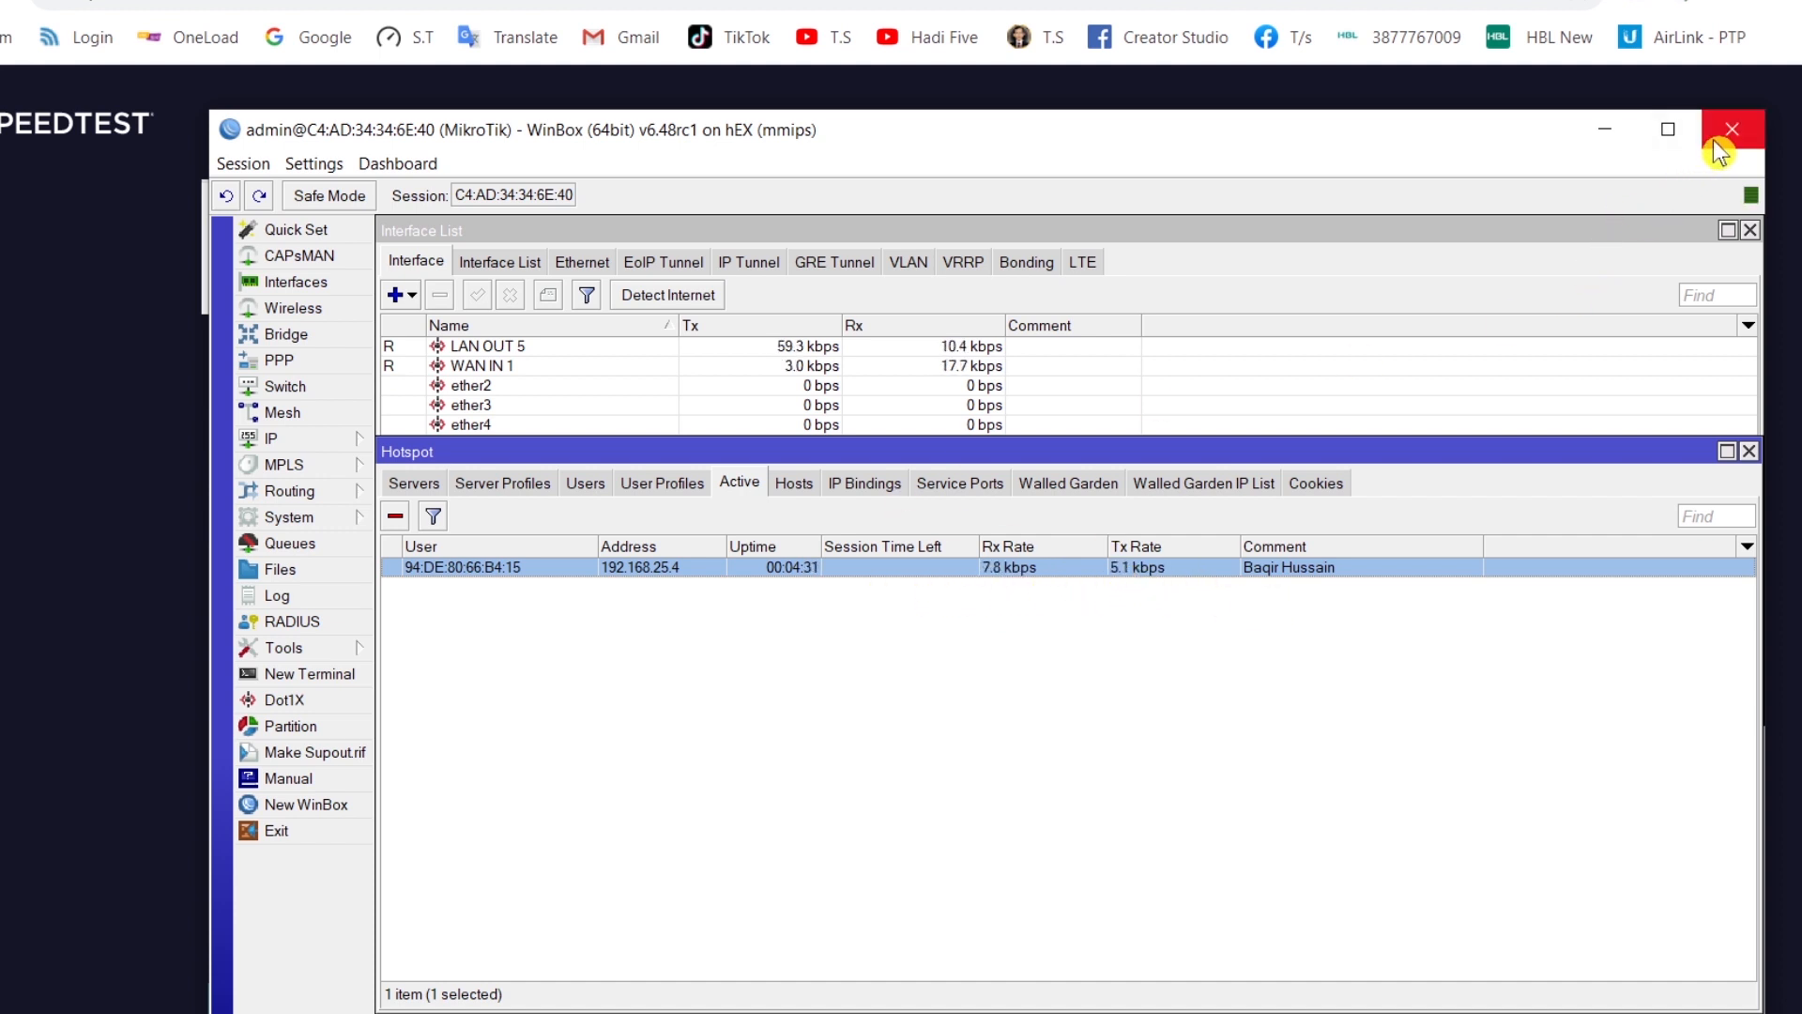
left_click(1606, 132)
mouse_move(1614, 157)
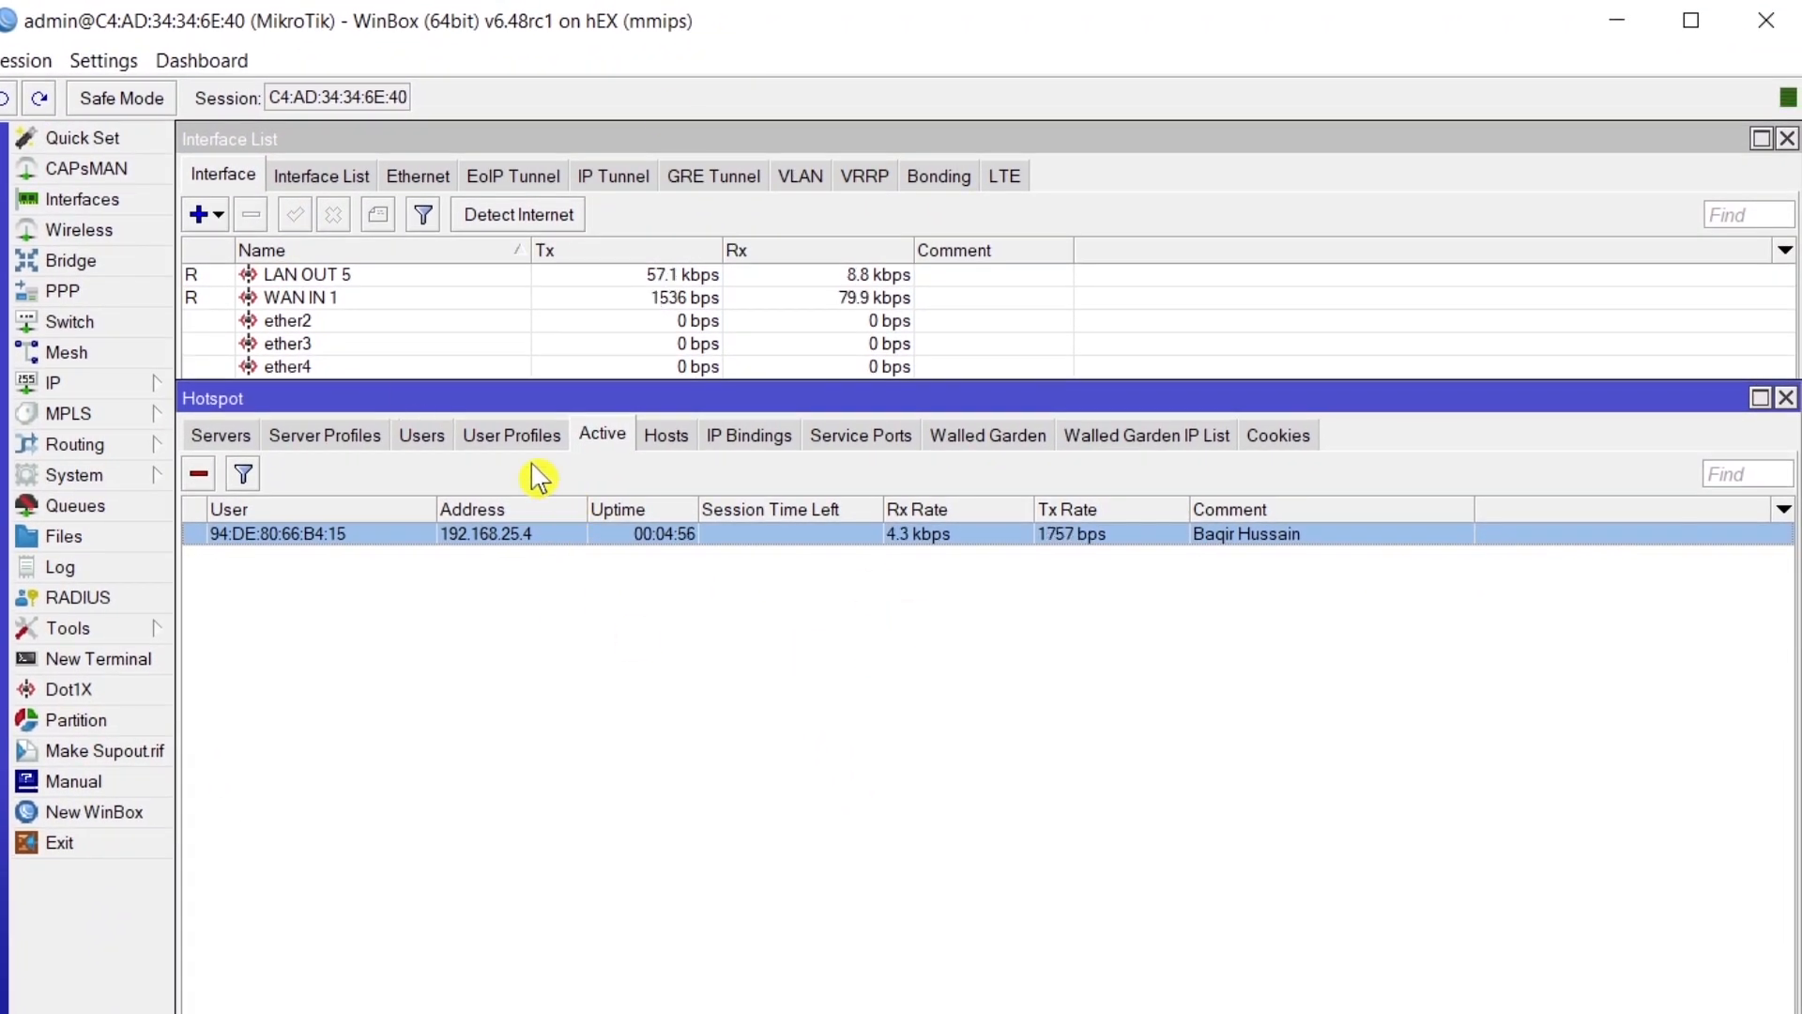
left_click(422, 437)
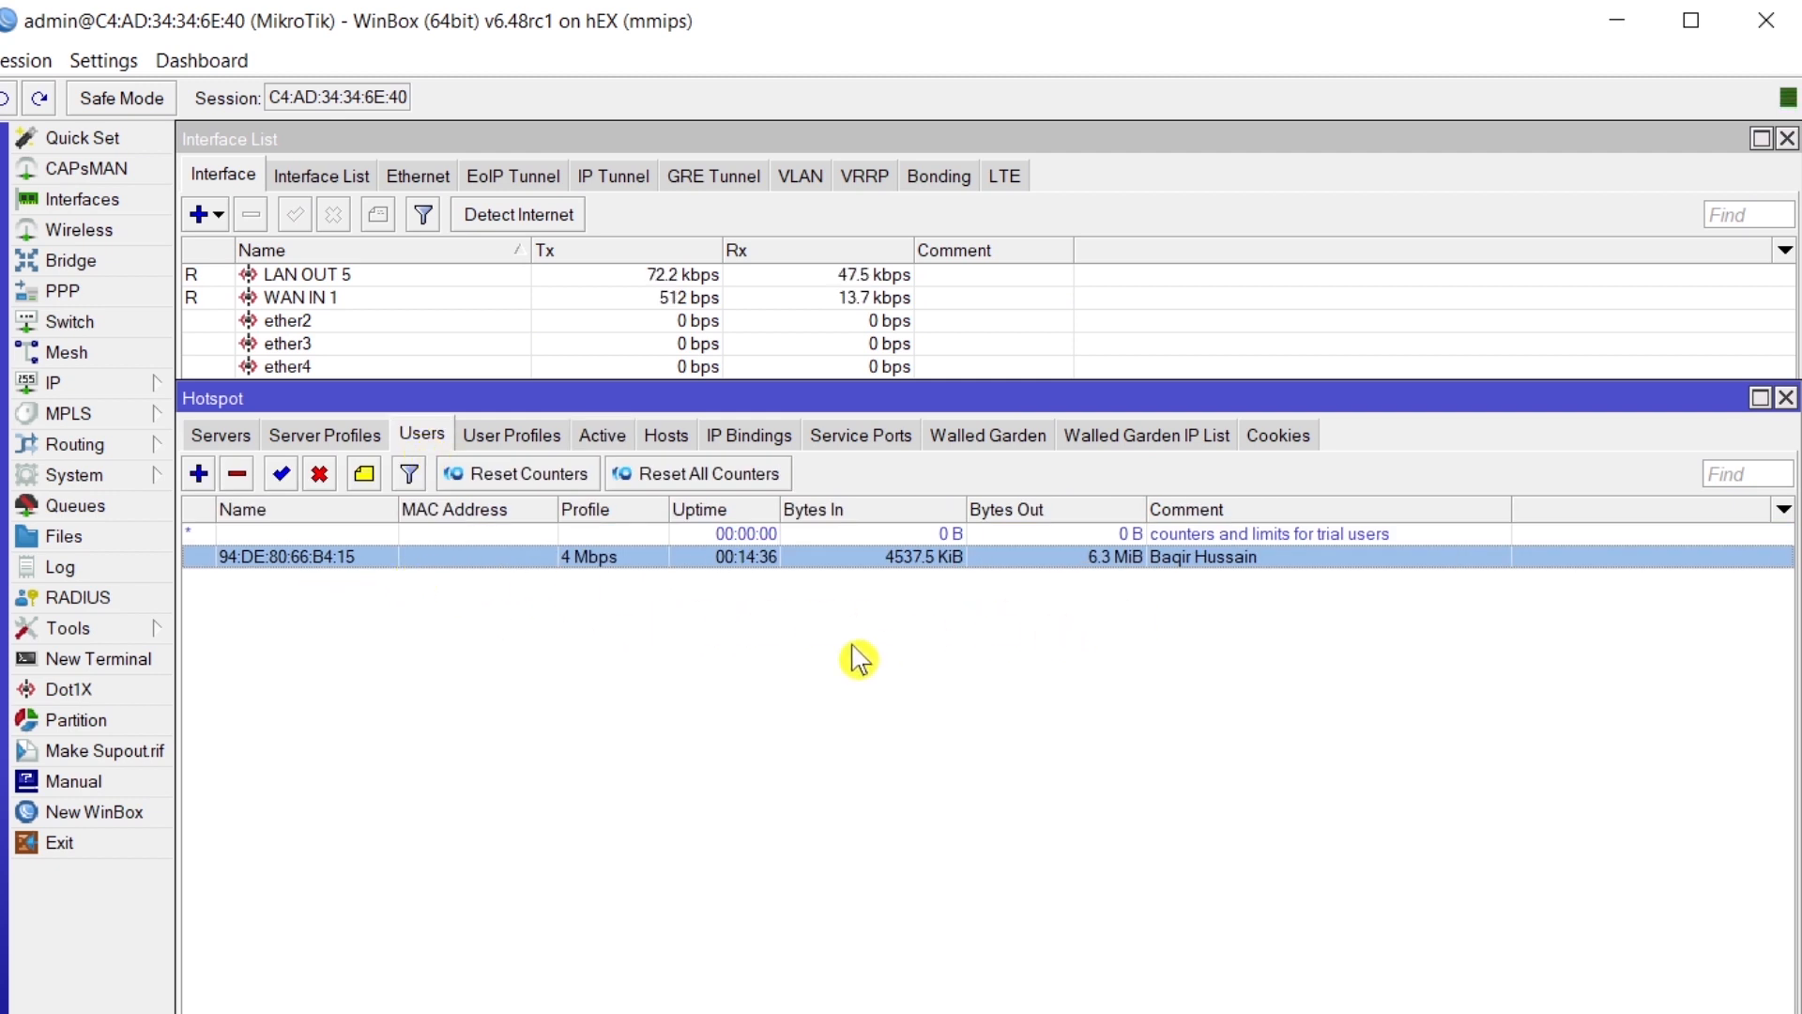
left_click(603, 436)
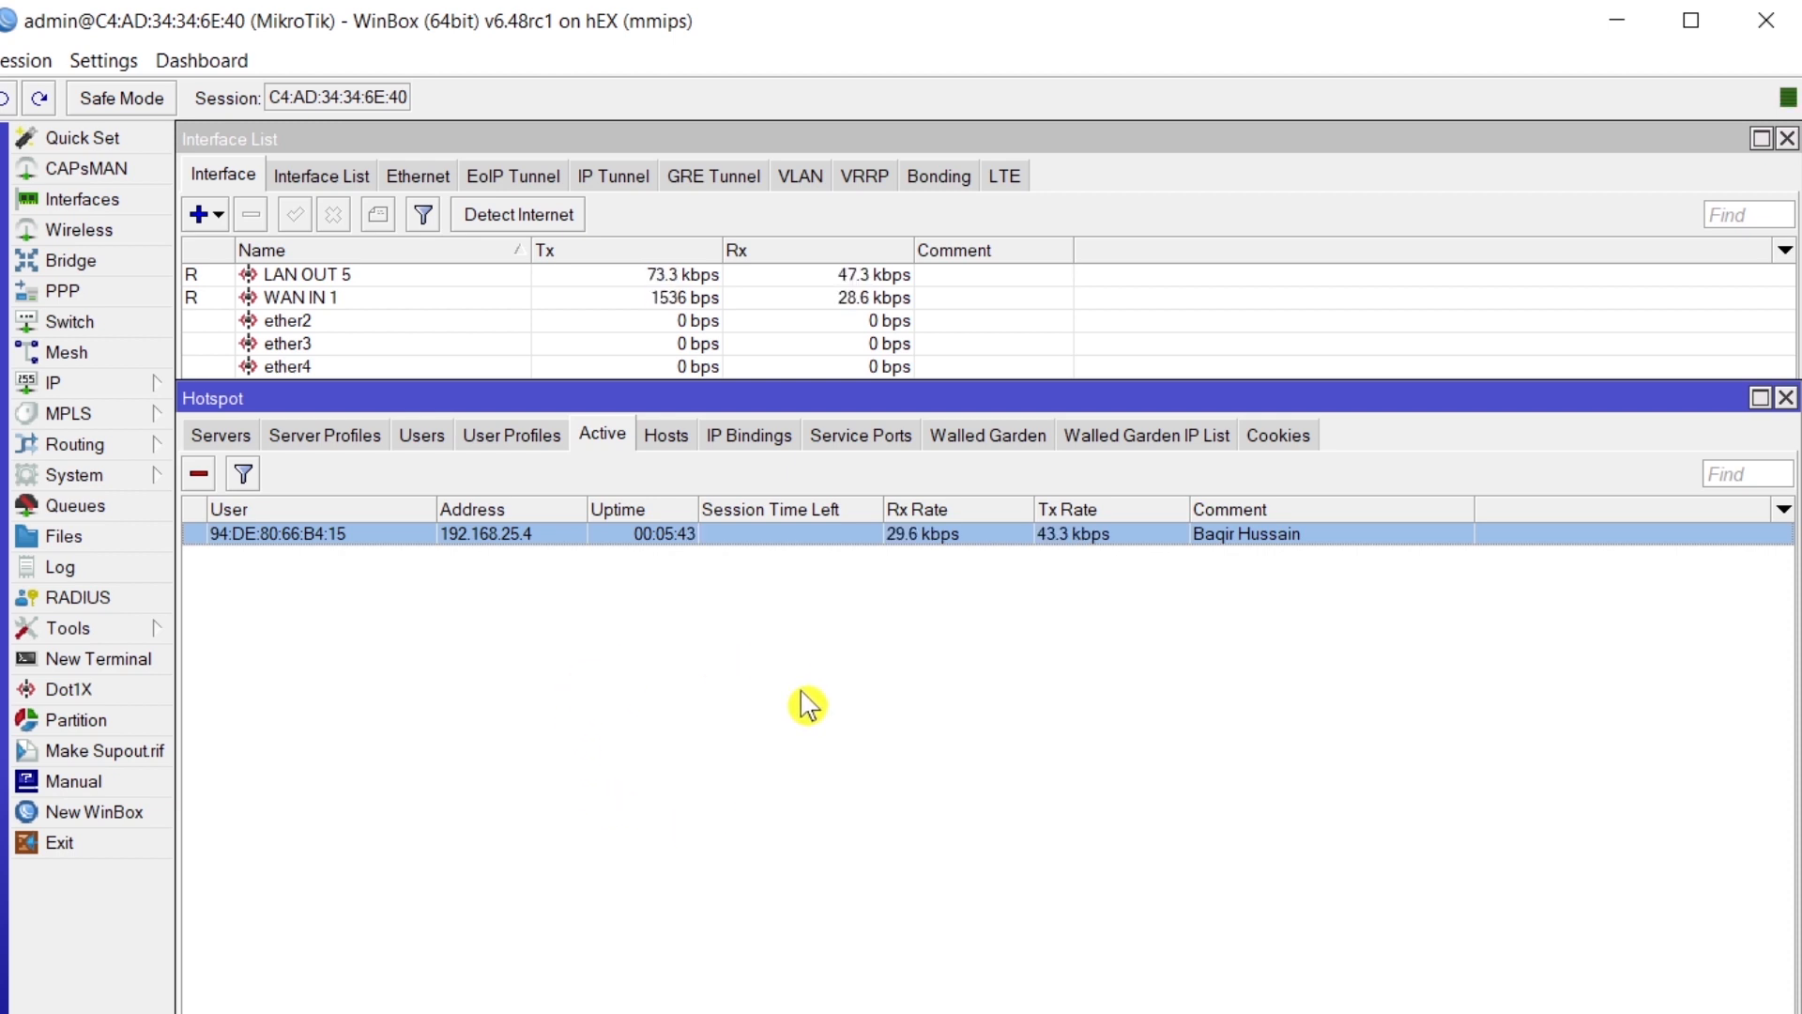
left_click(60, 291)
left_click_drag(732, 471, 627, 296)
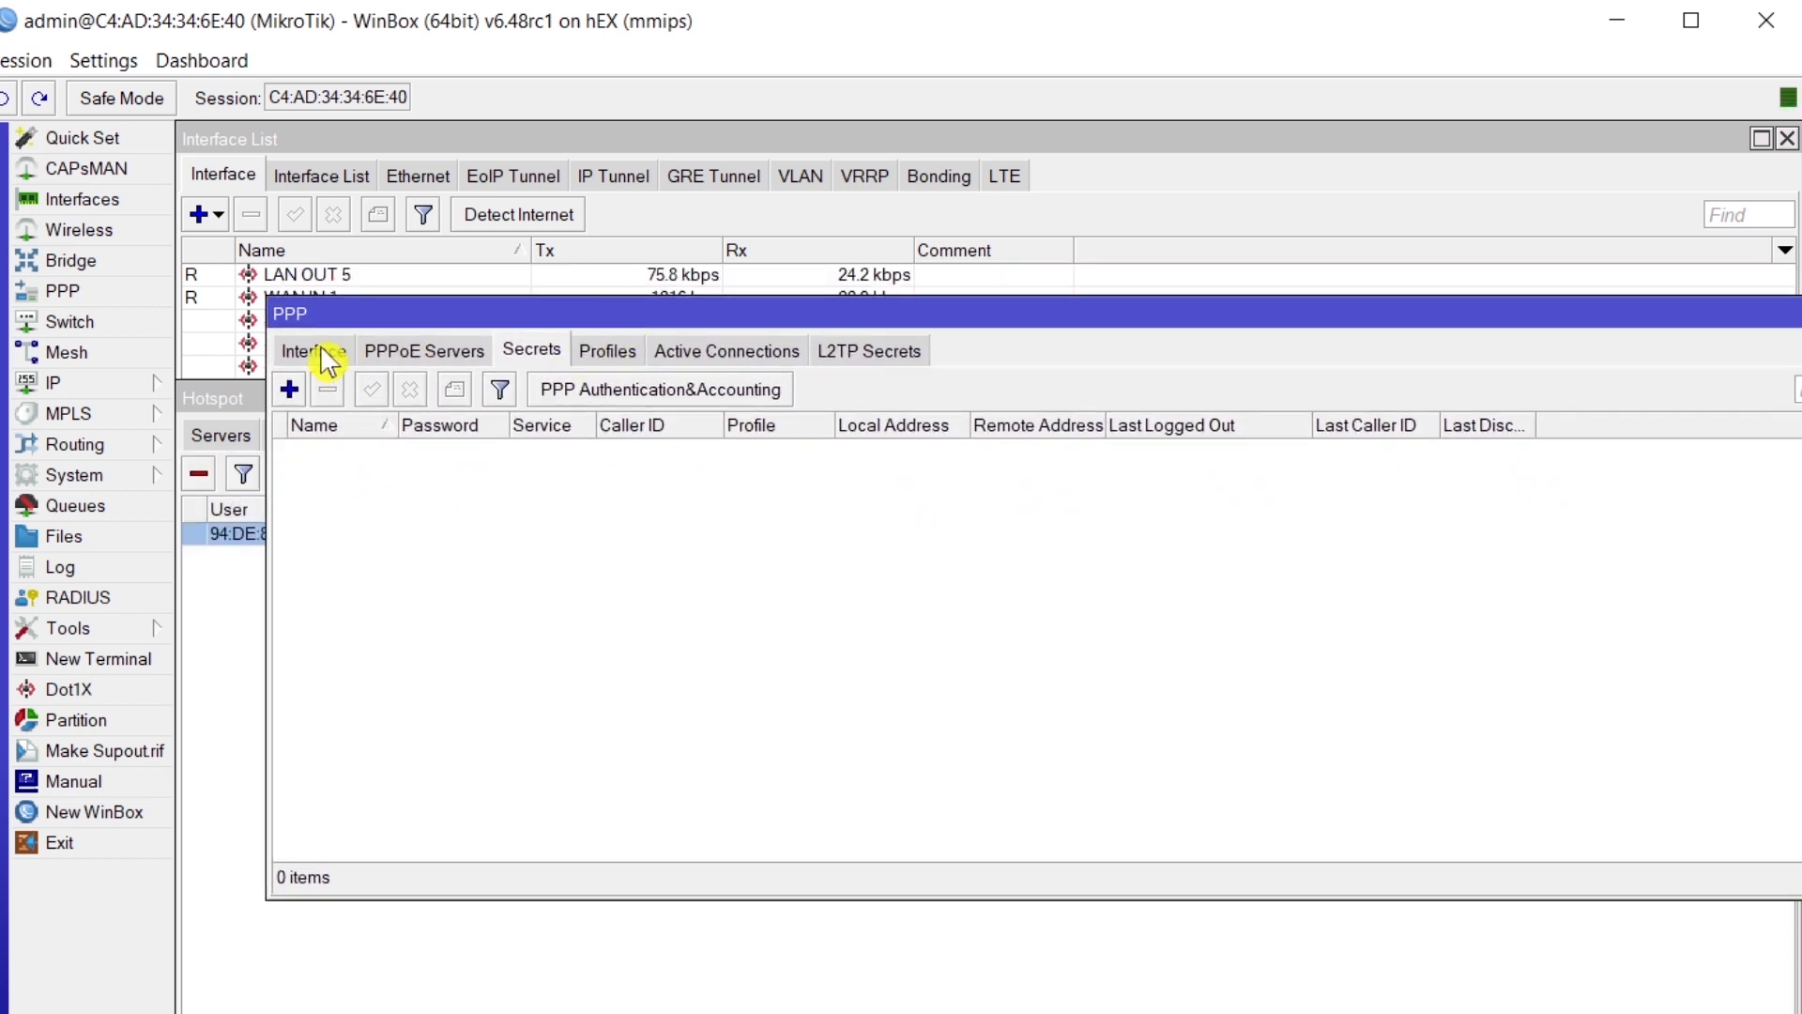
left_click(317, 361)
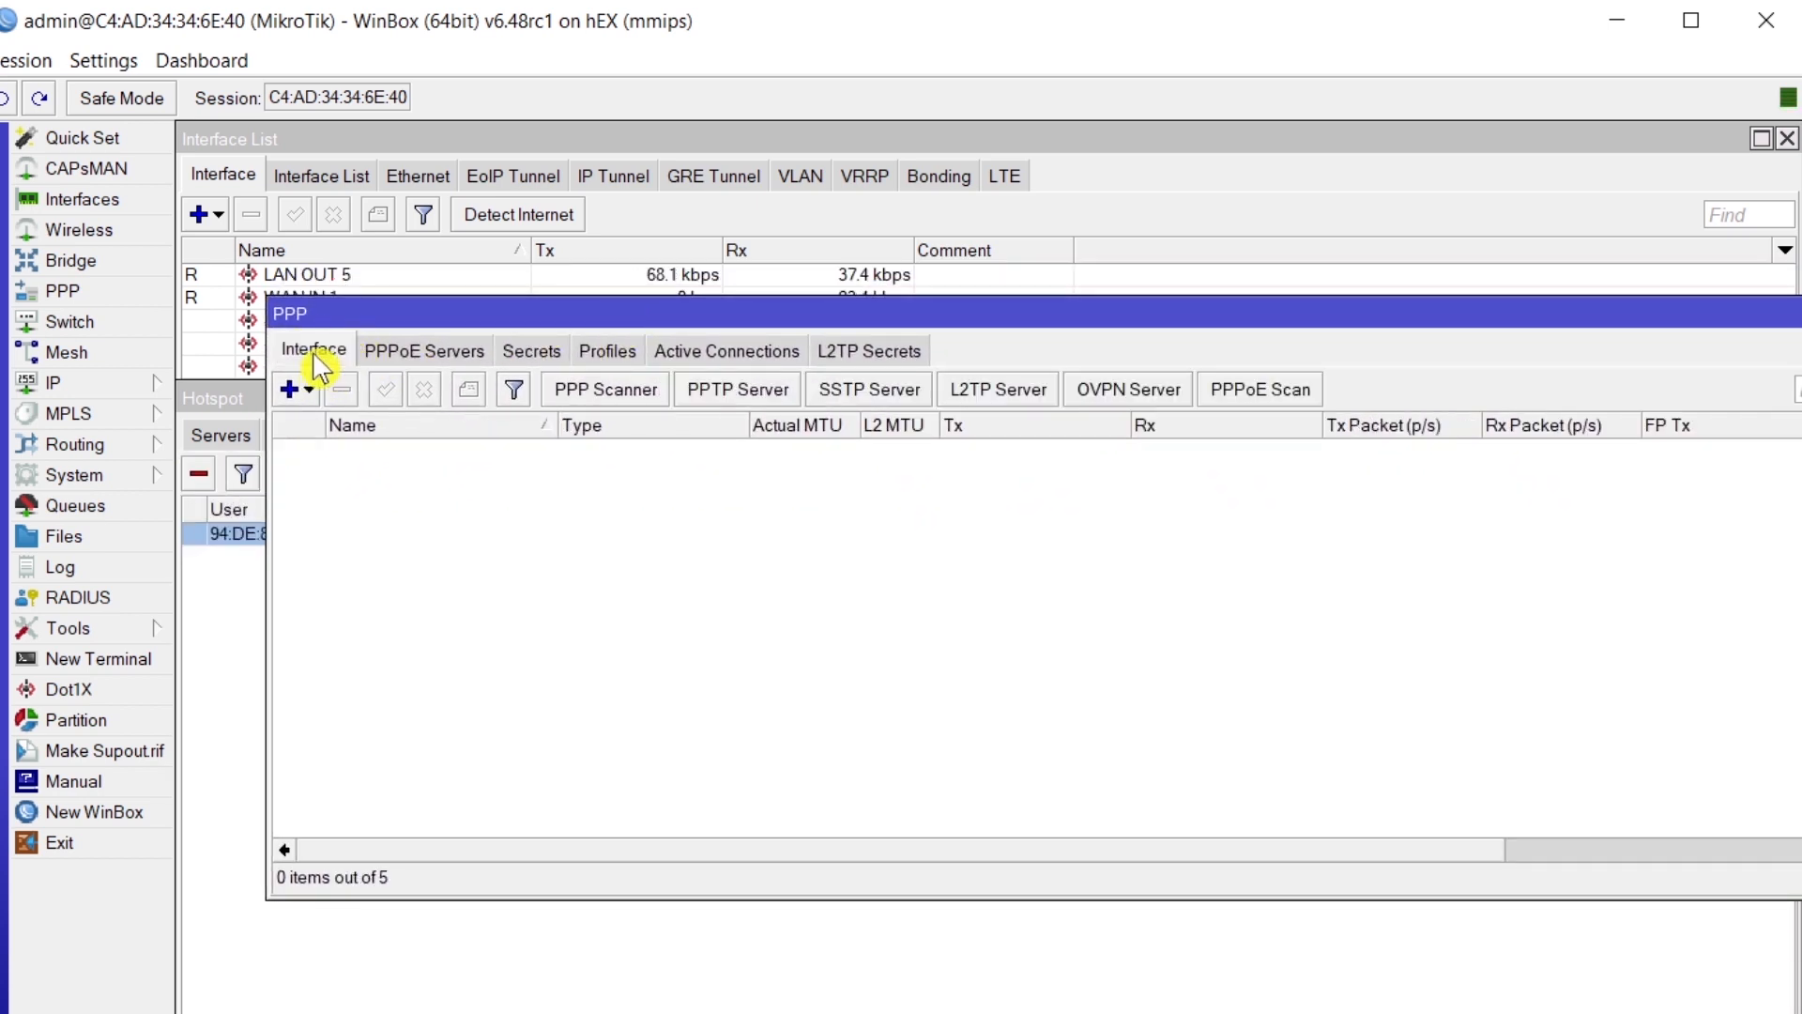
left_click(420, 361)
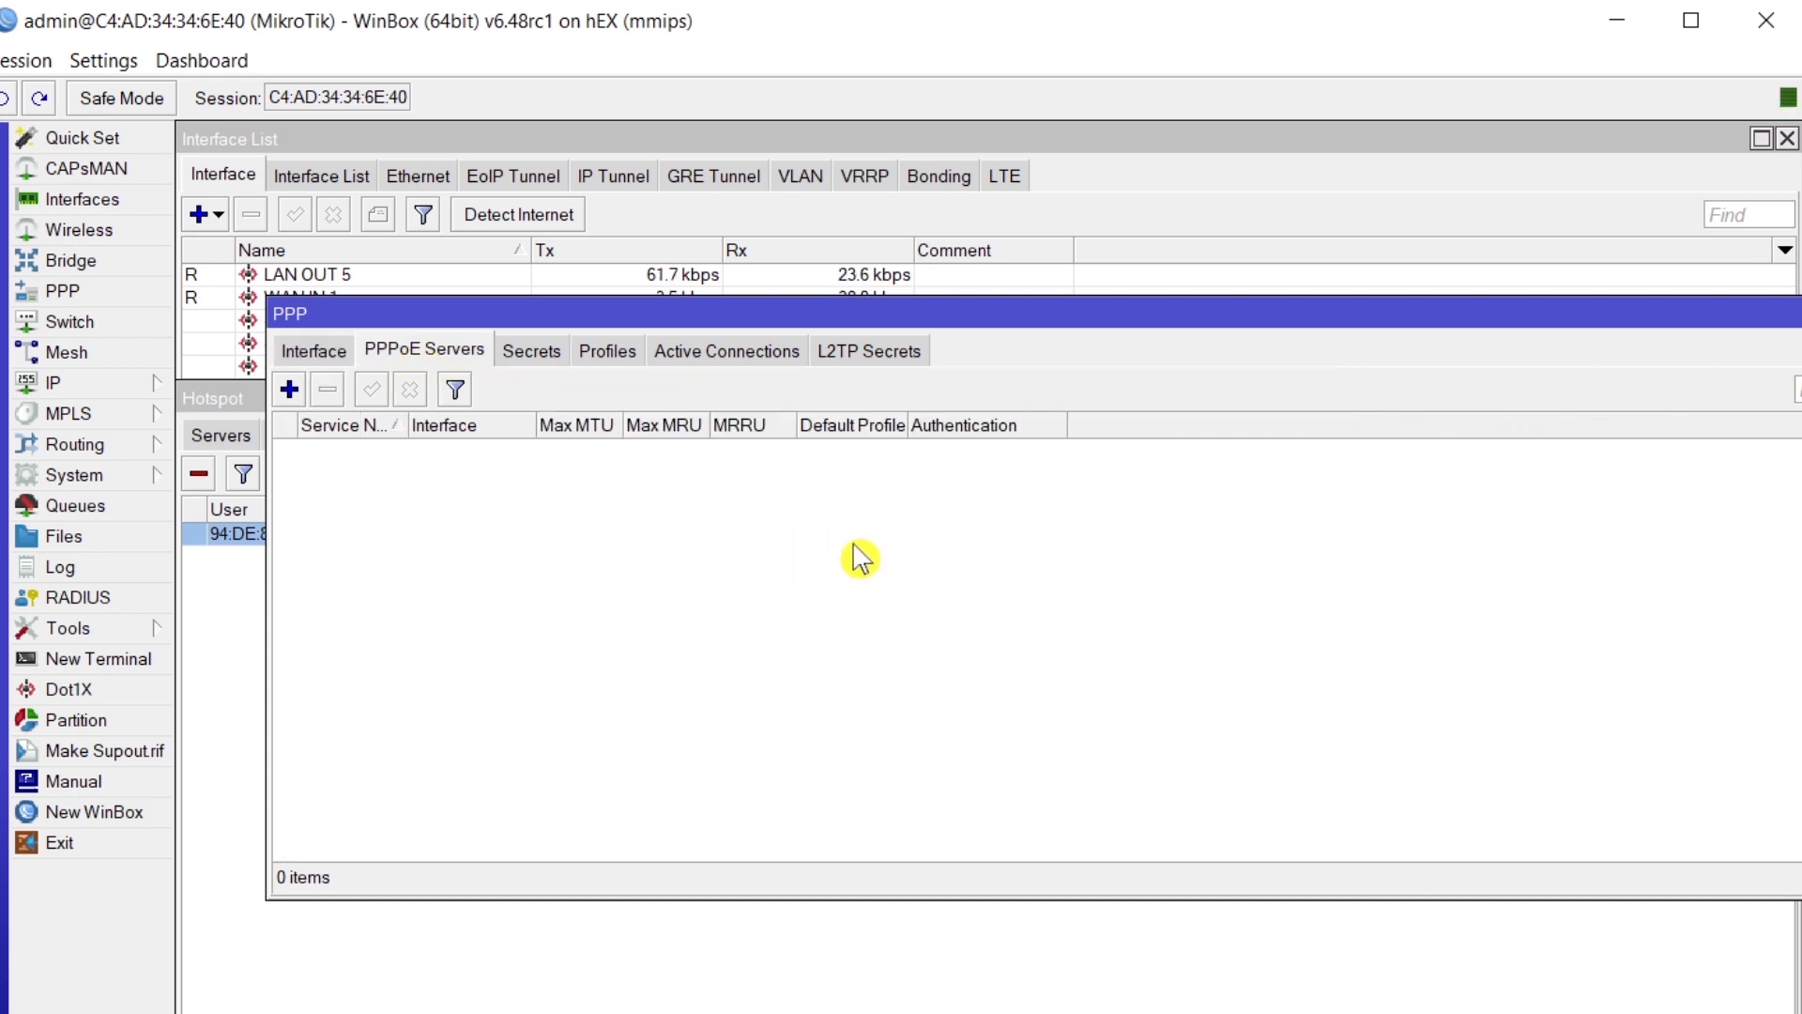
left_click_drag(1237, 319, 1024, 399)
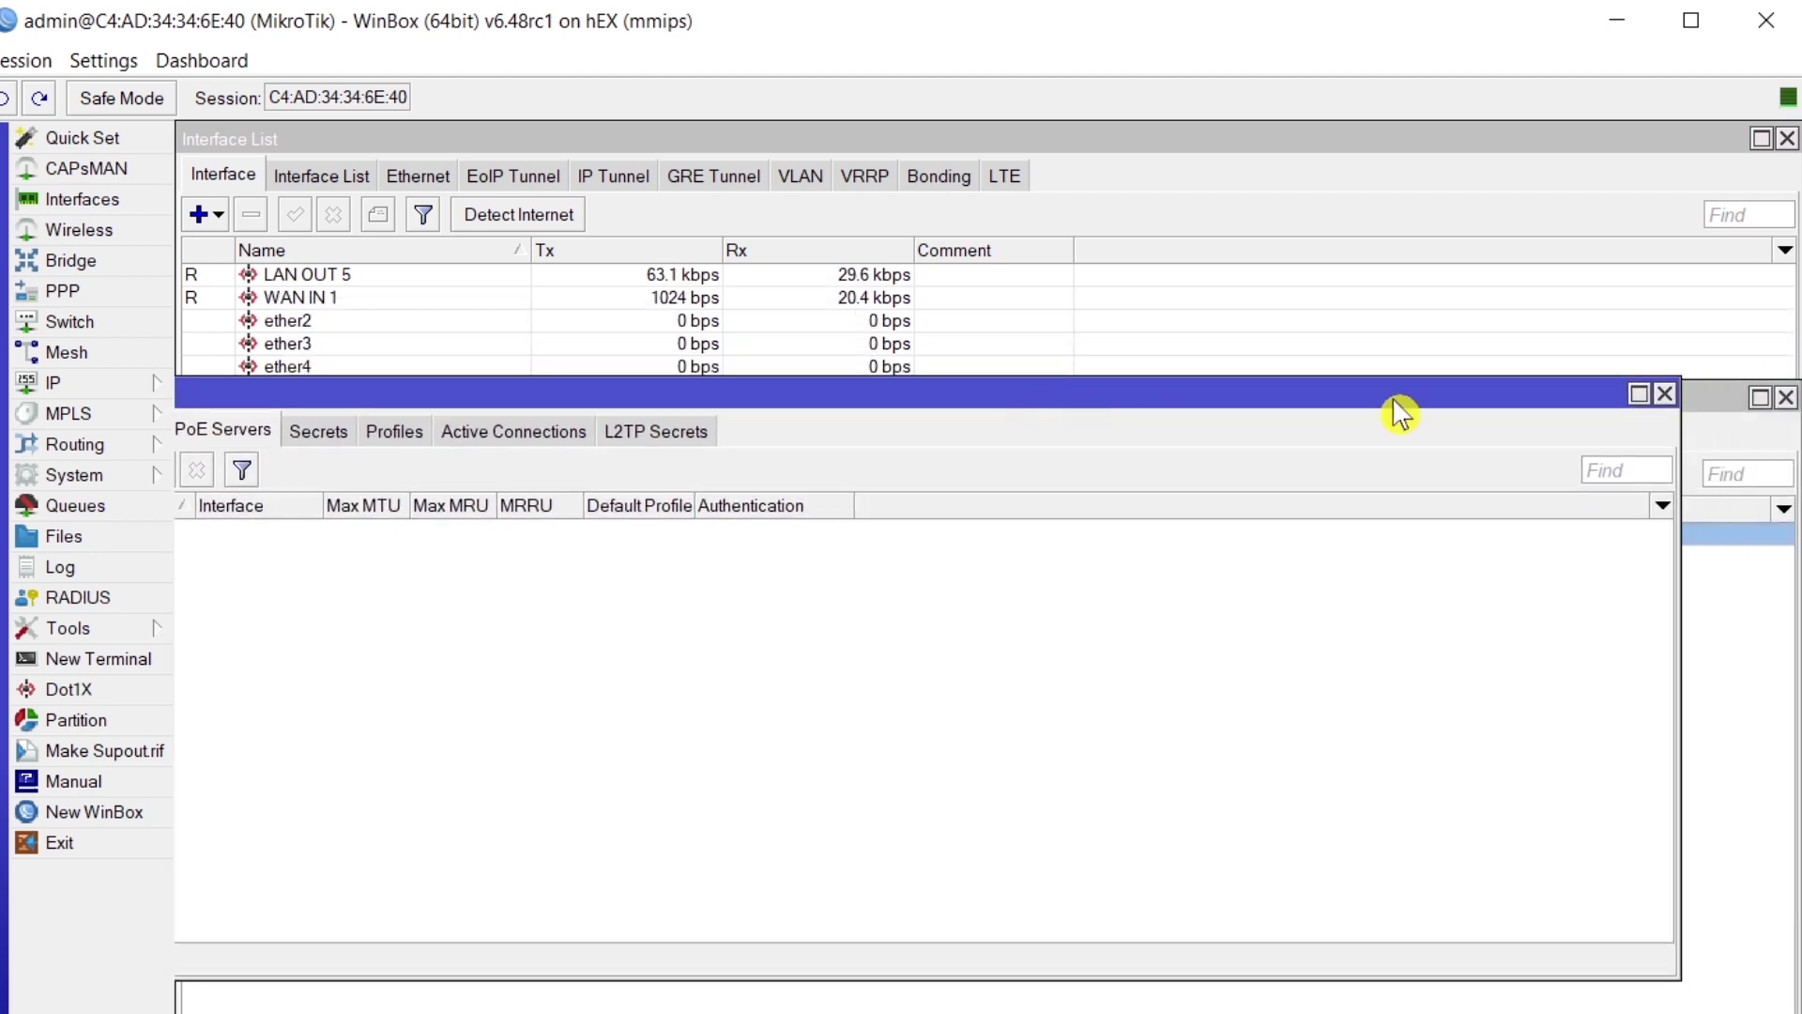
left_click(1664, 393)
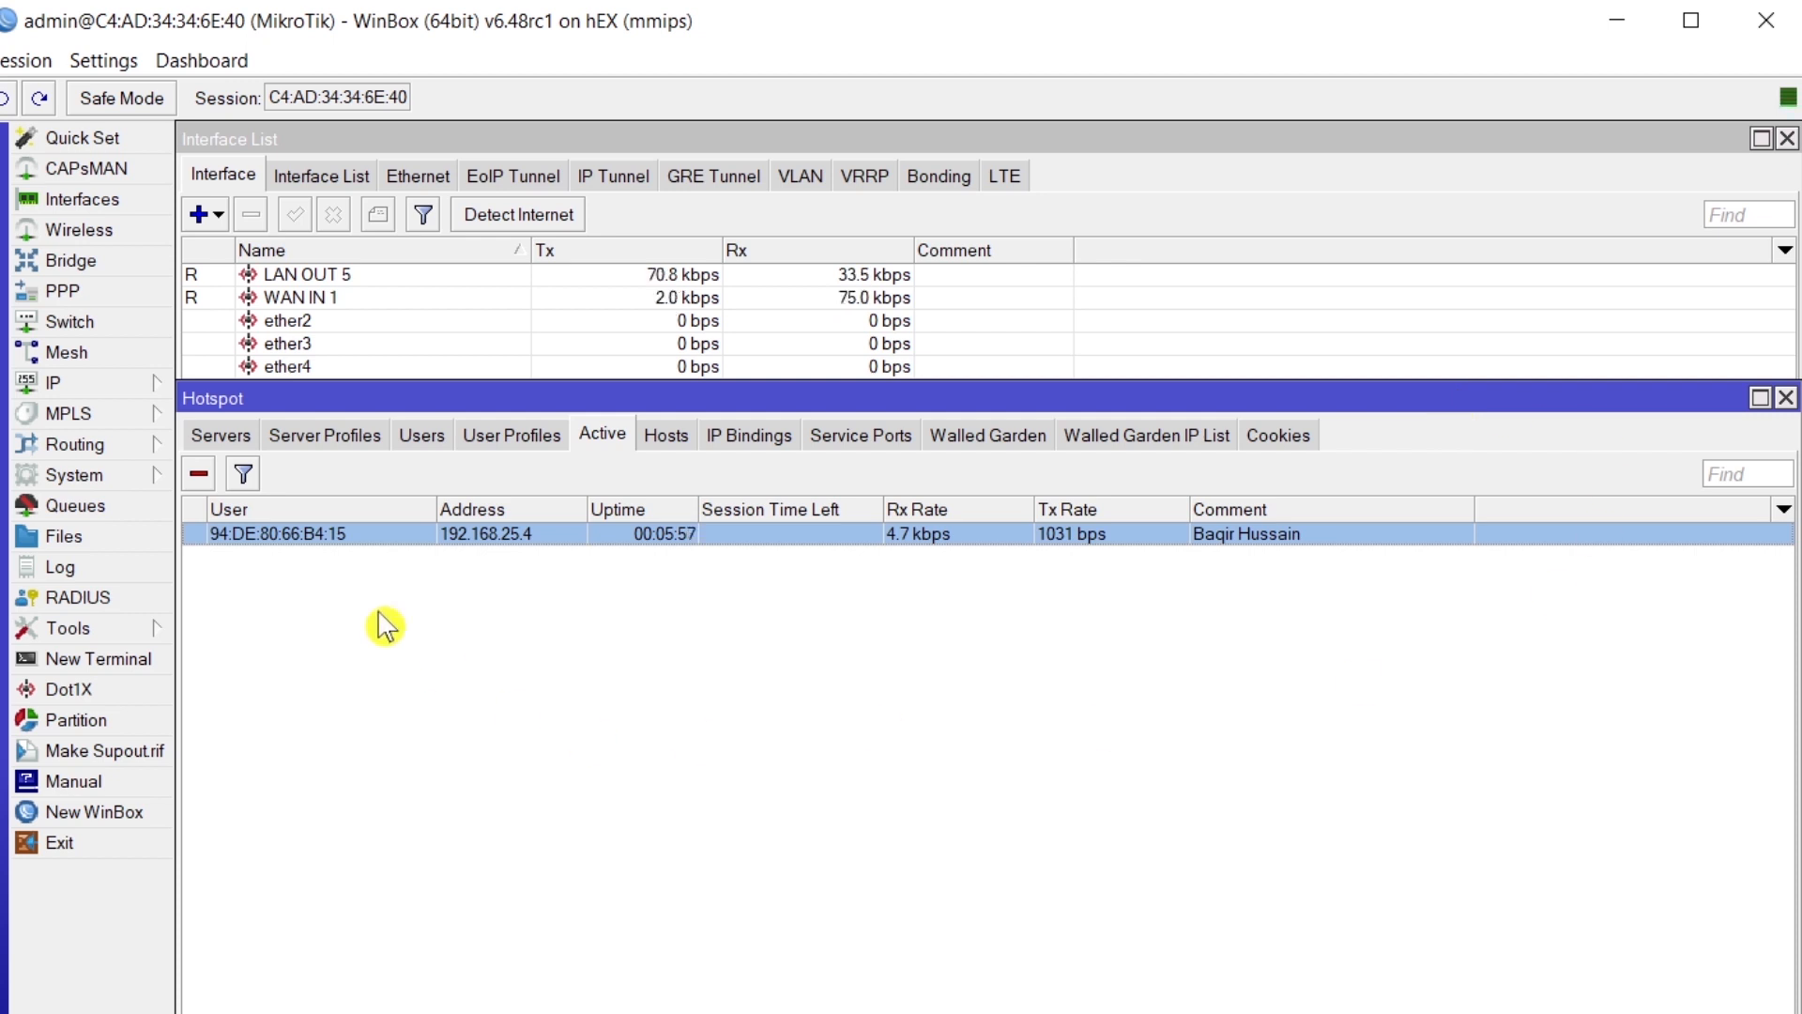